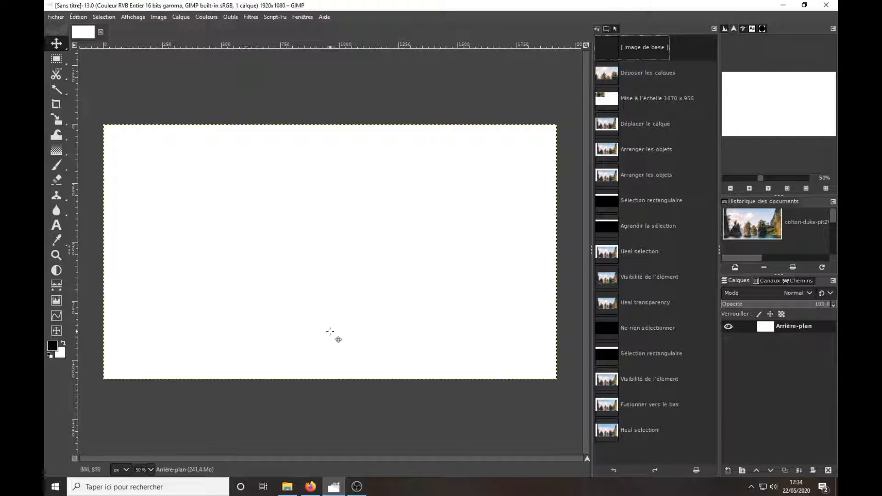
Open the recent colton-duke photo and add it as a new layer in the blank 1920x1080 image.
double_click(754, 225)
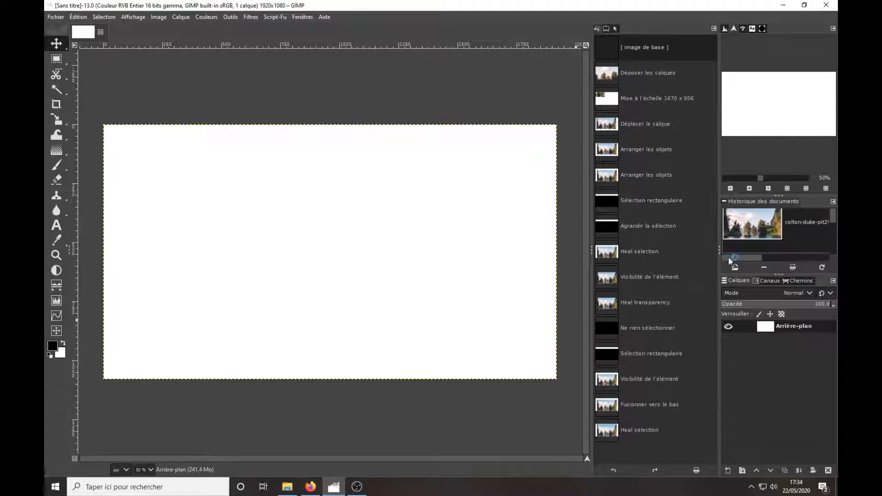
left_click(313, 162)
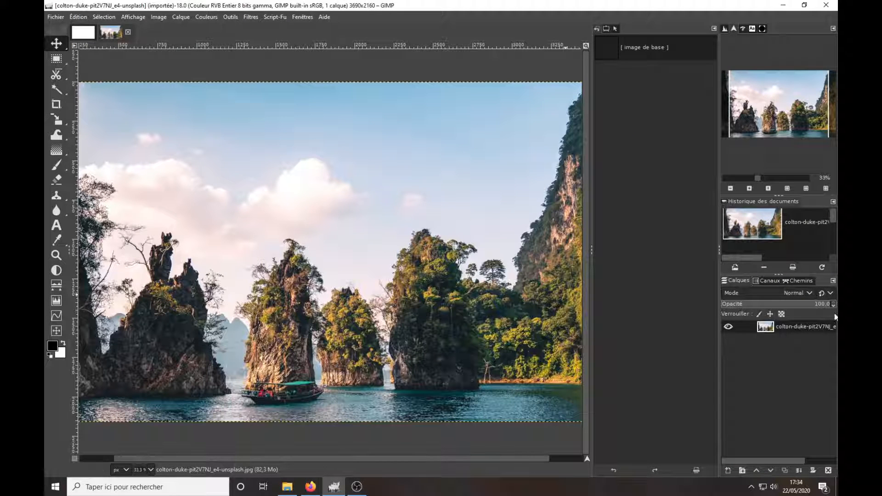
left_click_drag(111, 32, 216, 197)
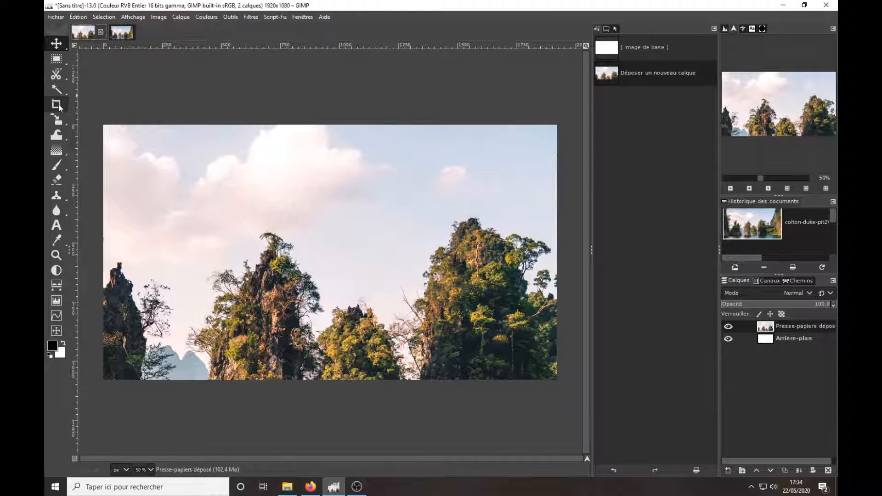
Scale the added photo layer to 1670 x 956 px.
left_click(57, 121)
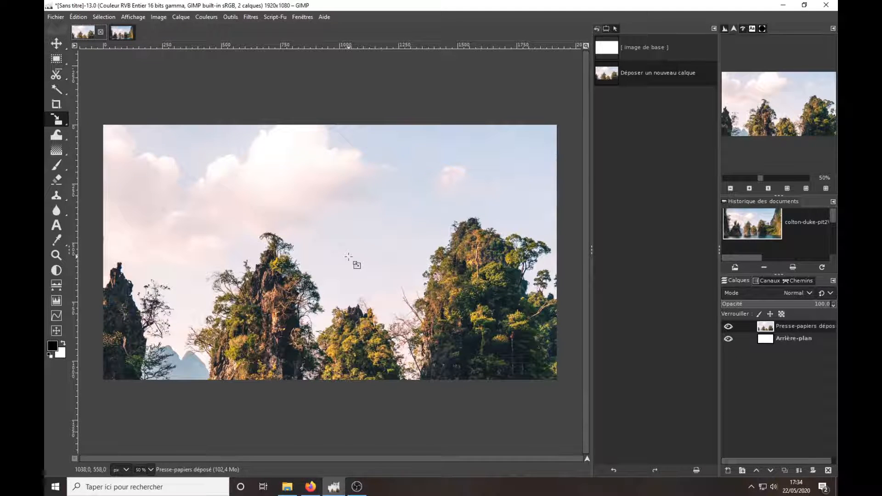
left_click(348, 257)
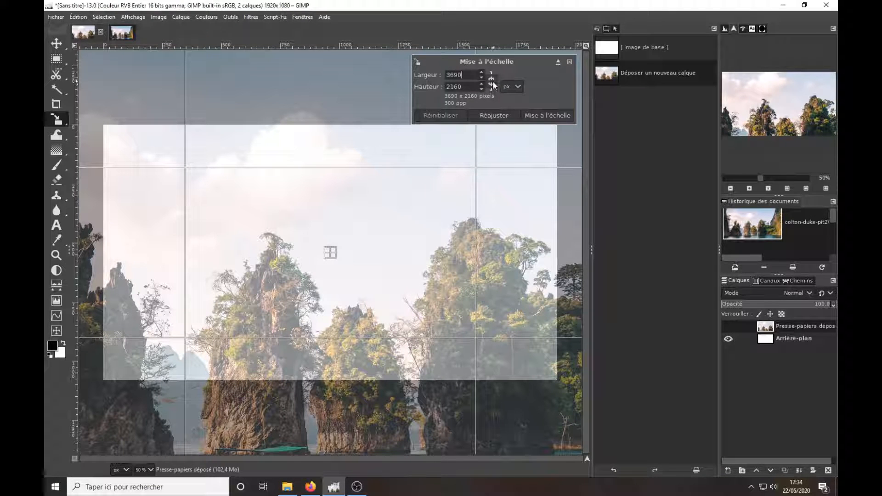
left_click_drag(468, 75, 376, 69)
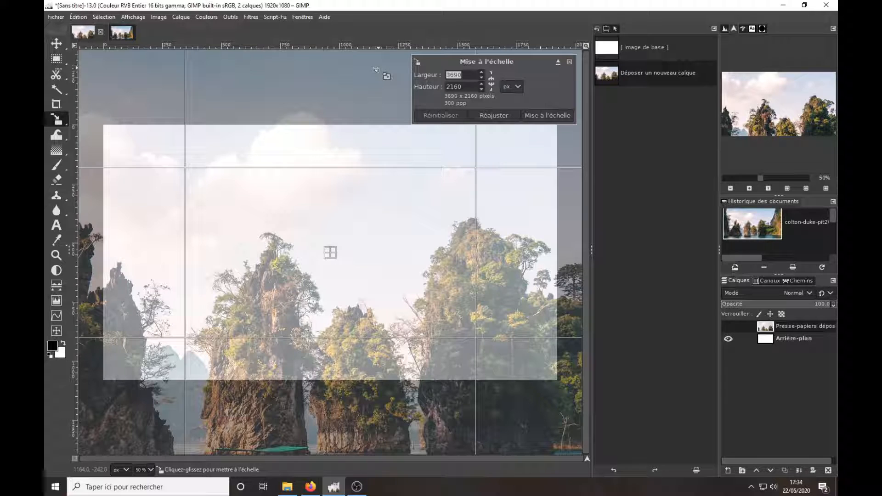
type("1670")
key("Tab")
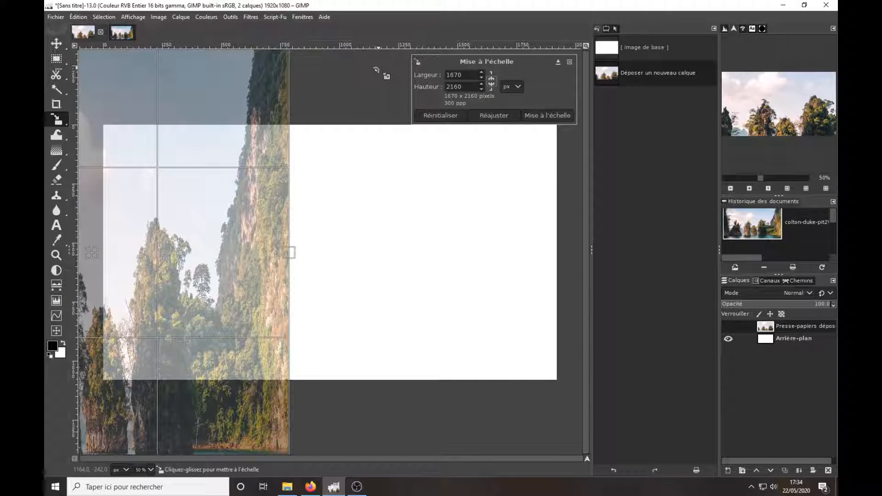
left_click_drag(467, 86, 370, 84)
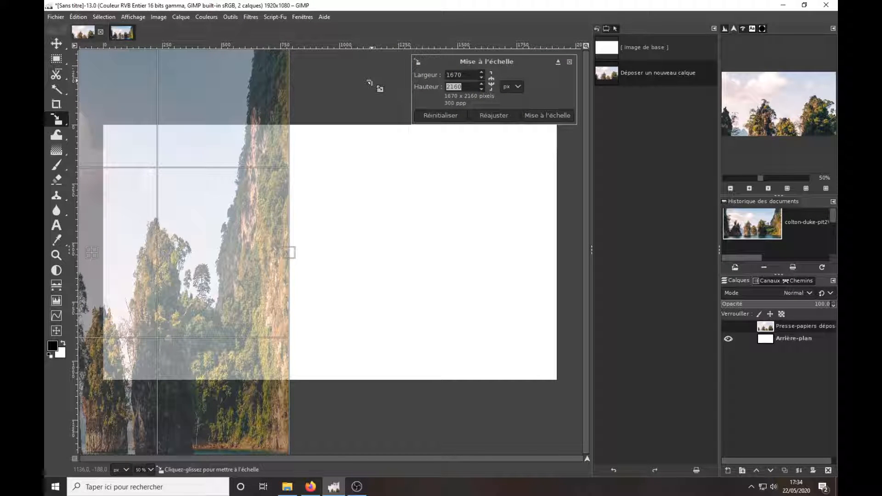
type("956")
key("Tab")
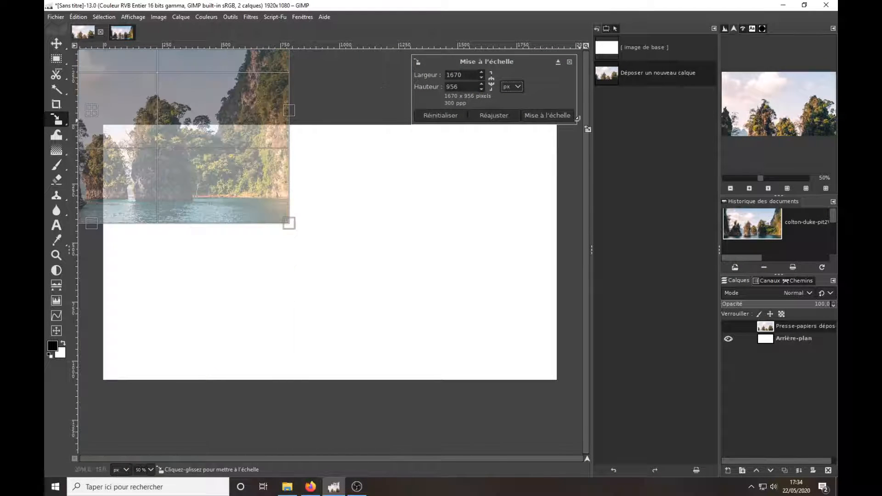
left_click(547, 115)
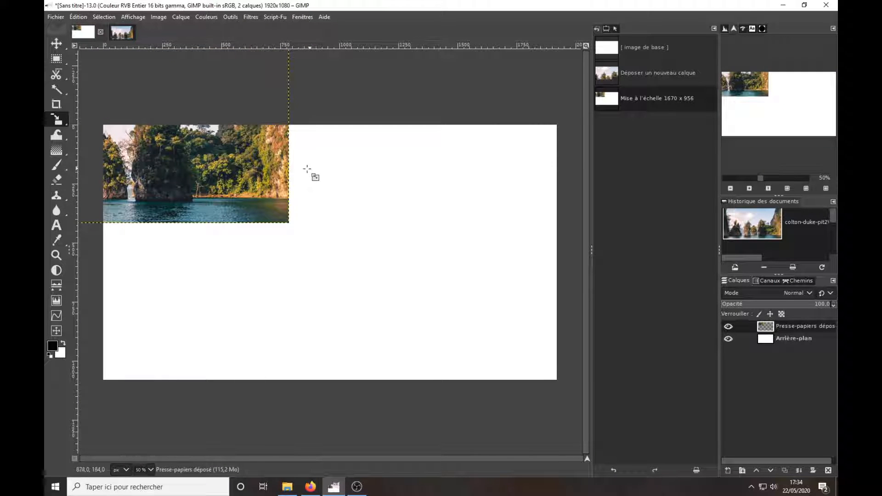
Move the scaled photo layer so that it lies entirely within the white canvas.
left_click(56, 43)
left_click_drag(186, 137, 430, 287)
Align the photo layer relative to the Arrière-plan layer, centred horizontally and flush with its bottom edge.
left_click(608, 30)
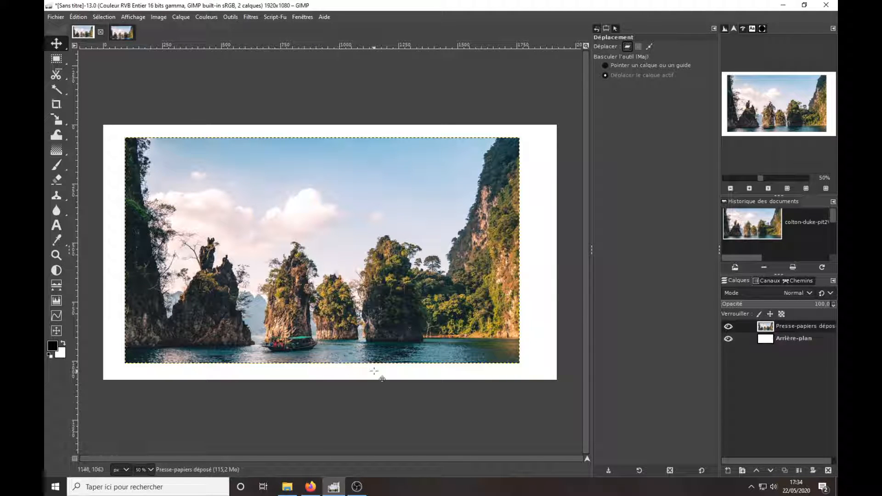
mouse_move(57, 44)
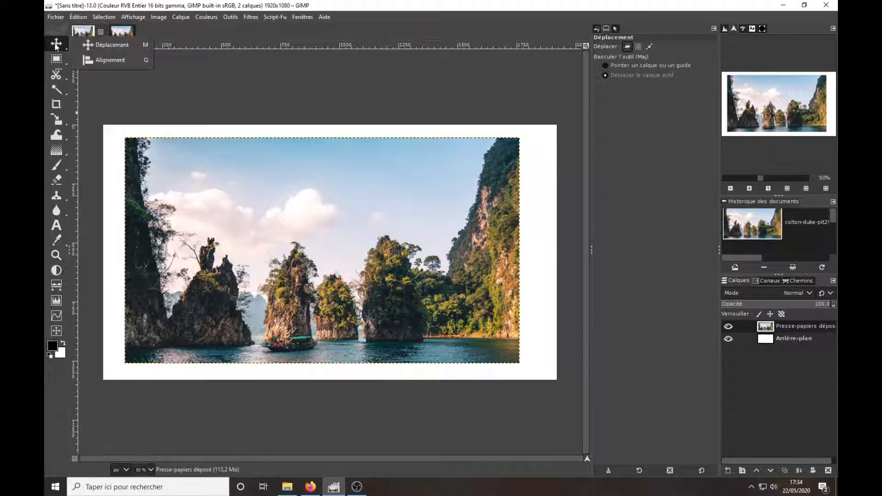
left_click(95, 62)
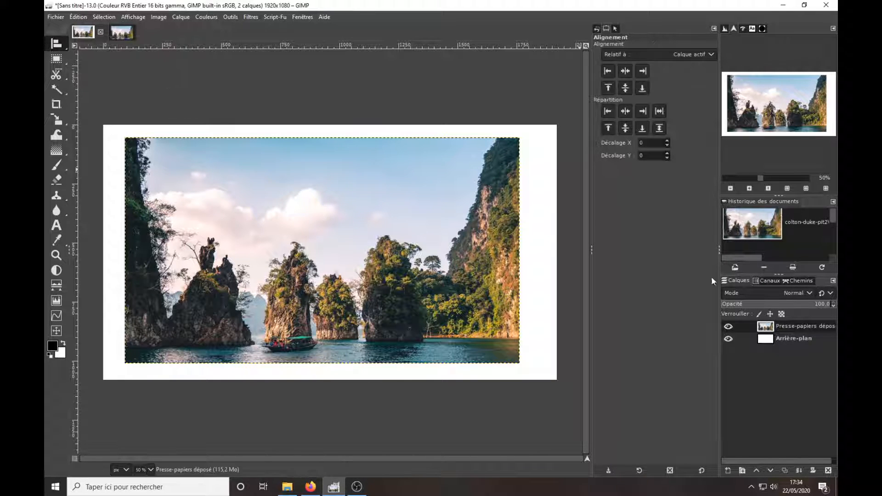
left_click(779, 339)
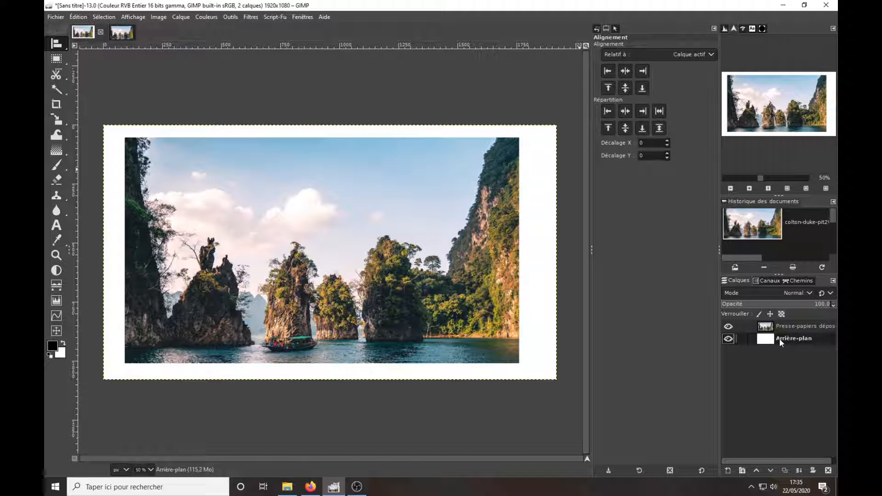
left_click(500, 167)
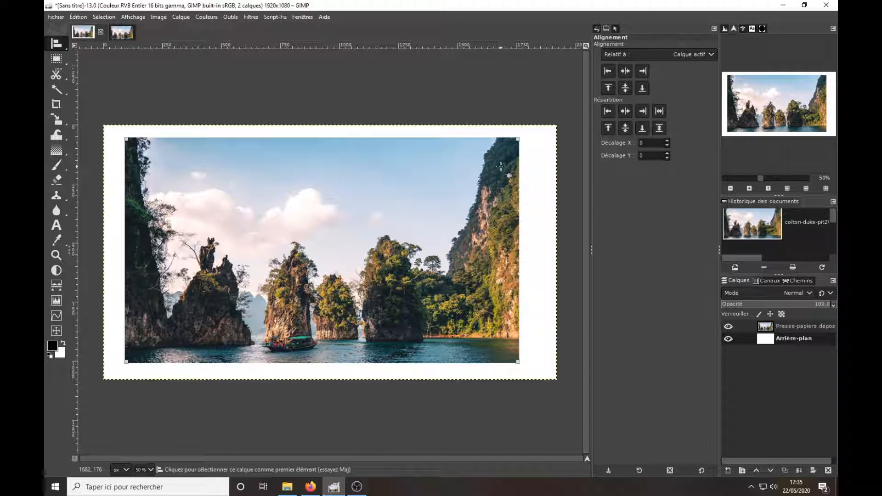
left_click(625, 70)
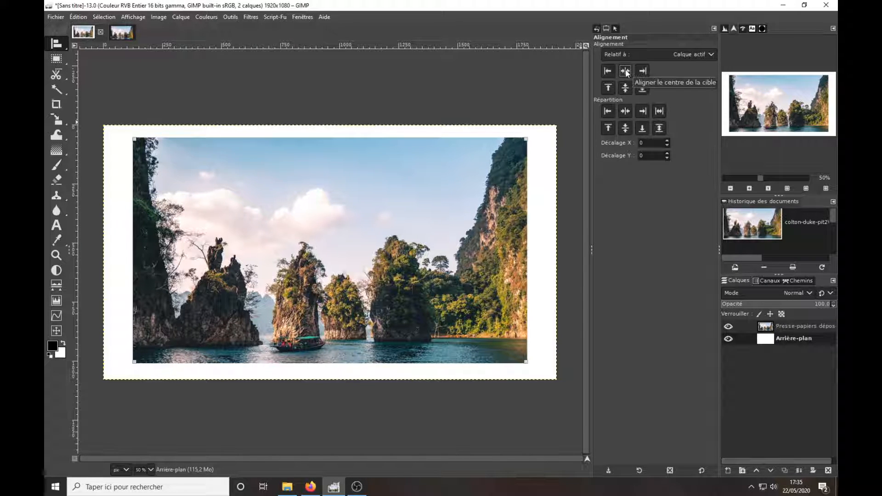
left_click(640, 88)
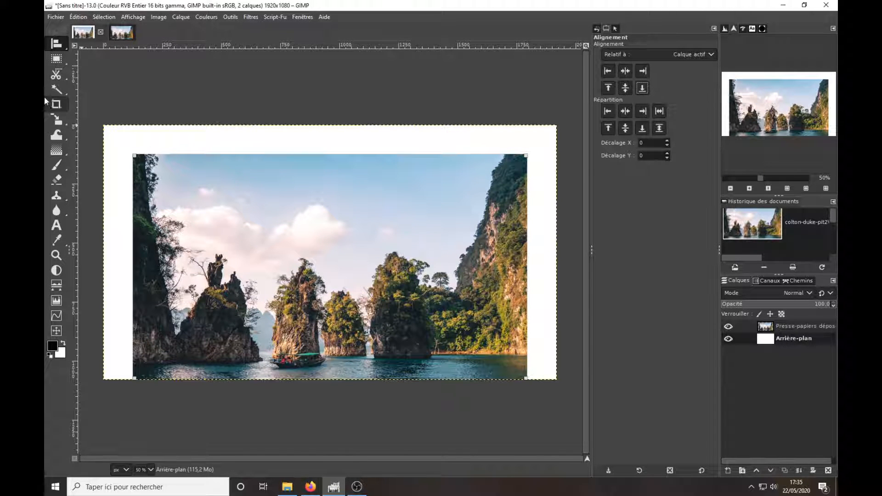
Merge the photo layer down into the Arrière-plan layer.
mouse_move(56, 45)
left_click(101, 45)
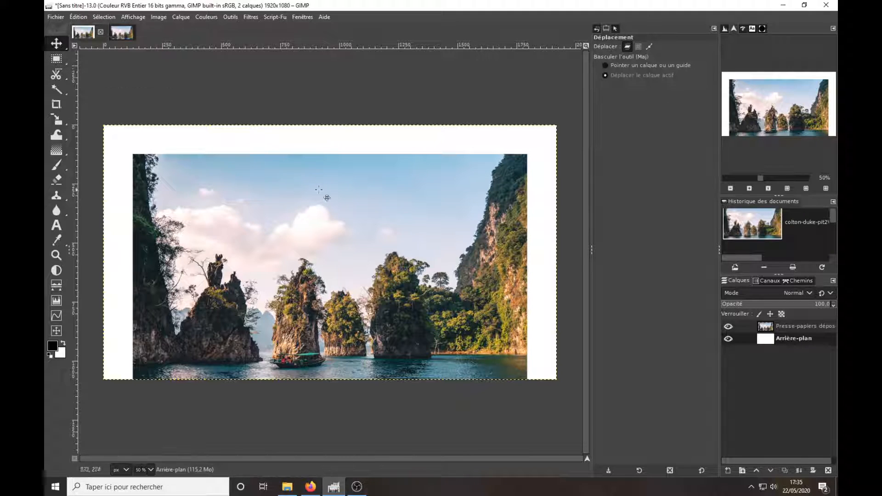
left_click(801, 322)
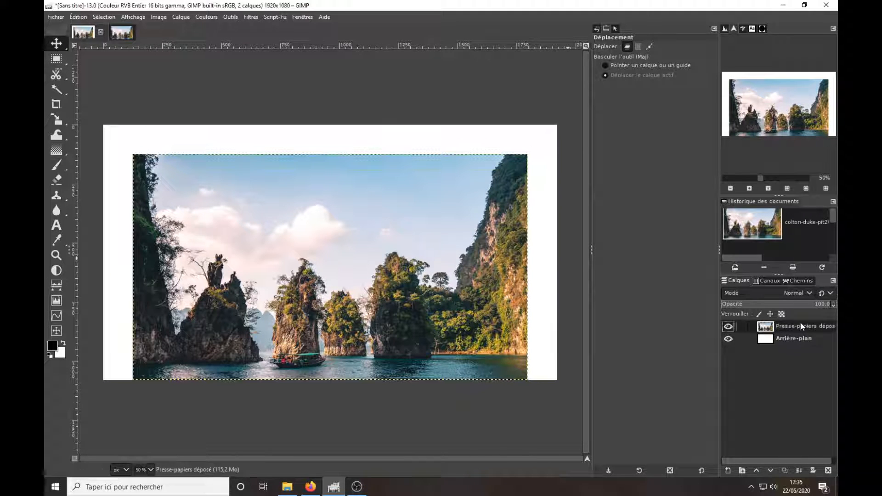
left_click(800, 470)
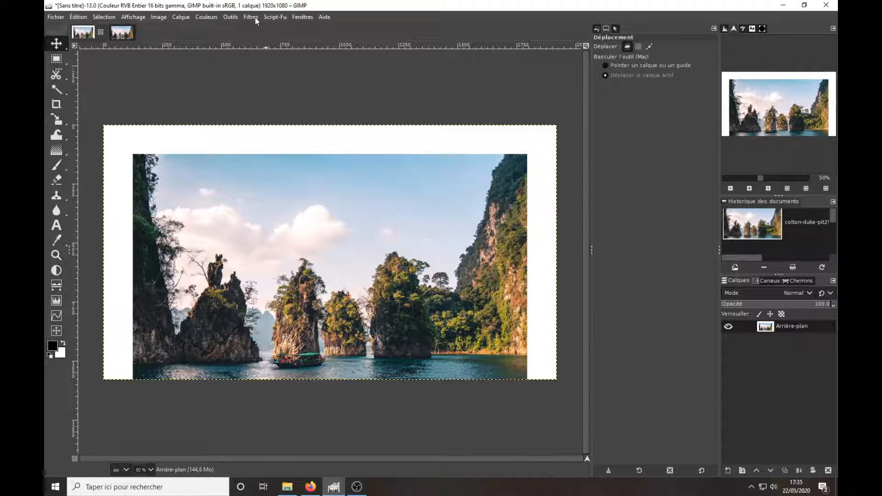
Make a rectangular selection of about 1922 x 130 px over the white band above the photo.
left_click(56, 58)
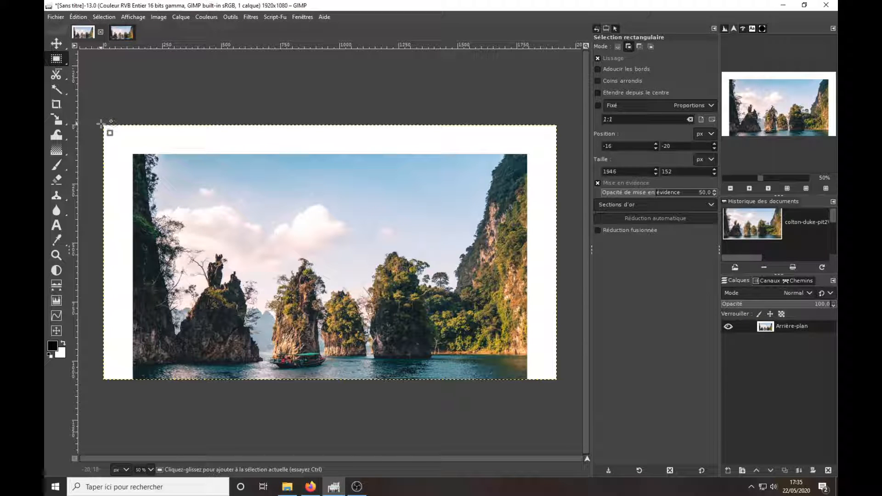
left_click_drag(102, 125, 559, 155)
scroll(368, 164, "up", 3)
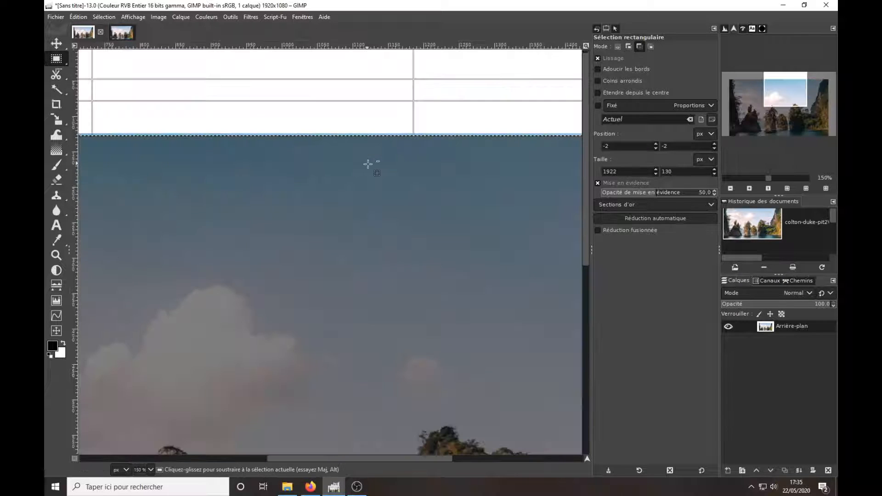
scroll(368, 164, "down", 3)
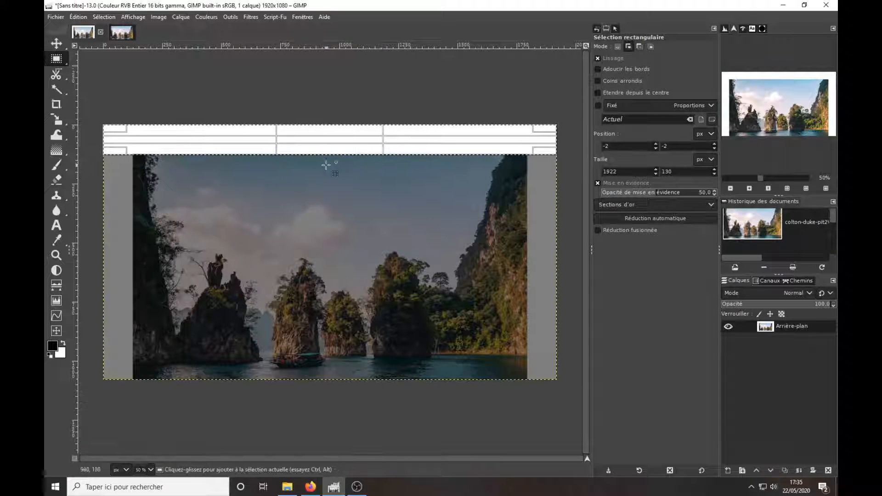
key("Return")
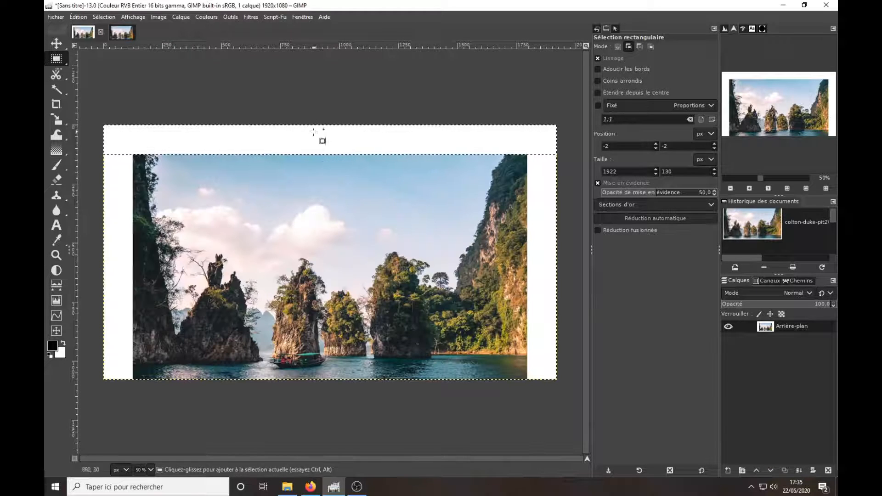
Fill the selected band above the photo with Heal selection, sampling from Above and below.
left_click(251, 17)
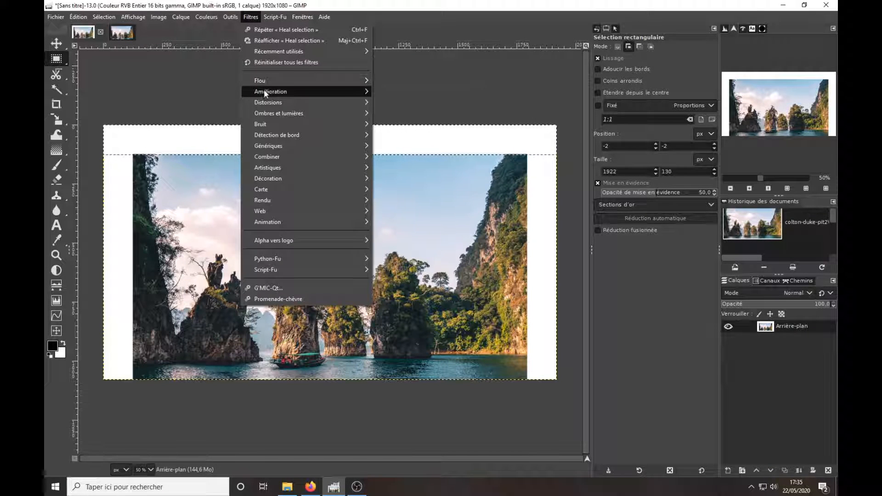
mouse_move(264, 91)
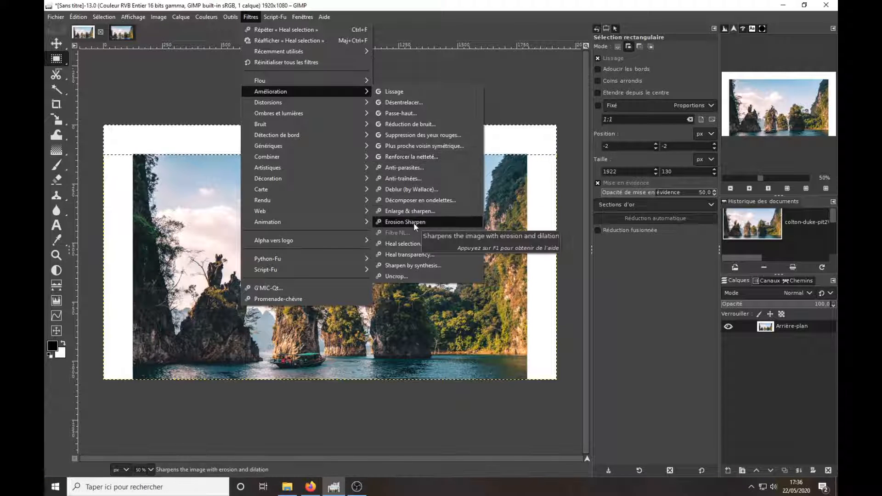
left_click(412, 242)
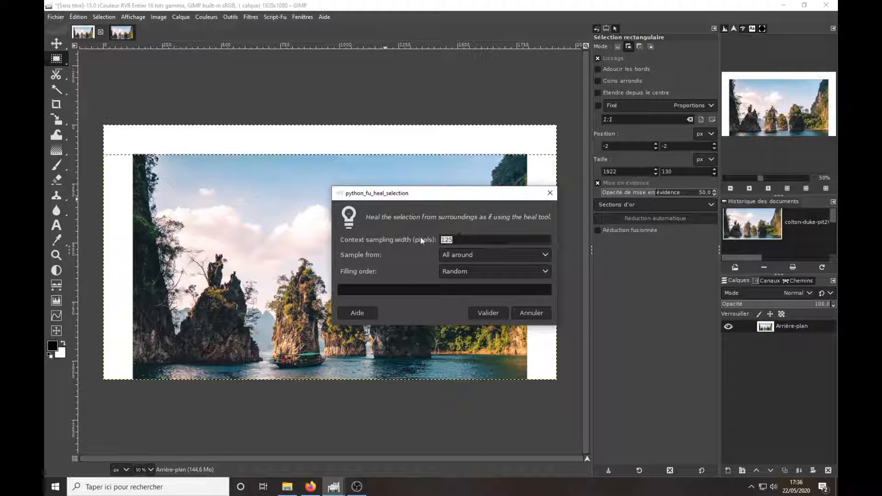
left_click(546, 255)
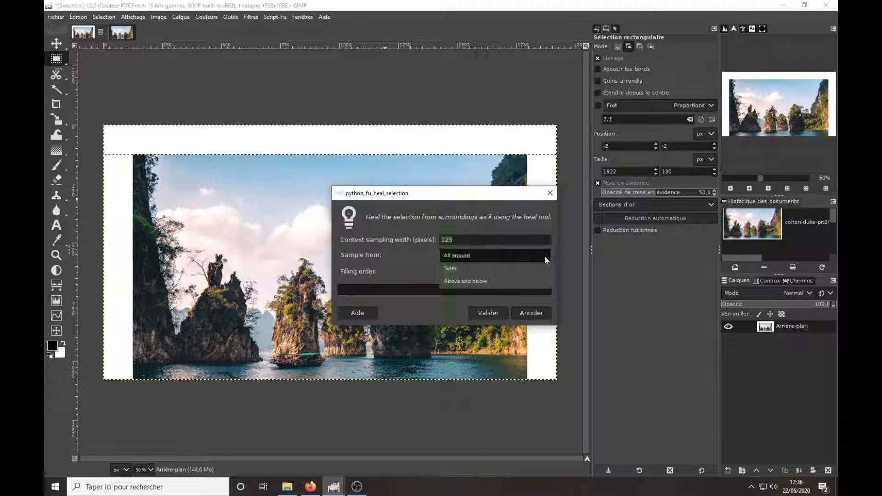
left_click(487, 280)
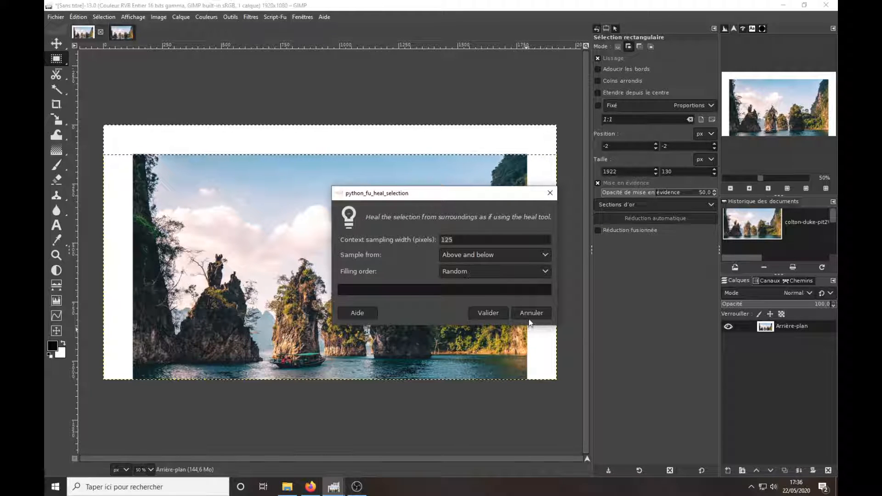
left_click(497, 313)
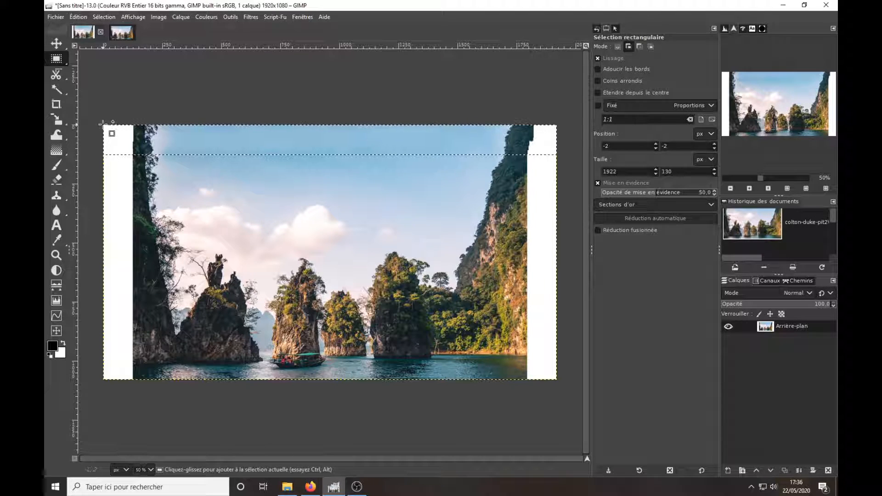
Add a rectangle of about 134 x 1088 px over the white band left of the photo to the existing selection.
left_click_drag(102, 123, 134, 381)
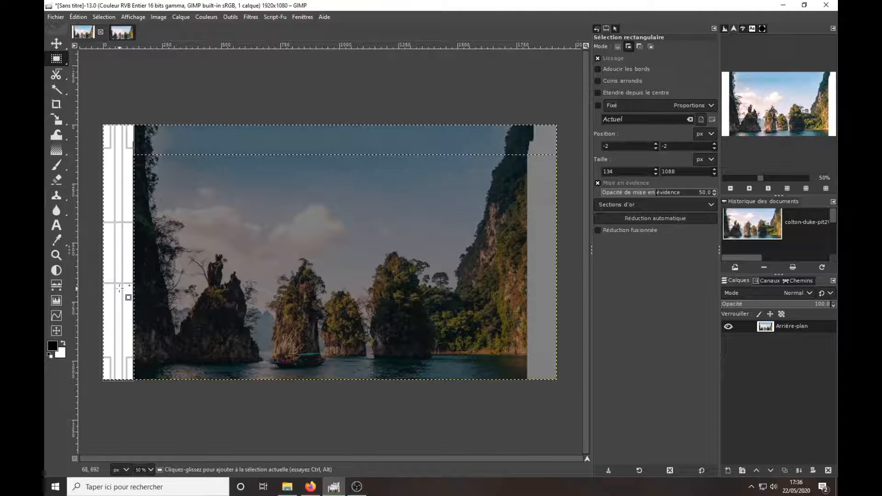
key("1")
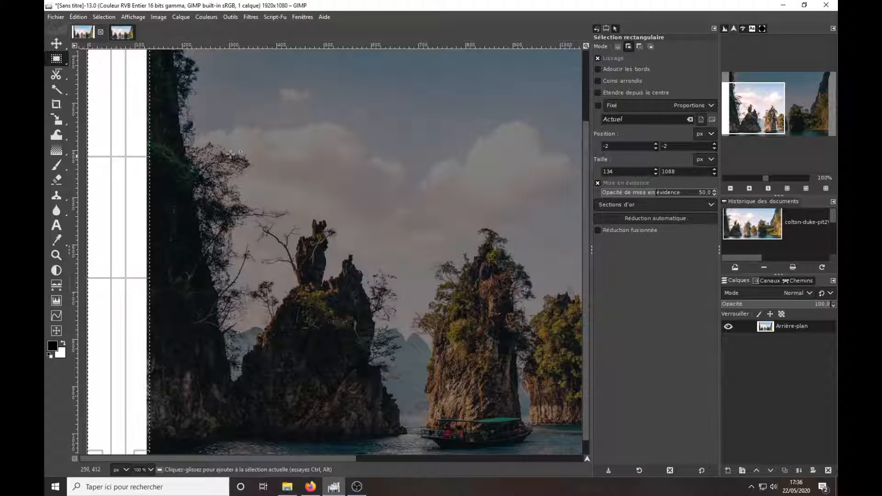
scroll(586, 234, "up", 4)
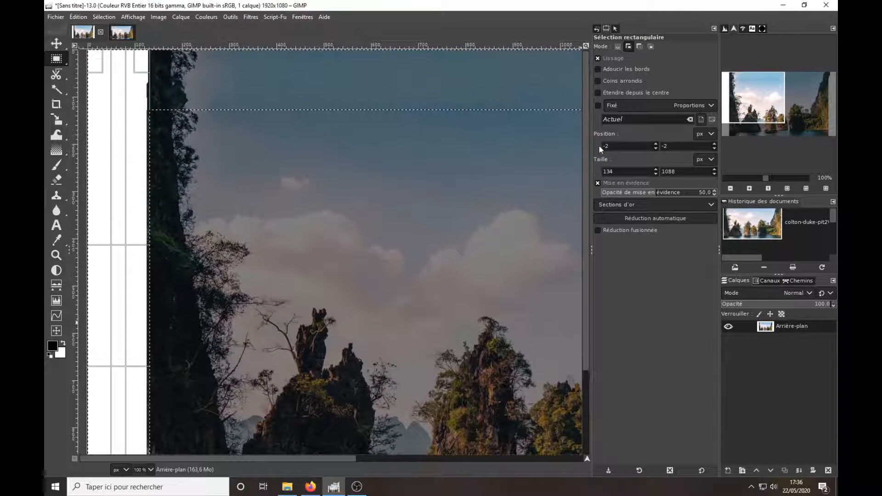
left_click_drag(599, 146, 603, 175)
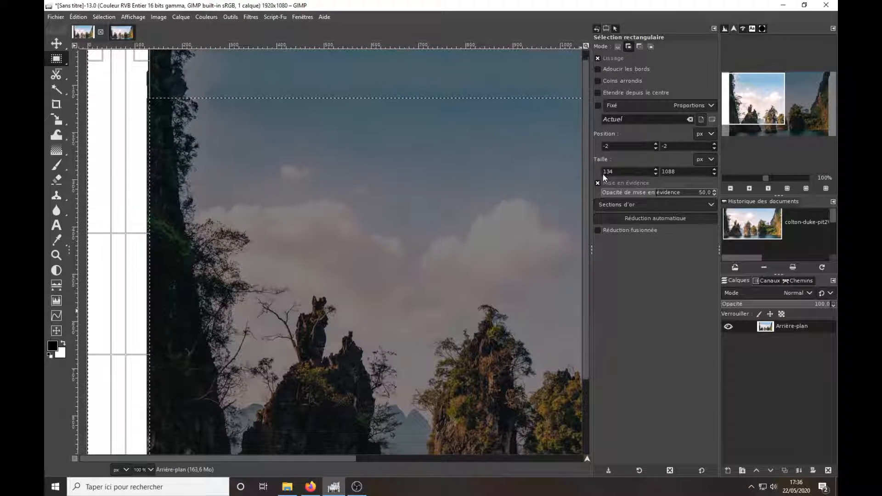
key("minus")
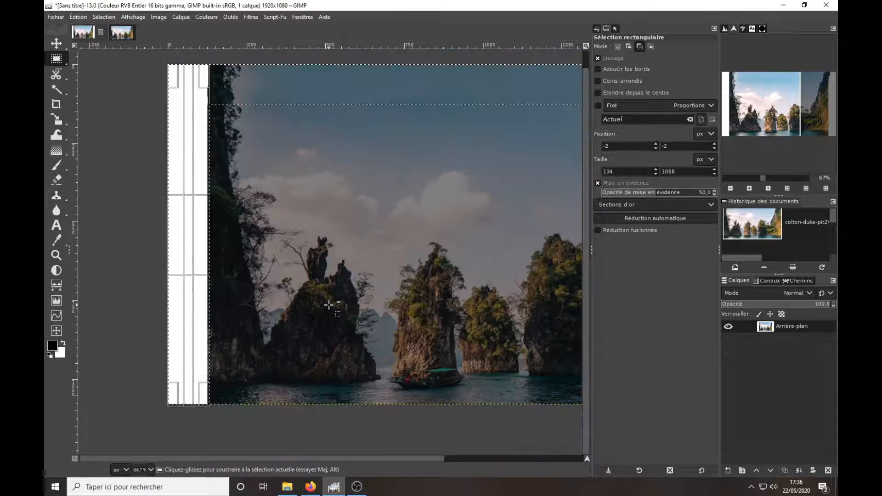
Fill the selected band left of the photo with Heal selection, sampling from Sides with a 125-pixel context width.
left_click(247, 16)
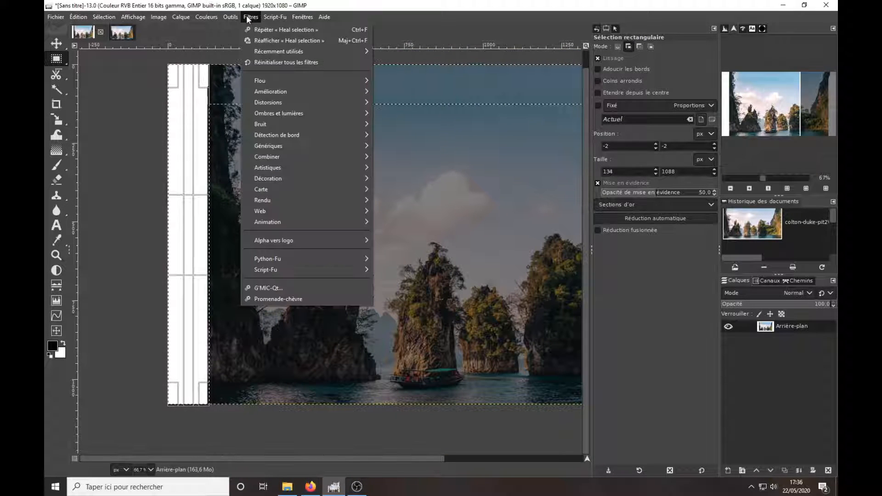
left_click(263, 41)
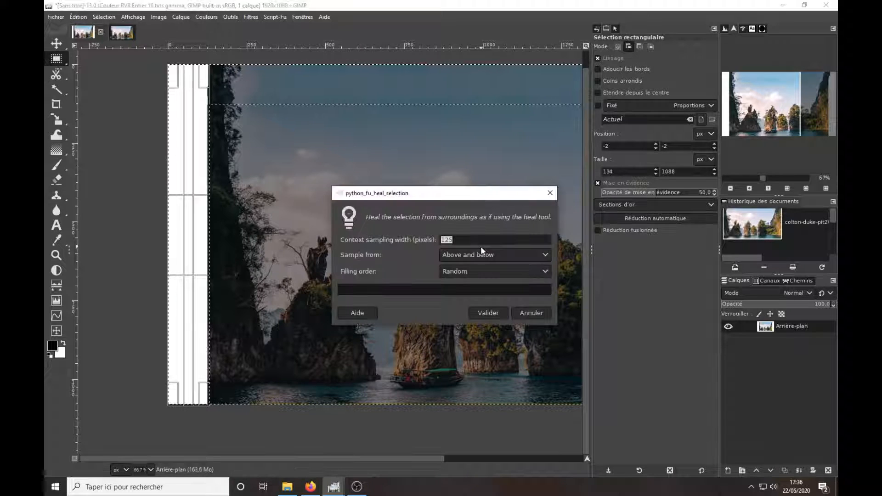
left_click(481, 255)
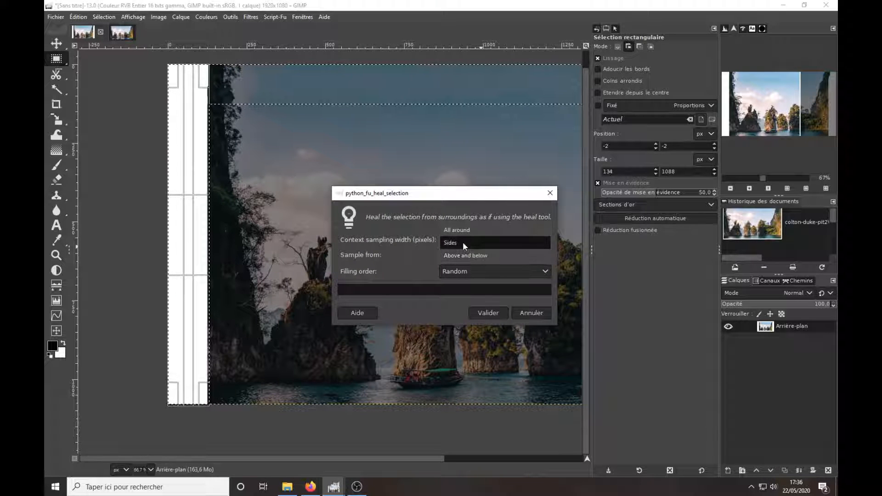
left_click(463, 242)
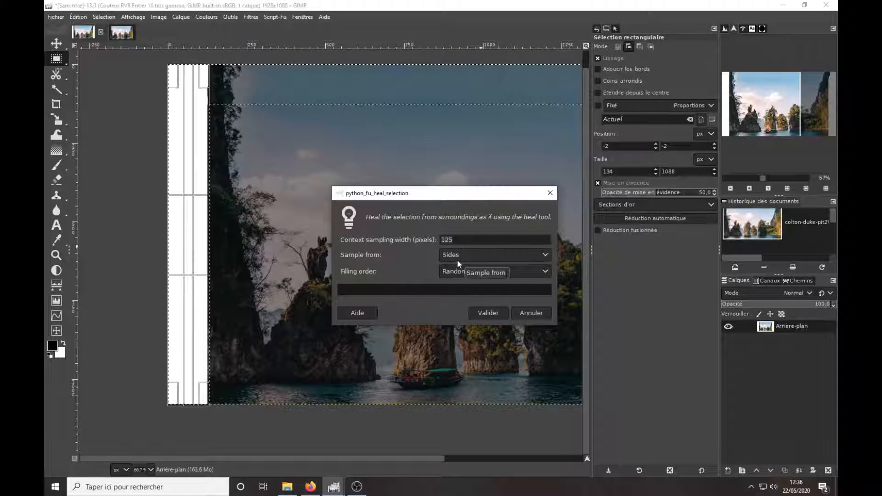
left_click(492, 313)
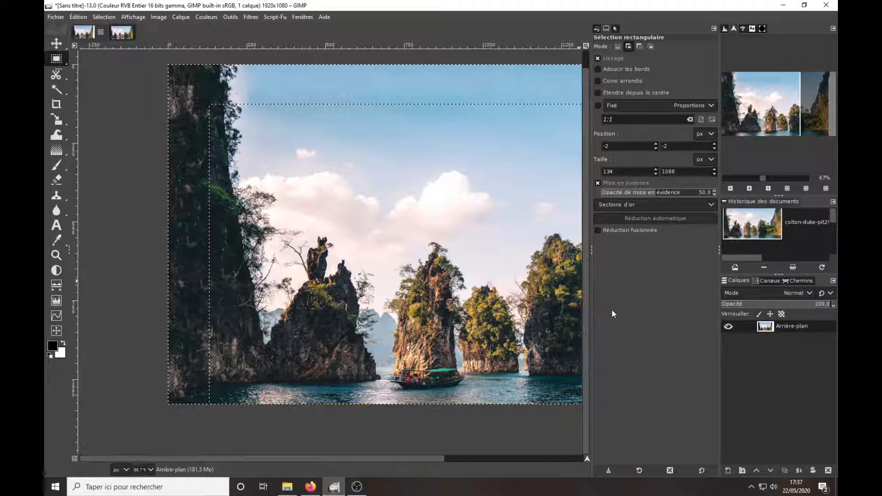
Replace the current selection with a rectangle of about 167 x 1137 px covering the white band right of the photo.
scroll(588, 334, "up", 1)
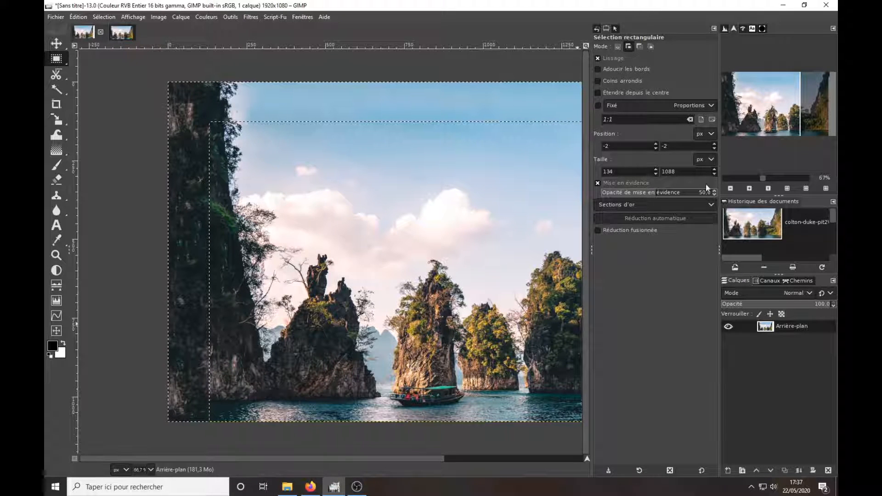
left_click(618, 46)
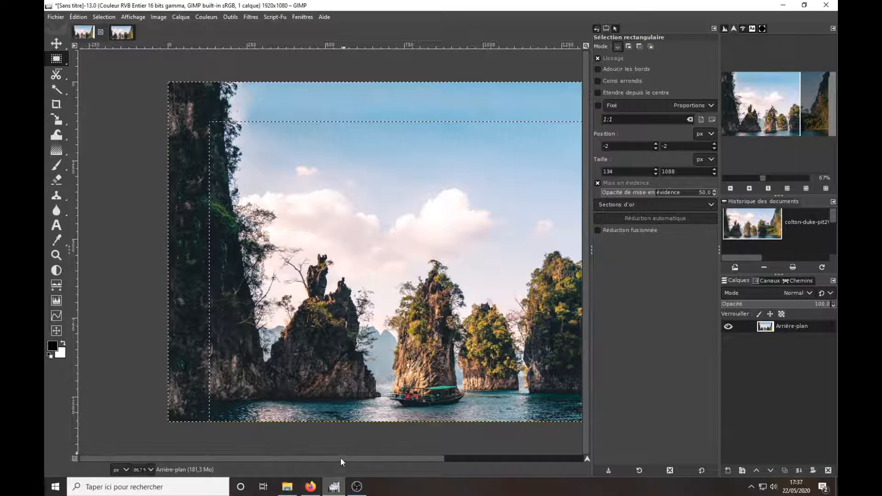
left_click_drag(340, 459, 442, 468)
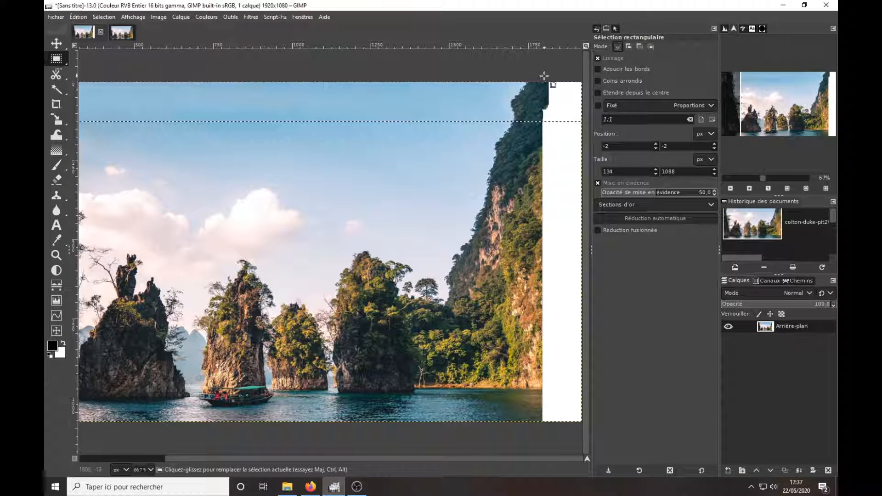
left_click_drag(540, 76, 592, 434)
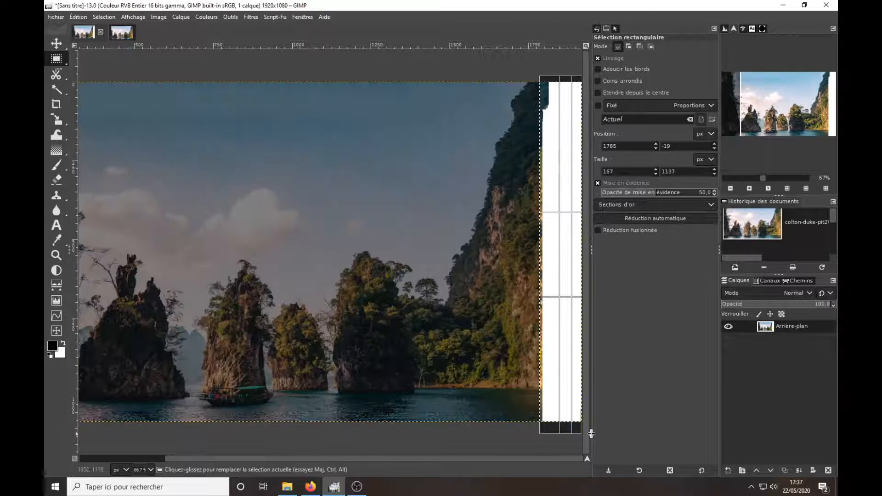
left_click(563, 246)
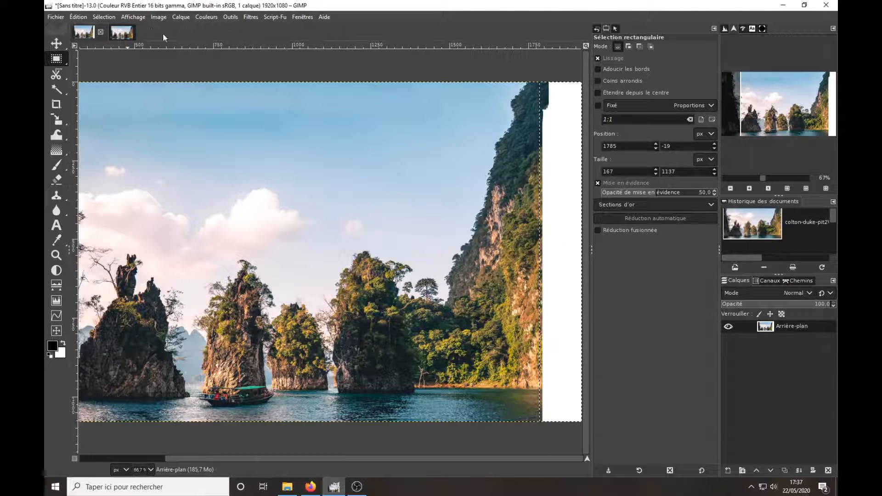
Fill the selected band right of the photo with Heal selection, sampling from Sides in Random filling order.
left_click(251, 17)
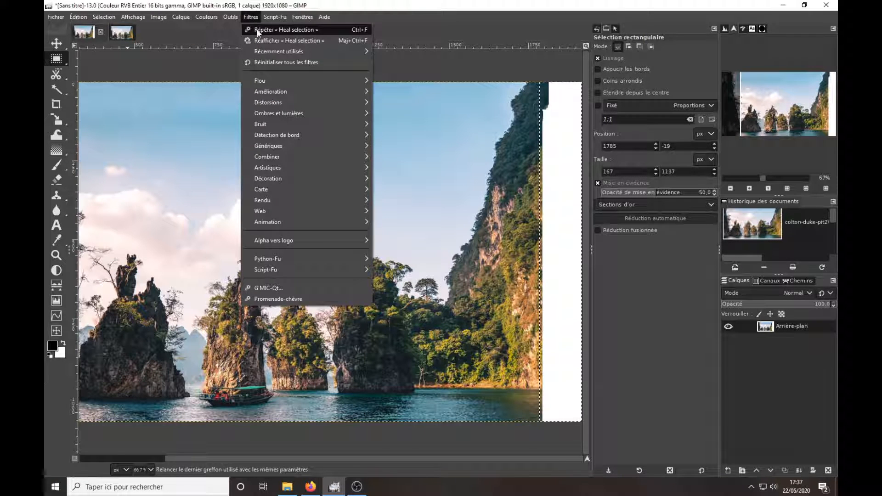
left_click(257, 37)
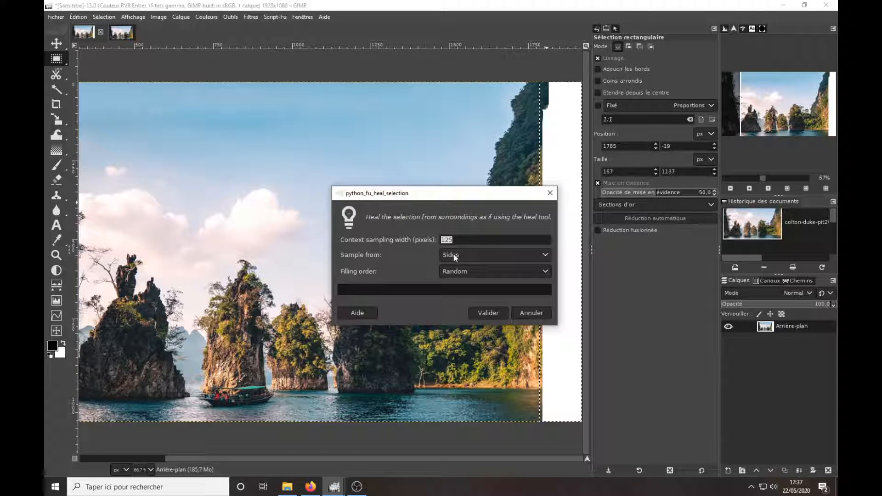
left_click(488, 312)
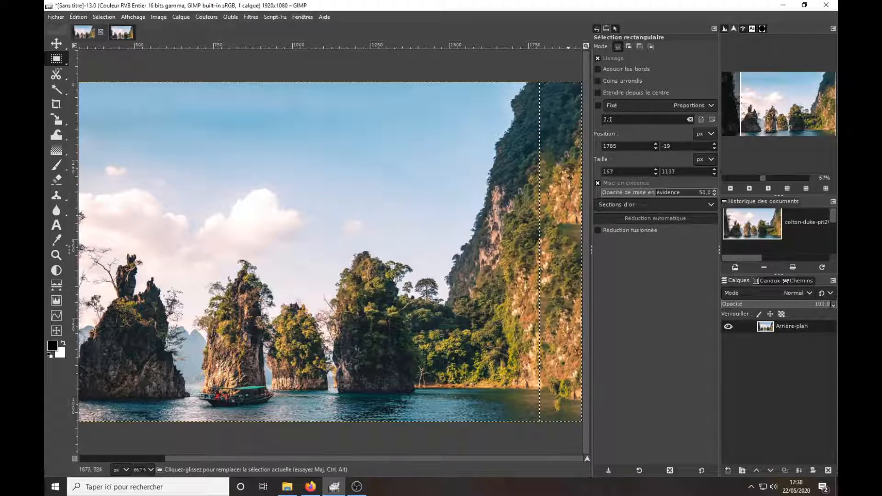
Check the healed cliff and water at the photo's lower right corner and clear the selection.
scroll(564, 377, "up", 1)
scroll(563, 378, "down", 1)
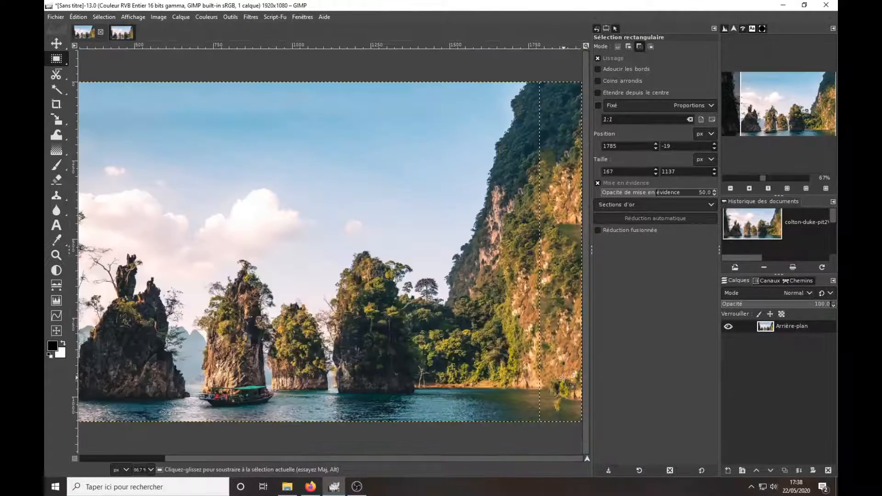
scroll(564, 378, "up", 2)
left_click_drag(588, 266, 589, 302)
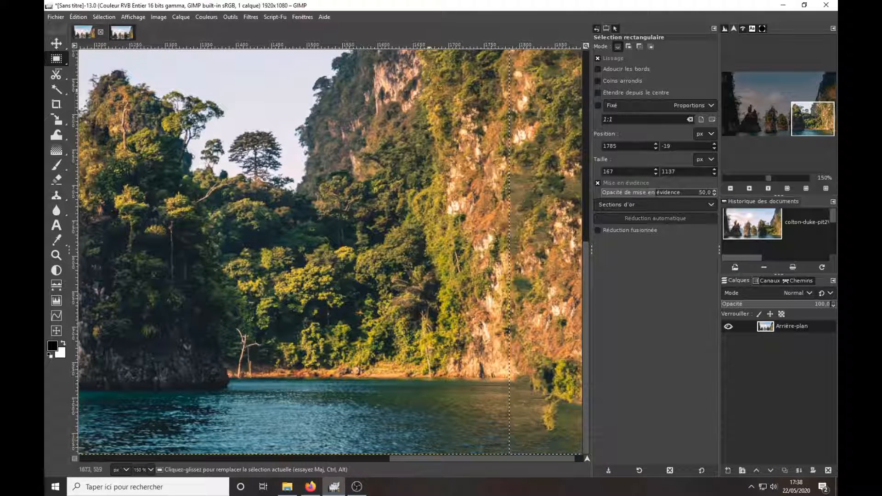
left_click(84, 17)
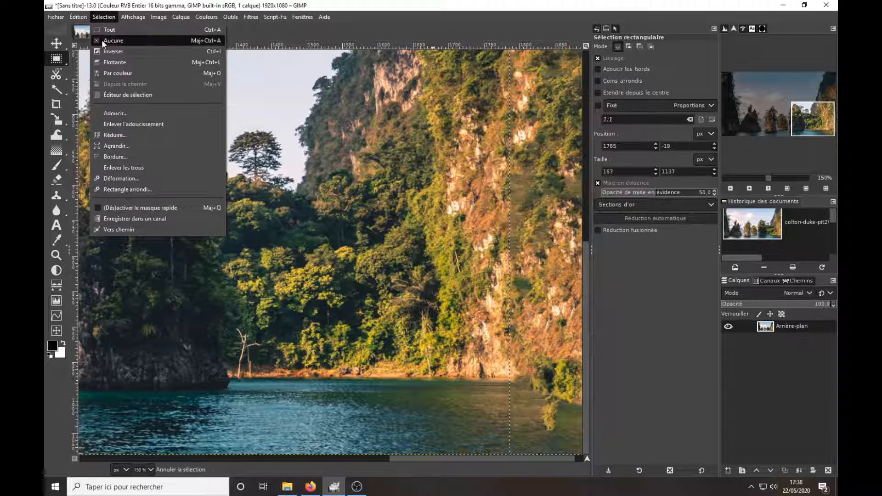
left_click(101, 40)
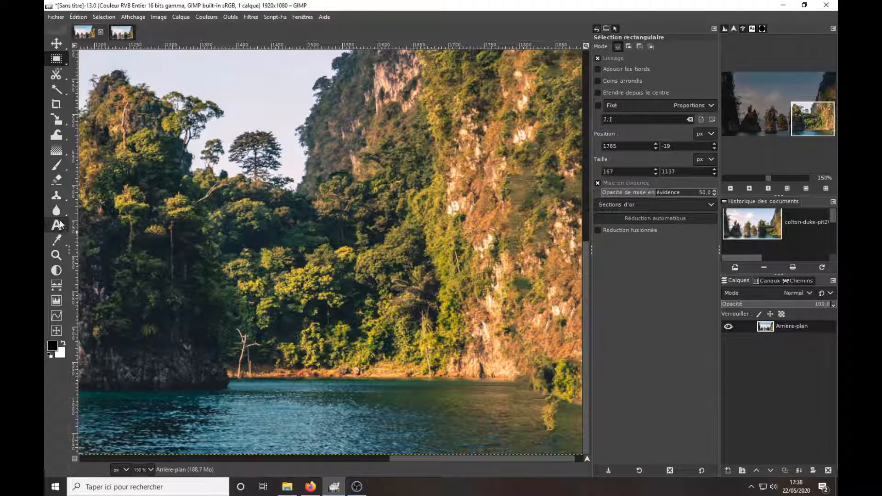
Clone water over the stray foliage hanging below the right cliff, using the soft brush 2. Hardness 050.
left_click(57, 195)
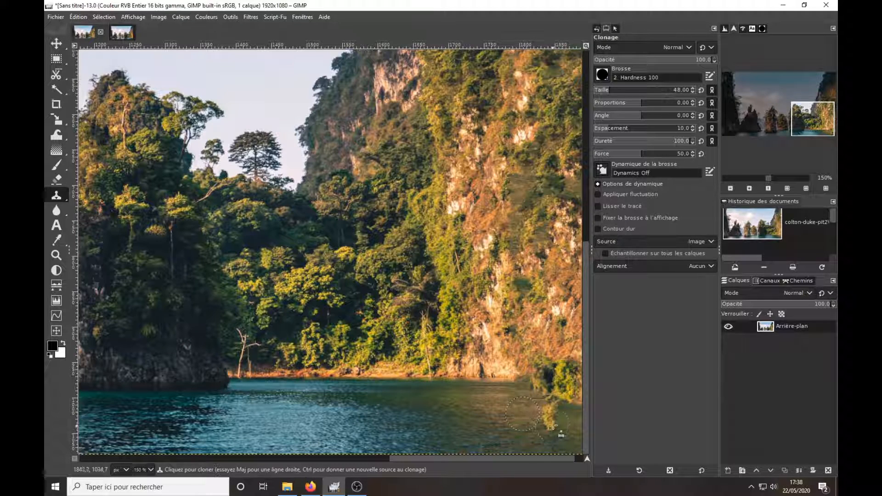
left_click_drag(662, 141, 642, 141)
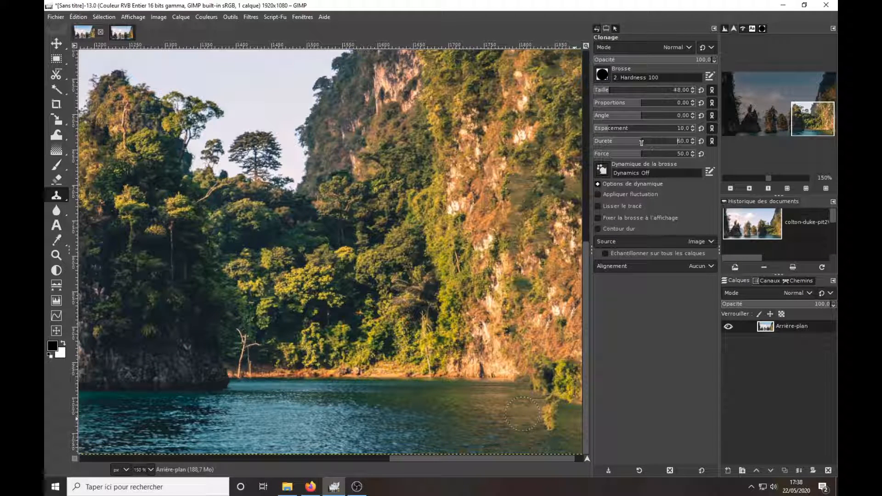
left_click(601, 73)
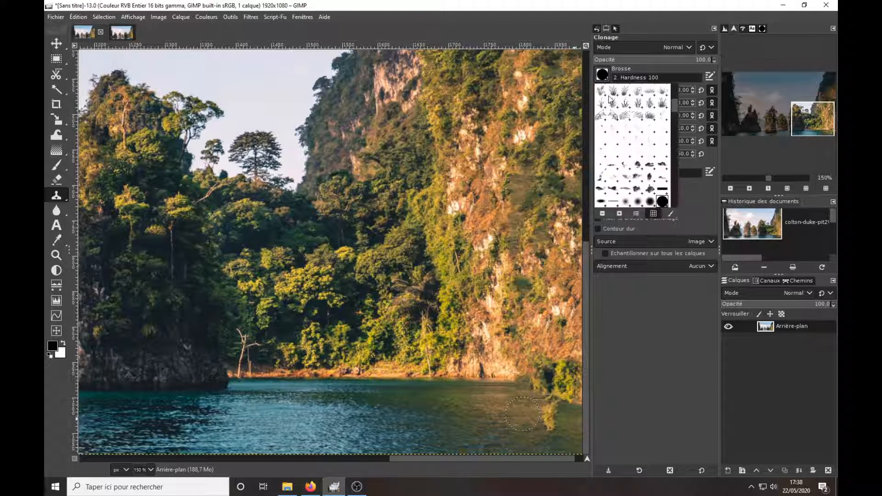
left_click(639, 201)
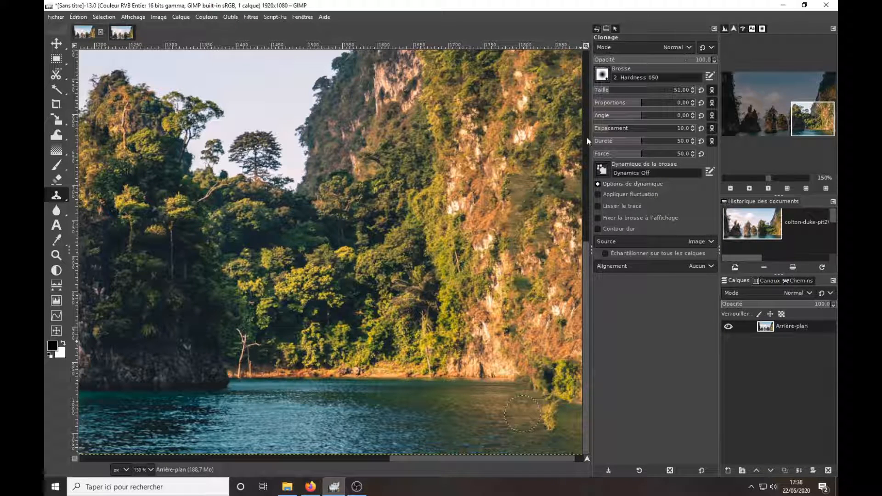
left_click_drag(556, 426, 550, 416)
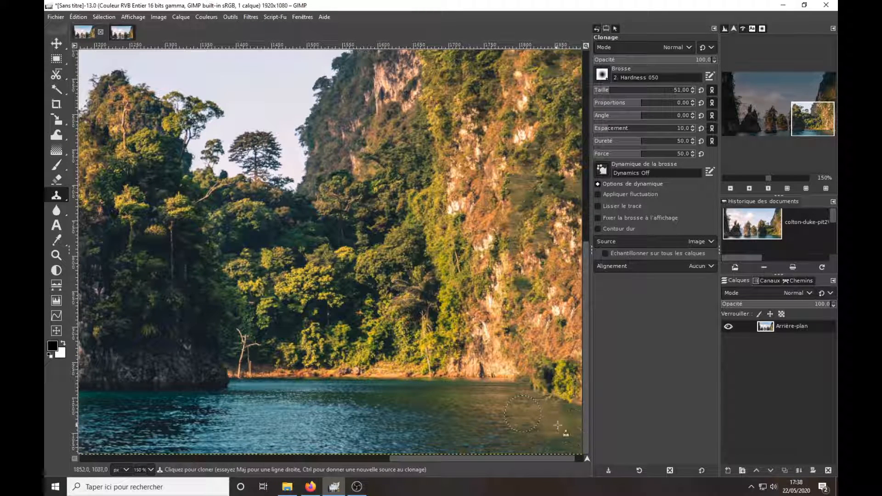
Lower the clone opacity to about 50 and blend the retouched patch with water sampled just below the right cliff.
left_click_drag(671, 66, 654, 60)
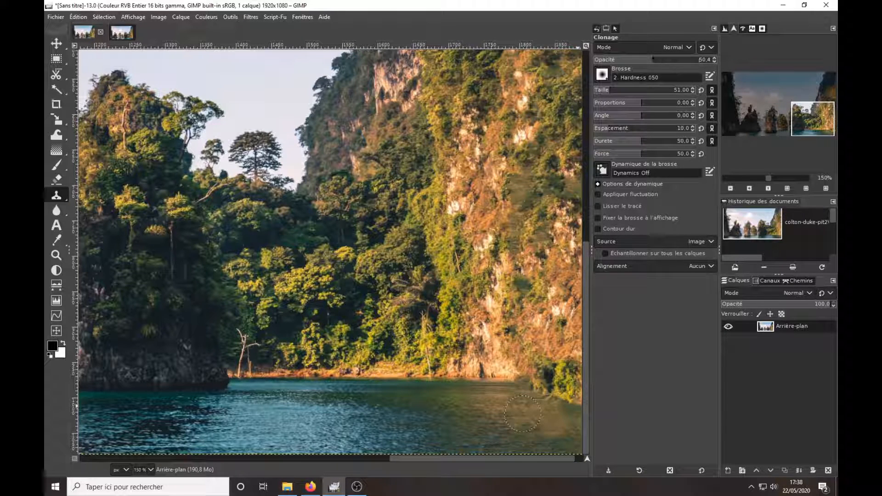
left_click(497, 399, "ctrl")
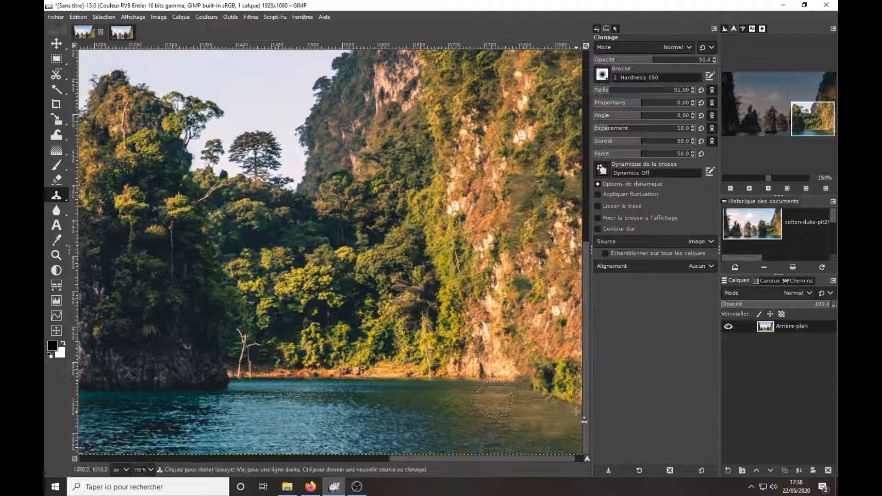
scroll(553, 423, "down", 2)
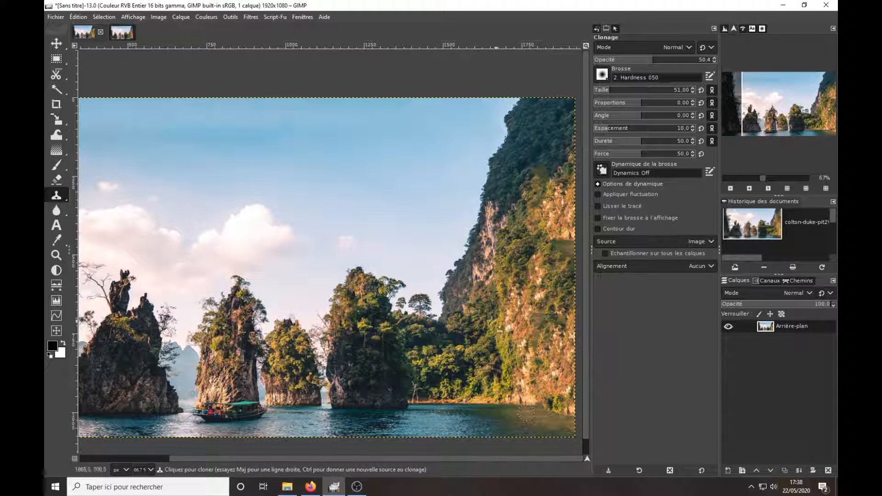
Fit the extended image in the window and close the original colton-duke-pit2V7NJ_e4-unsplash image.
left_click(786, 189)
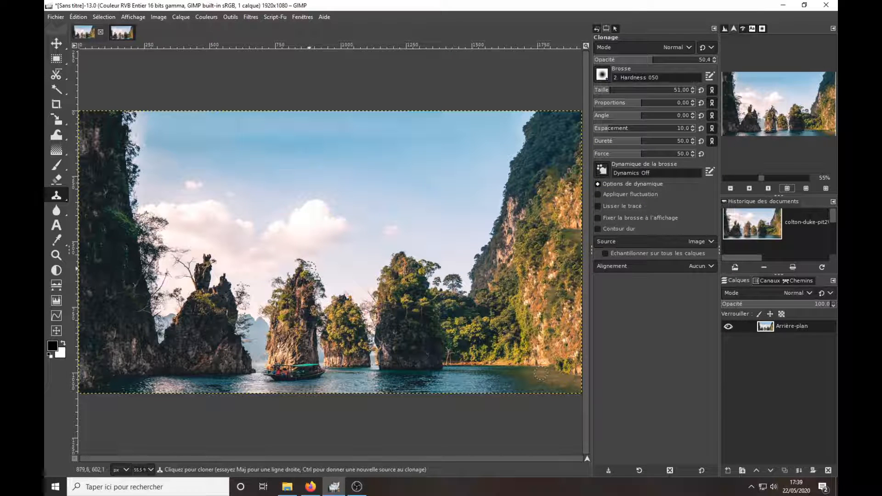
left_click(121, 32)
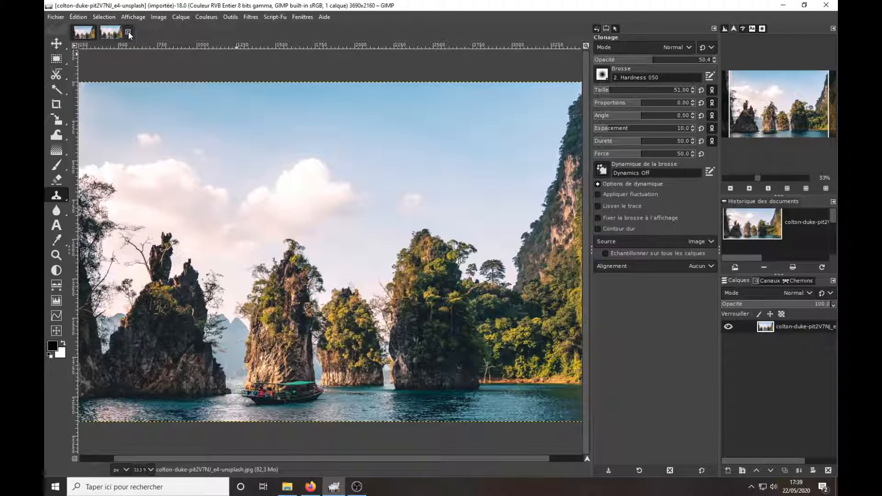
left_click(128, 31)
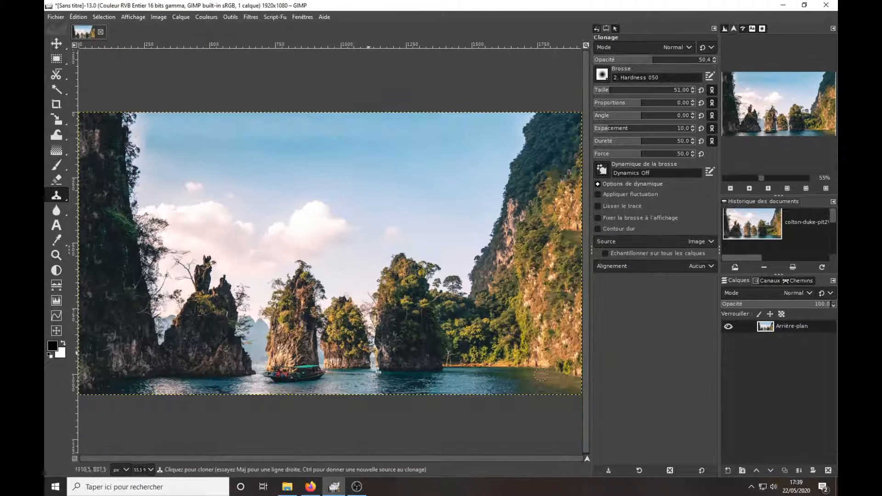
Start a free selection of the tour boat in front of the central rock, tracing the waterline under its hull.
scroll(321, 392, "up", 3)
key("bracketright")
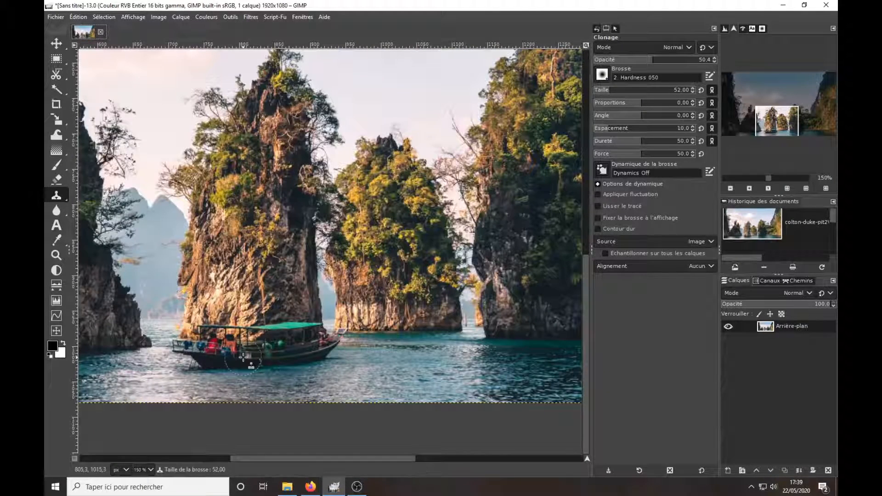
left_click_drag(332, 459, 279, 459)
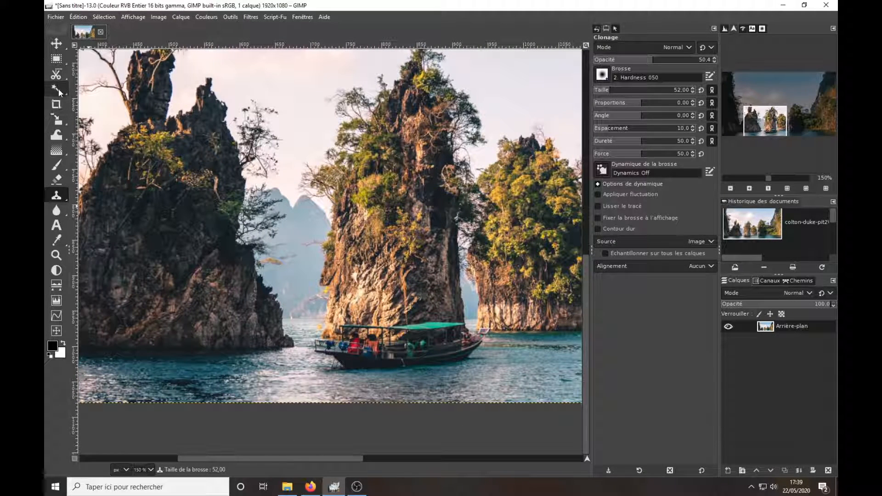
left_click(58, 88)
mouse_move(59, 78)
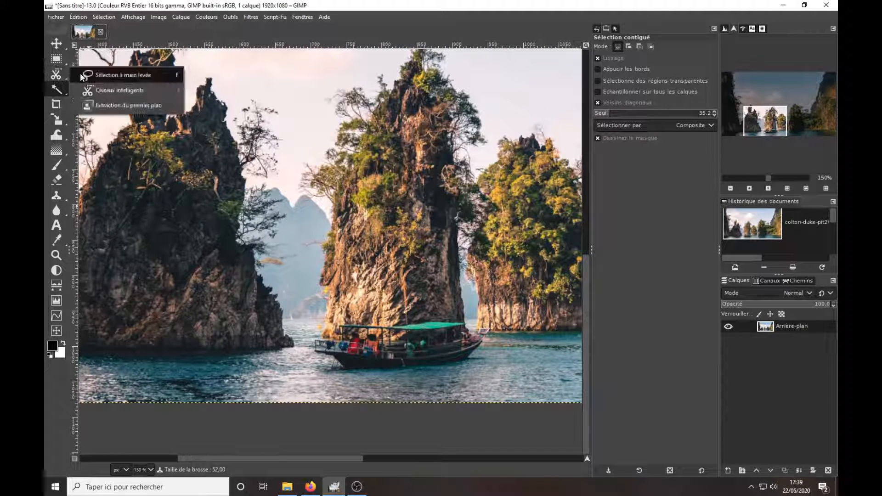
left_click(114, 75)
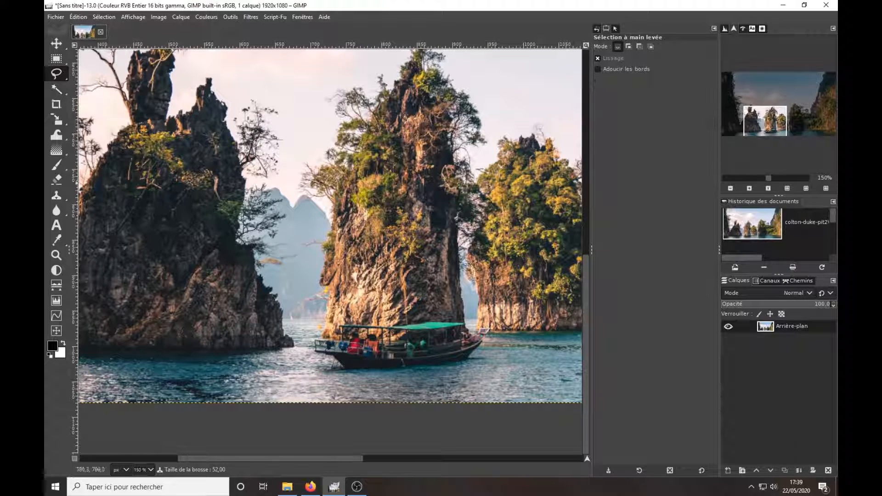
left_click(347, 372)
left_click(392, 372)
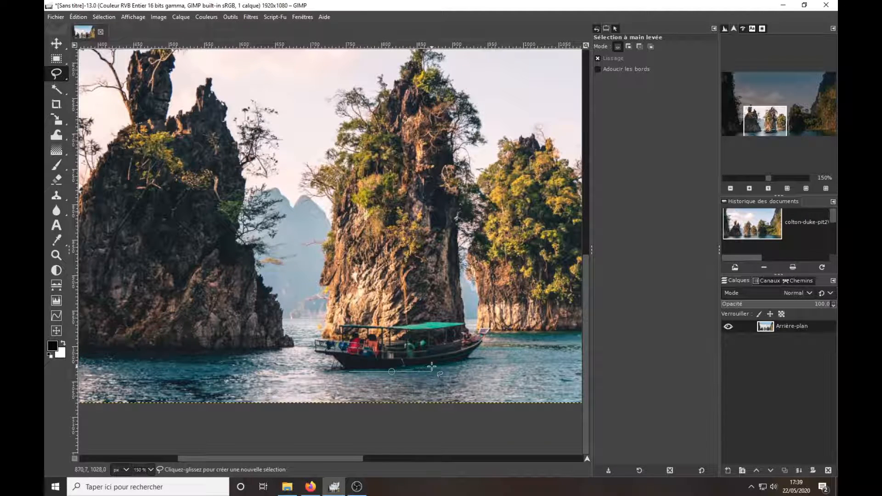
scroll(432, 366, "up", 3)
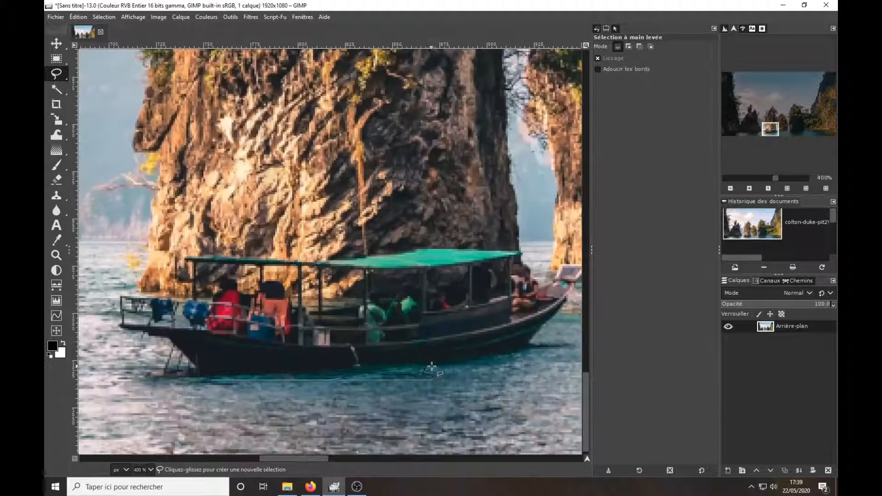
left_click(397, 366)
left_click(510, 352)
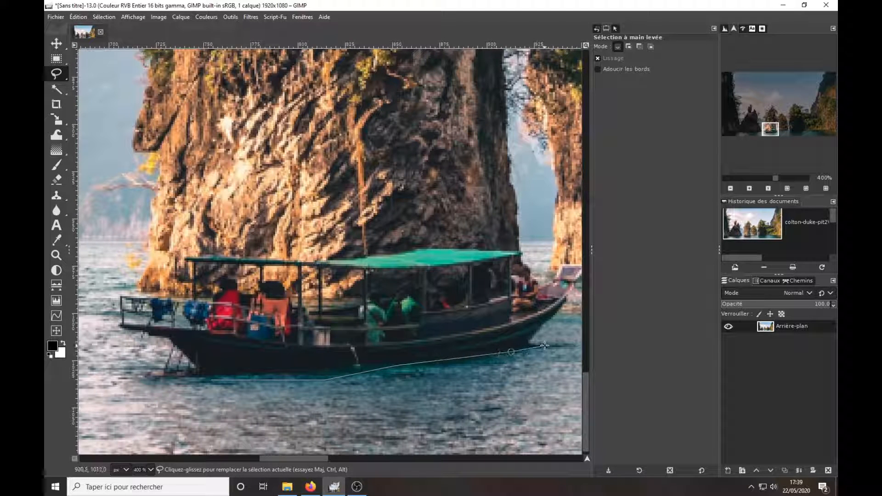
Continue the free selection outline around the boat's raised stern and along the top of its green canopy.
left_click(552, 348)
left_click(576, 347)
left_click(574, 343)
left_click(532, 343)
left_click(575, 296)
left_click(509, 330)
mouse_move(575, 295)
left_mouse_down()
mouse_move(496, 349)
mouse_move(511, 328)
mouse_move(505, 313)
mouse_move(461, 328)
mouse_move(442, 306)
mouse_move(406, 299)
mouse_move(108, 312)
mouse_move(340, 260)
left_mouse_up()
left_click(508, 315)
left_click(482, 313)
left_click(104, 306)
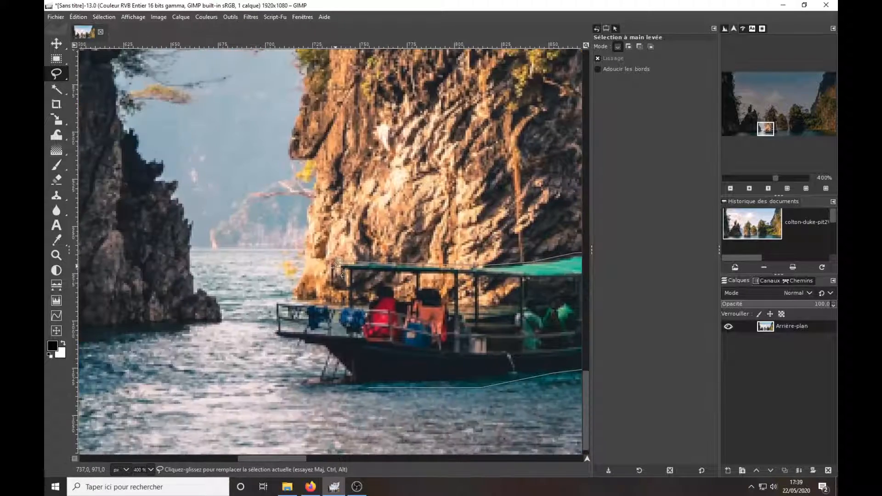
Trace the selection around the boat's bow railing and anchor lines, and close the outline at the starting point.
left_click(344, 301)
left_click(321, 354)
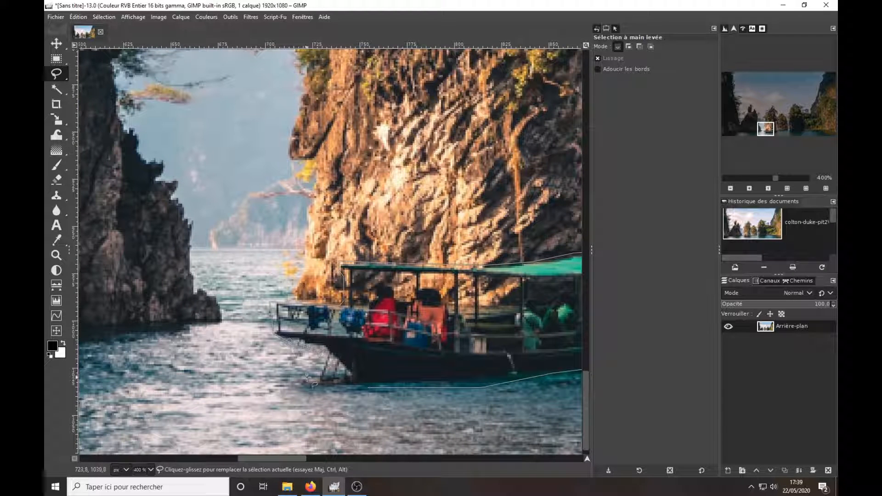
left_click(307, 385)
left_click(480, 388)
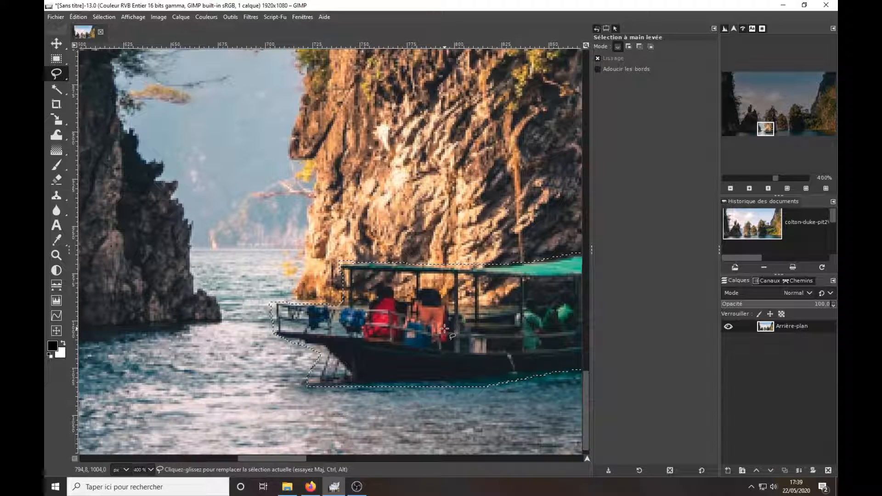
Remove the selected boat with Heal selection, using a context sampling width of 50 pixels and sampling from all around.
scroll(407, 260, "down", 1)
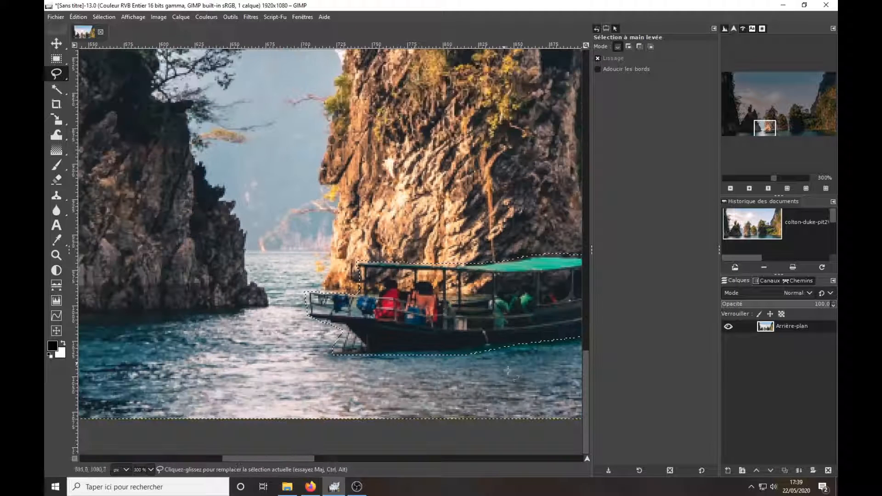
left_click(253, 17)
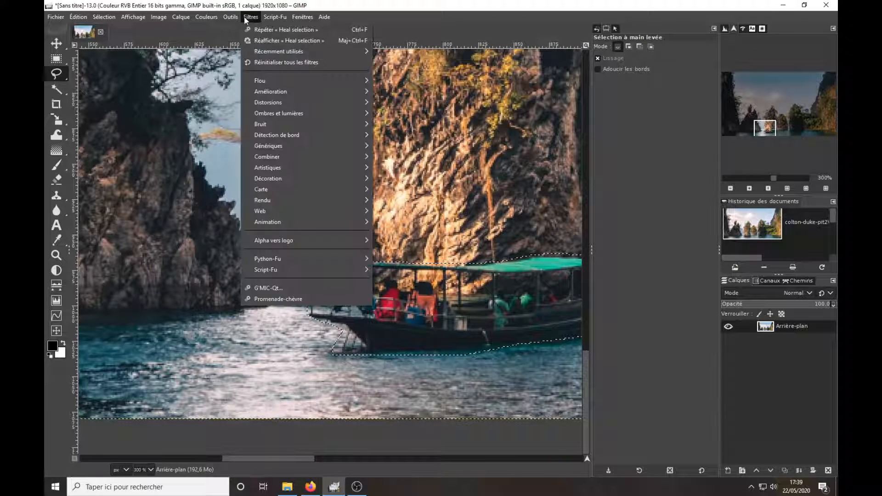
left_click(255, 40)
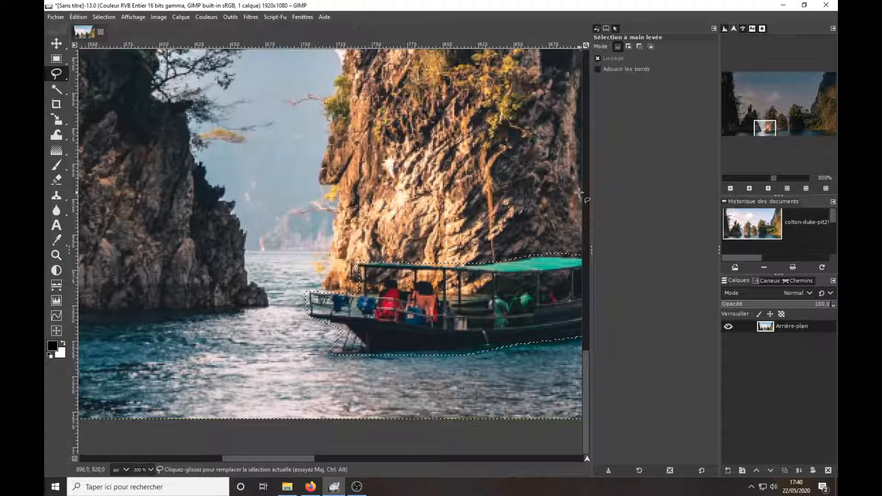
double_click(476, 238)
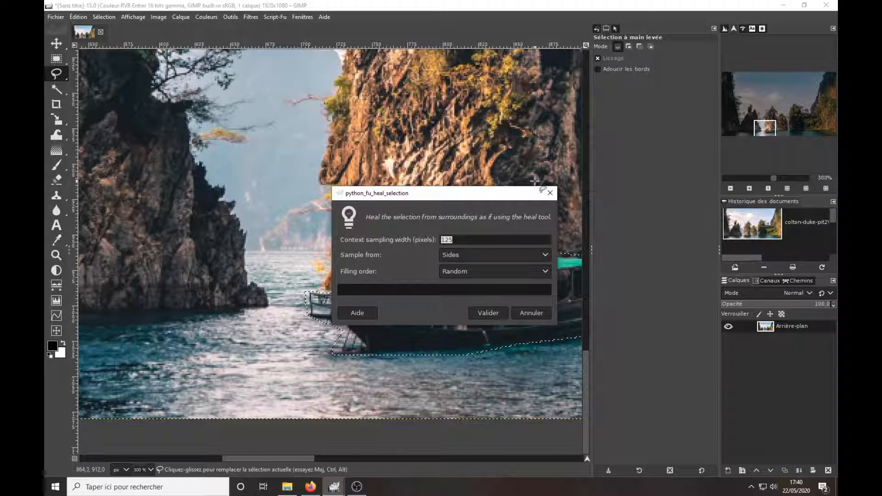
left_click(456, 255)
left_click(458, 243)
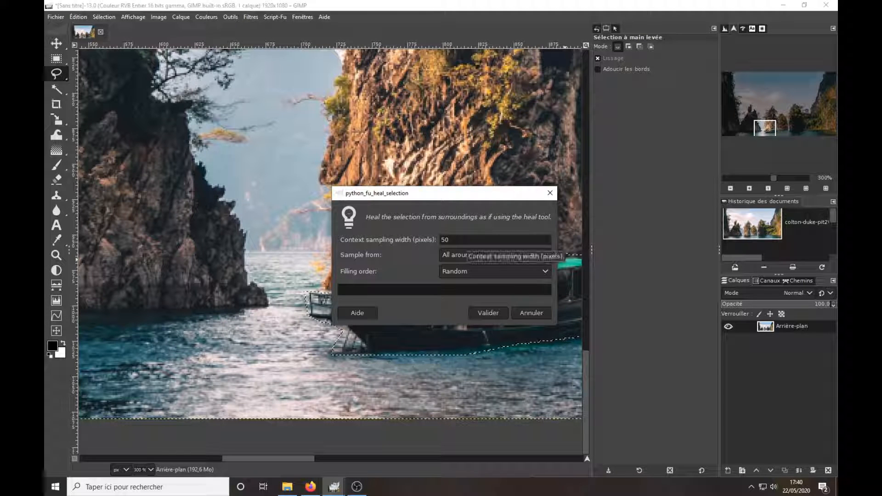
left_click(497, 313)
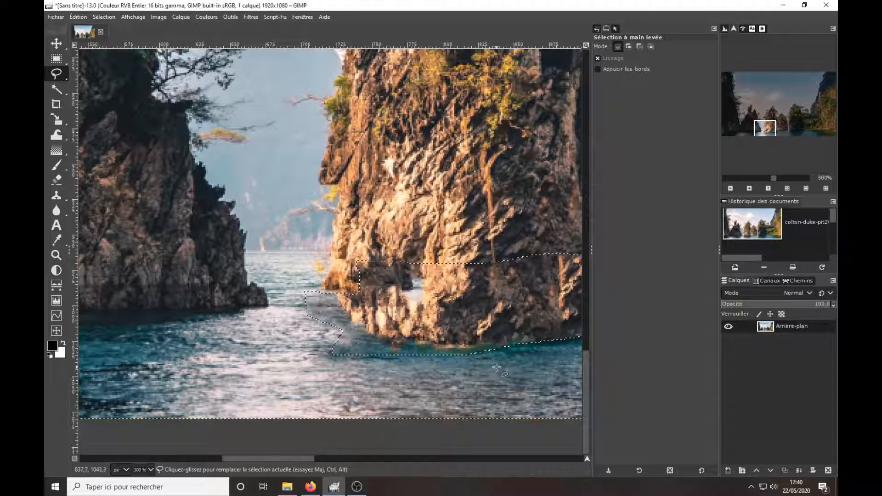
Inspect the healed rock base and surrounding water where the boat was, and clear the selection.
scroll(500, 366, "down", 2, "ctrl")
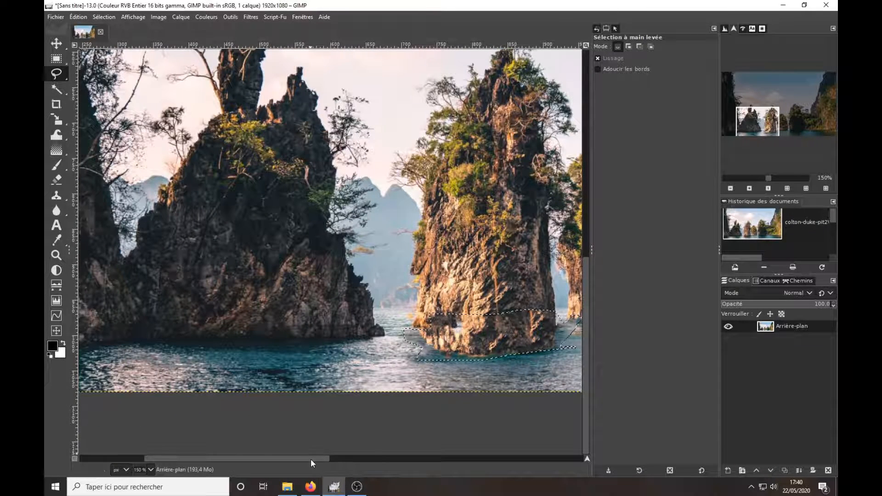
left_click_drag(310, 459, 362, 460)
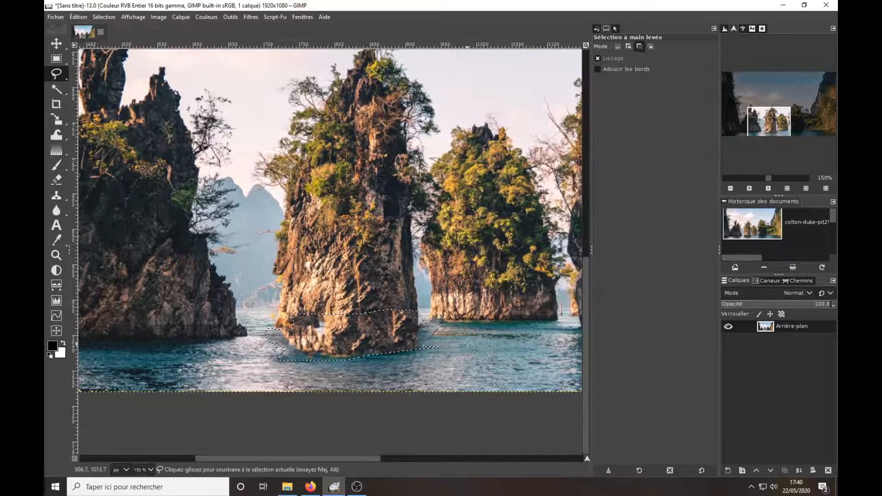
scroll(467, 343, "up", 2, "ctrl")
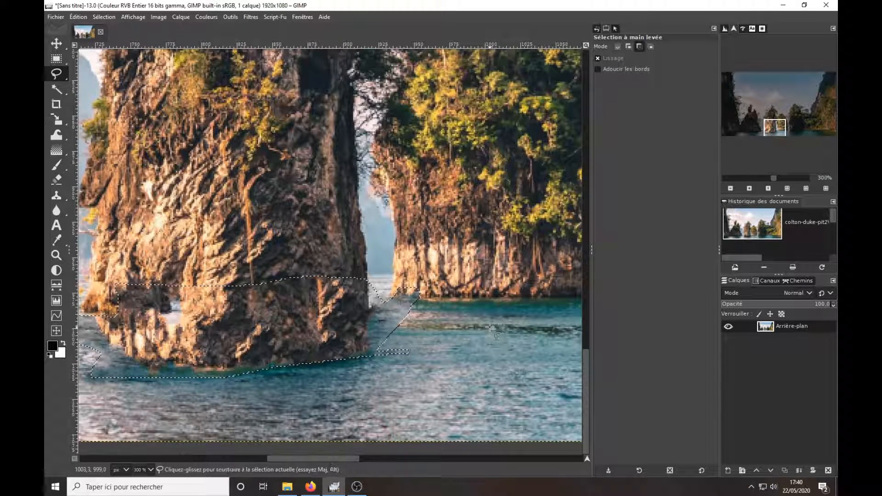
scroll(491, 334, "down", 2, "ctrl")
scroll(491, 328, "down", 1, "ctrl")
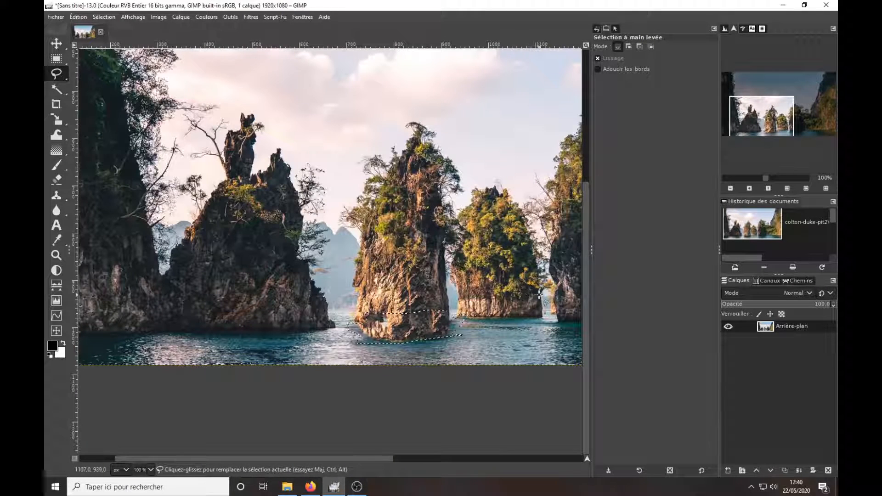
left_click(97, 17)
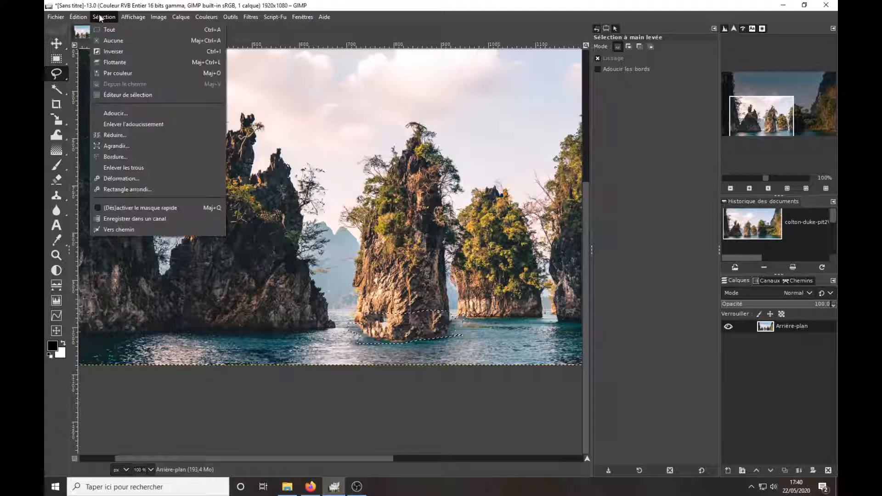
left_click(110, 37)
Review the retouched rock within the wider landscape and fit the whole image in the window.
scroll(352, 280, "down", 1, "ctrl")
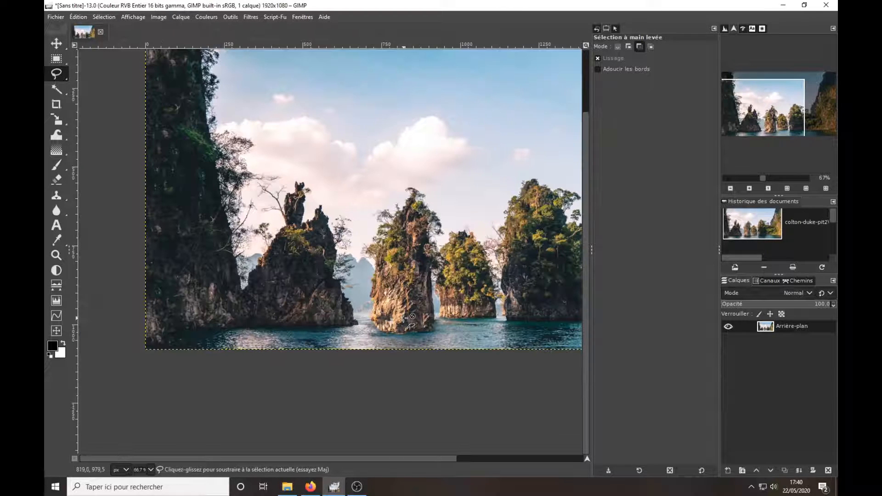
scroll(404, 317, "up", 1, "ctrl")
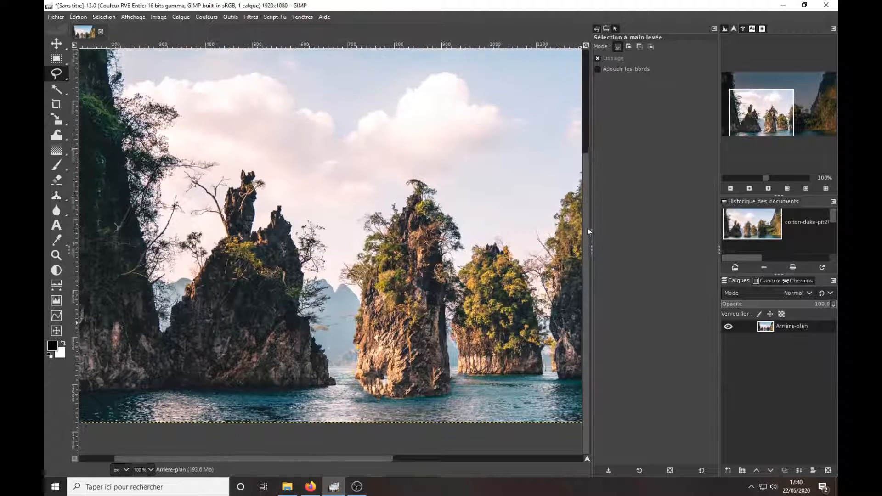
left_click_drag(587, 231, 588, 196)
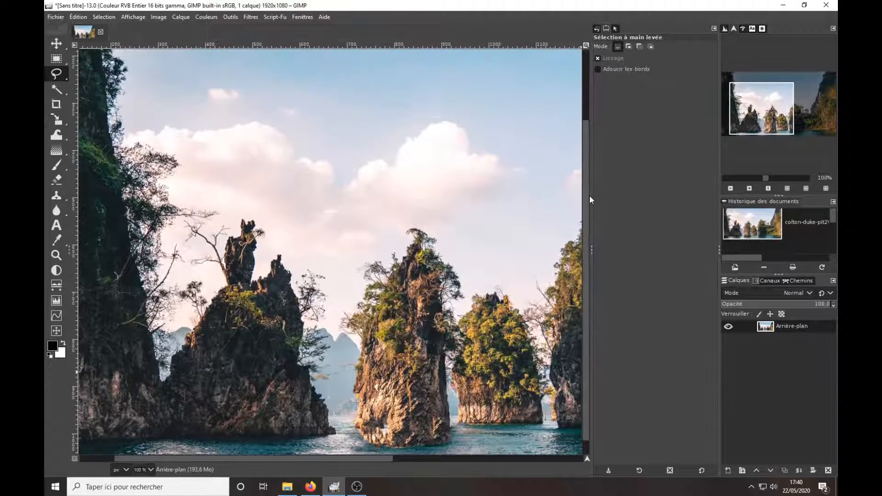
left_click(788, 188)
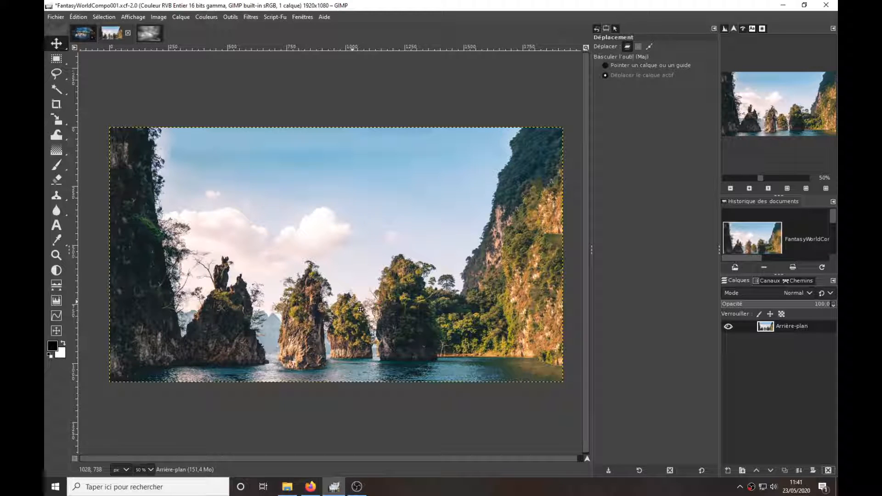
Copy the CielOrageux002 storm sky into the FantasyWorldCompo001 image as a new layer and rename it Ciel+Brume.
left_click(152, 33)
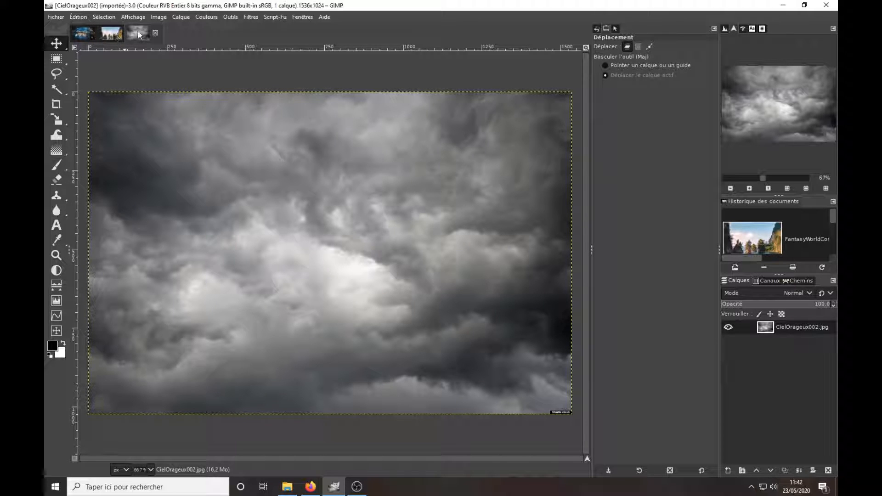
left_click_drag(139, 31, 200, 211)
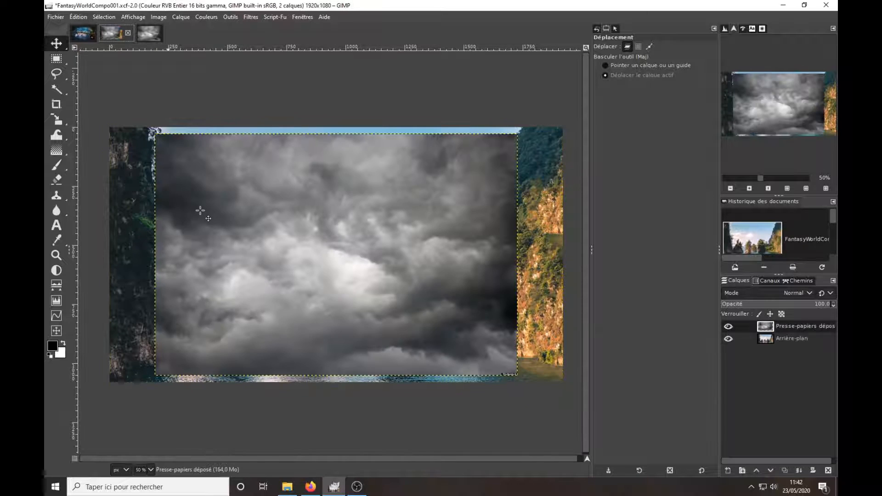
double_click(786, 327)
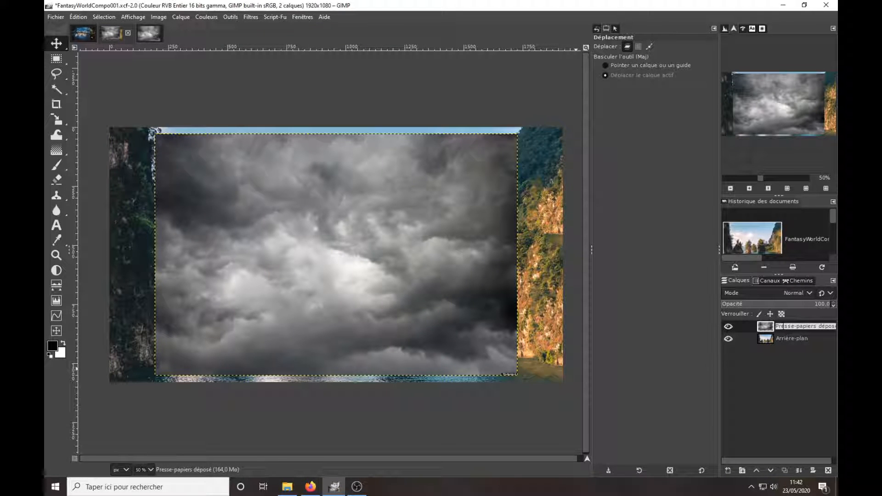
type("Ciel+Brume")
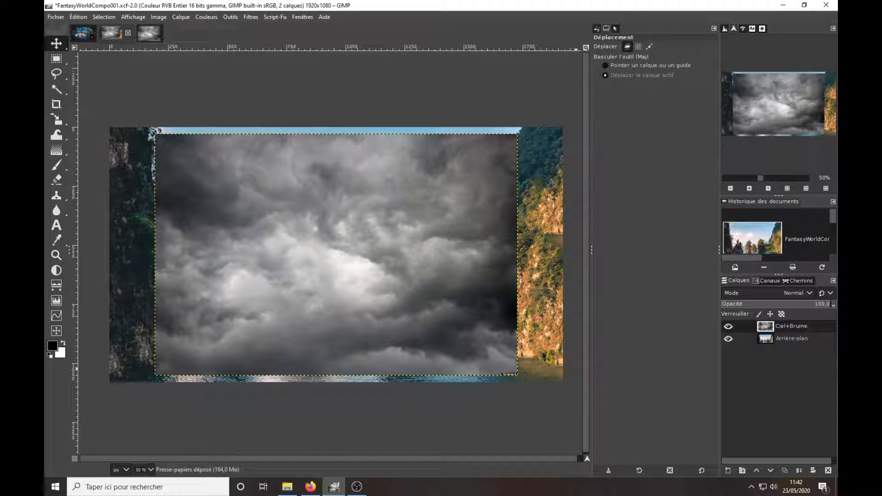
key("Return")
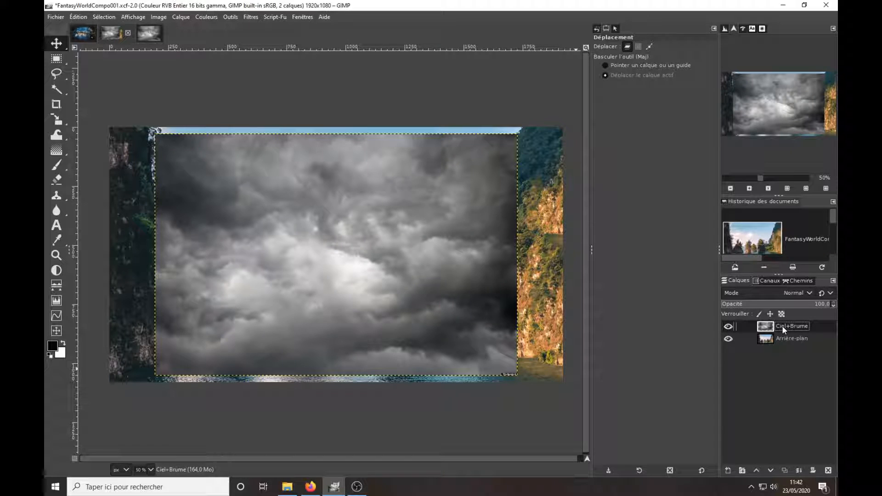
Scale the Ciel+Brume layer to 1964 x 1126 pixels, stretching it slightly beyond the canvas on all sides.
left_click(56, 120)
left_click(225, 189)
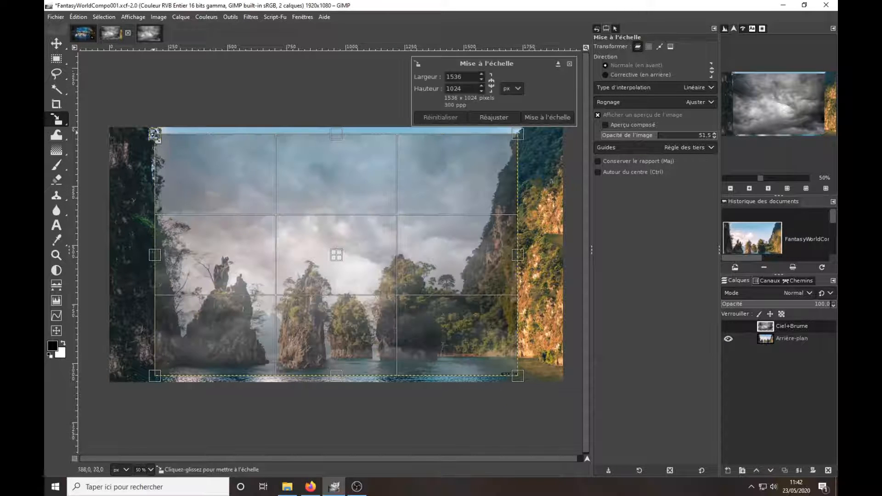
left_click_drag(154, 134, 102, 124)
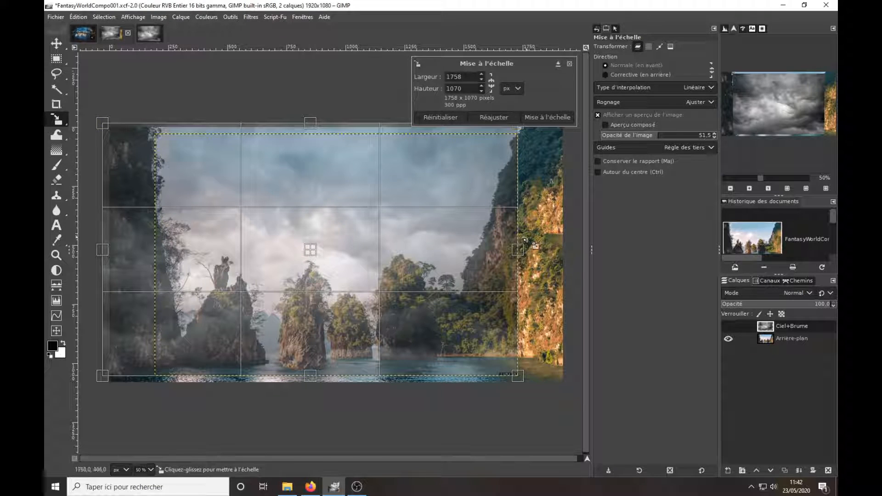
left_click_drag(513, 250, 568, 251)
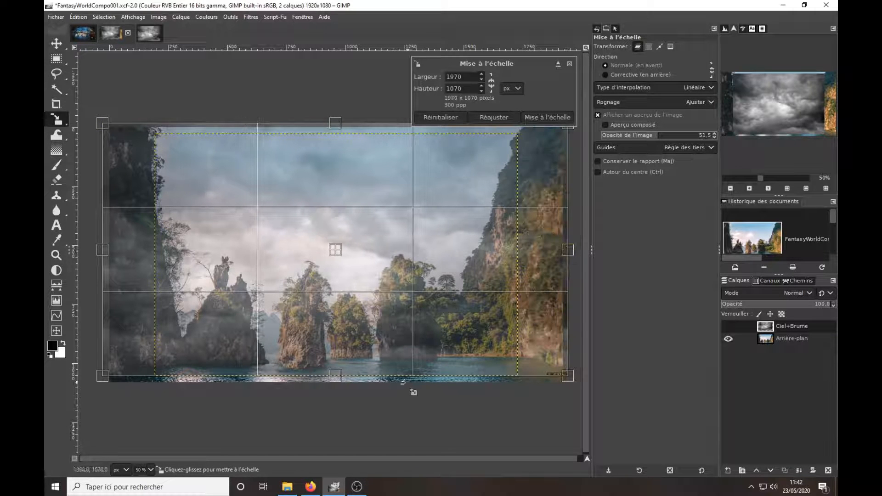
left_click_drag(329, 373, 334, 387)
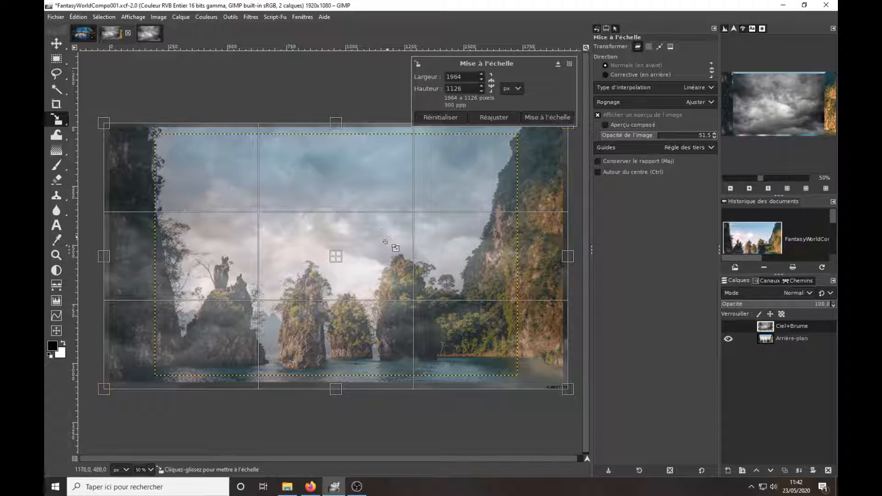
left_click(548, 118)
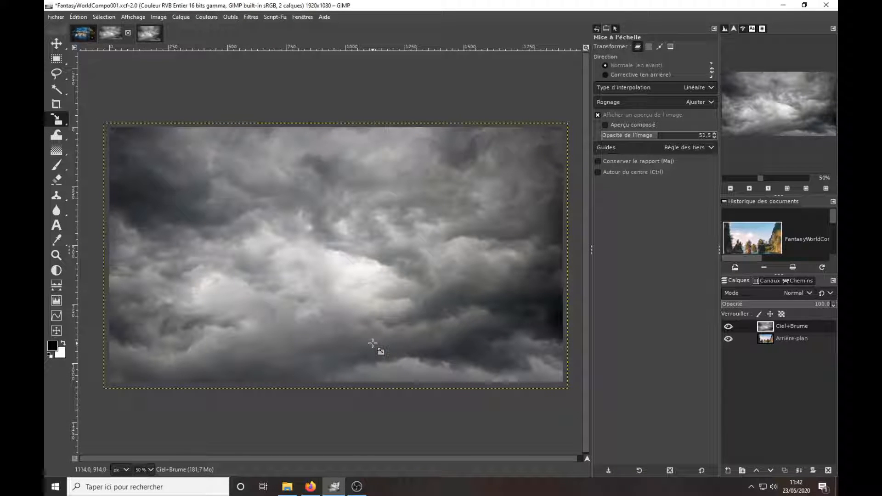
Add a white, full-opacity layer mask to the Ciel+Brume layer.
right_click(770, 331)
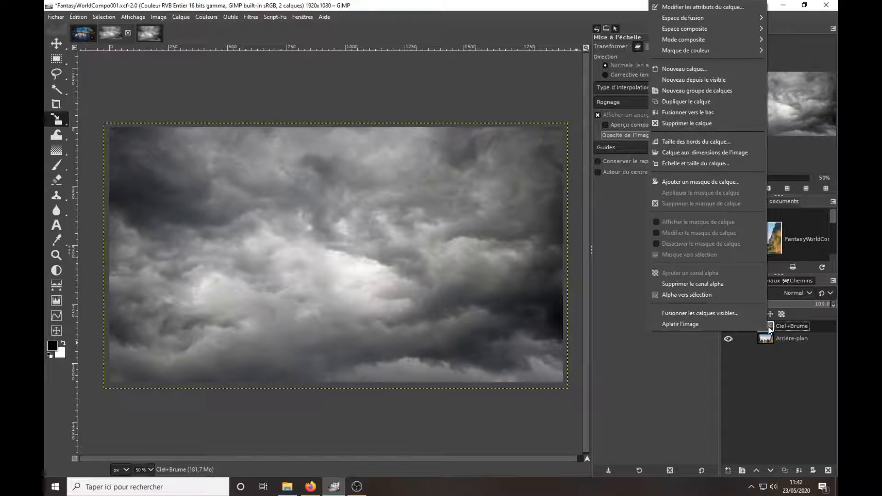
left_click(707, 182)
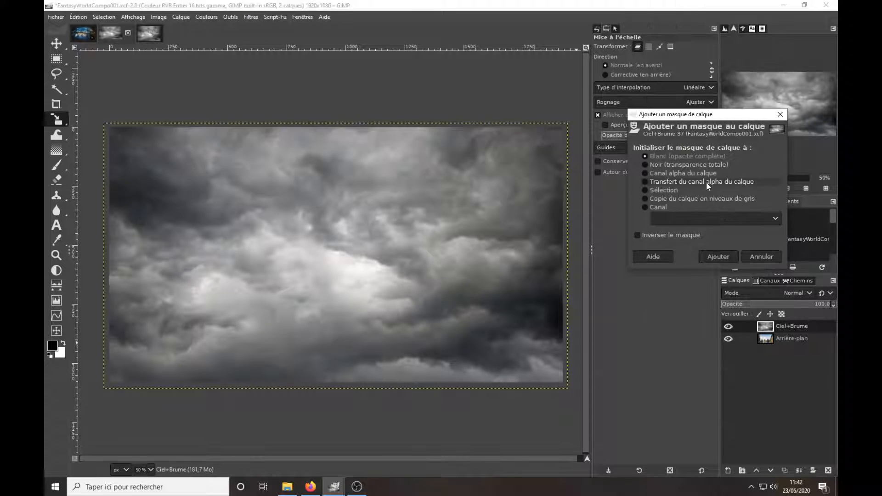
left_click(729, 256)
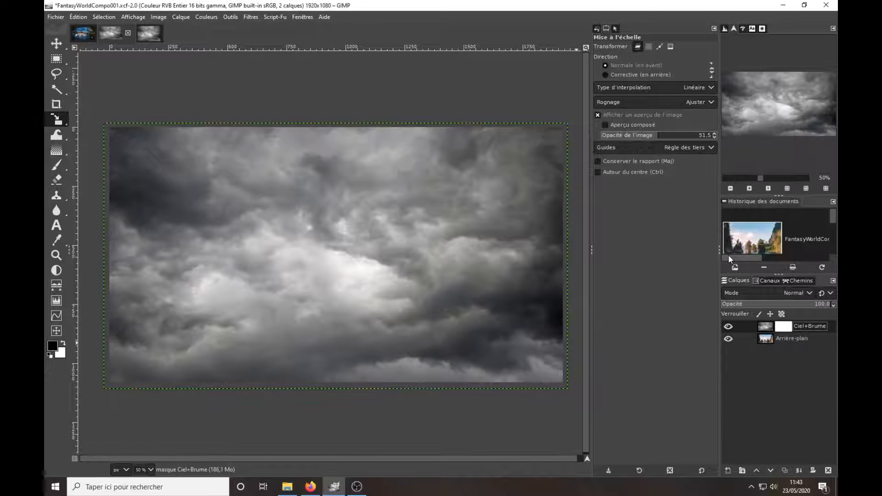
Paint black on the Ciel+Brume mask with a brush of hardness 10 to partly reveal the shoreline and rock bases along the water.
left_click(56, 166)
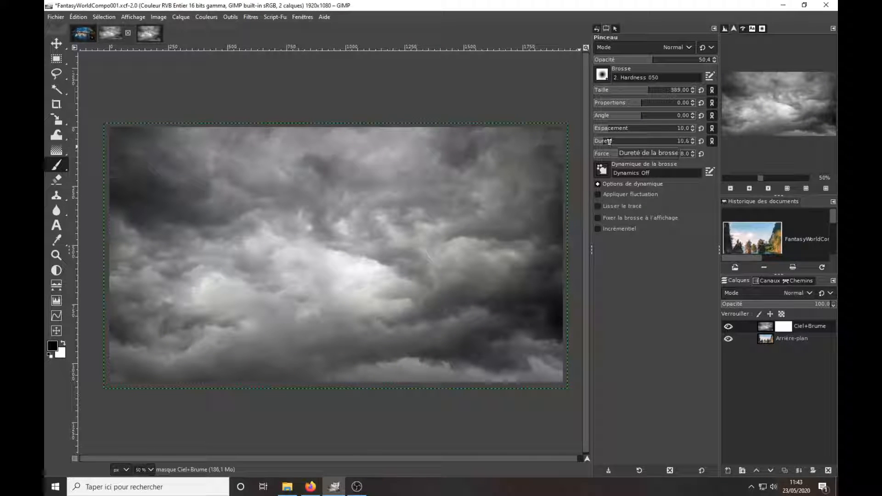
left_click_drag(610, 141, 605, 145)
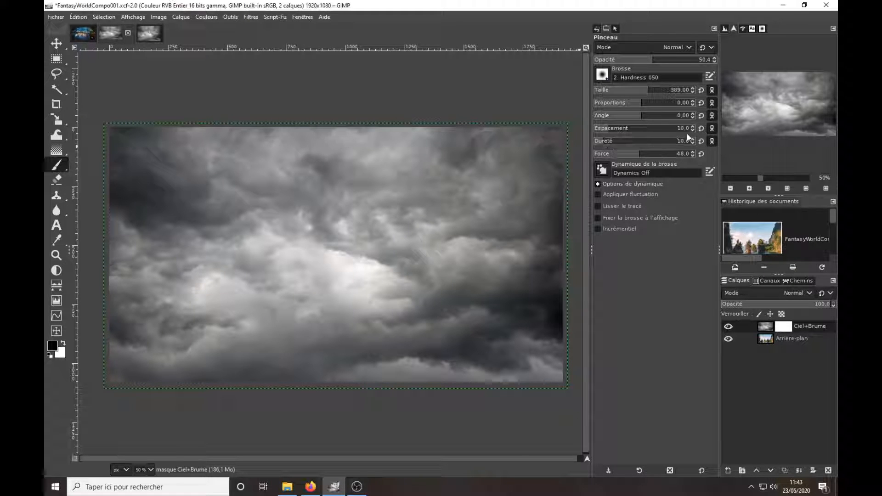
mouse_move(509, 355)
left_mouse_down()
mouse_move(539, 360)
mouse_move(539, 346)
mouse_move(497, 381)
mouse_move(563, 359)
left_mouse_up()
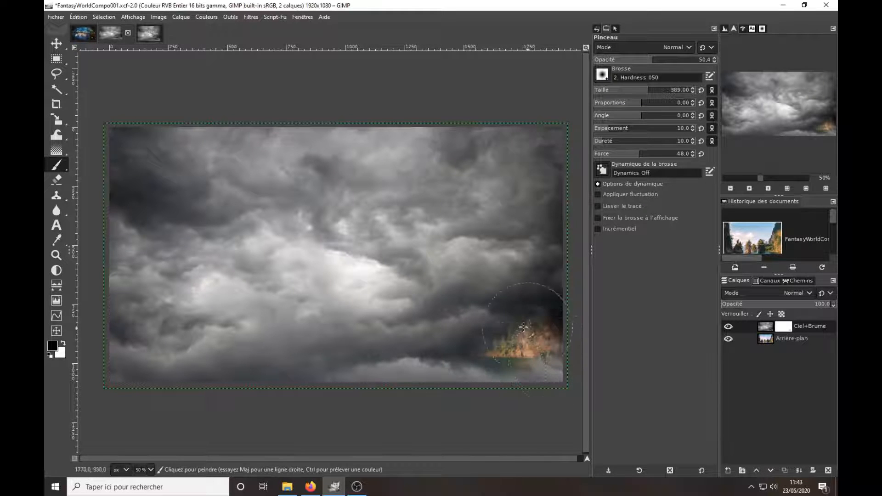
mouse_move(524, 328)
left_mouse_down()
mouse_move(419, 356)
mouse_move(357, 354)
mouse_move(359, 344)
mouse_move(429, 369)
mouse_move(391, 366)
left_mouse_up()
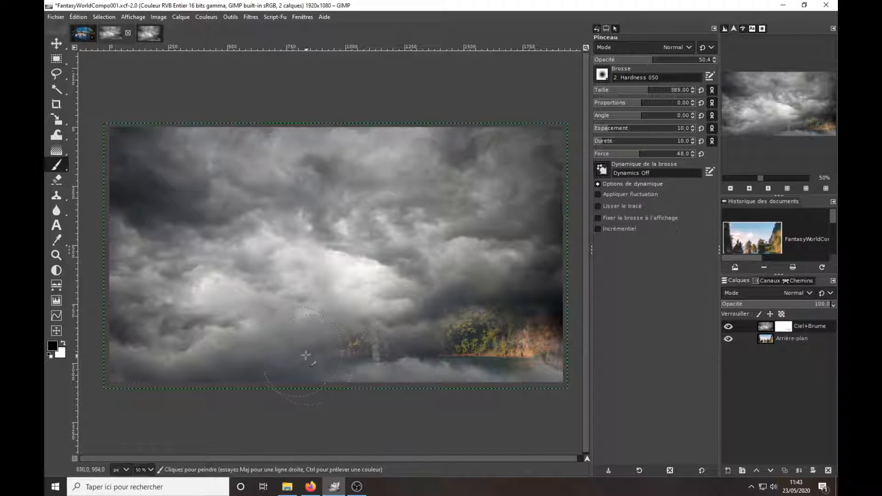
mouse_move(305, 355)
left_mouse_down()
mouse_move(294, 347)
mouse_move(349, 331)
mouse_move(328, 335)
left_mouse_up()
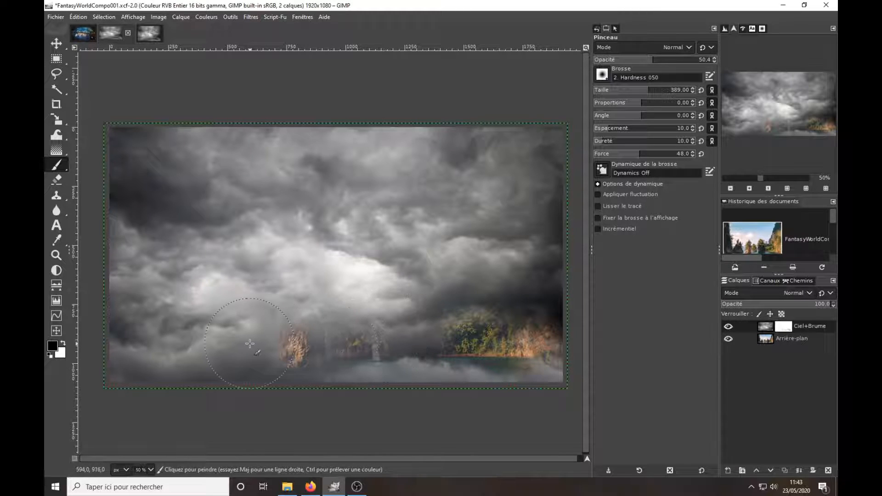
left_click_drag(249, 344, 146, 349)
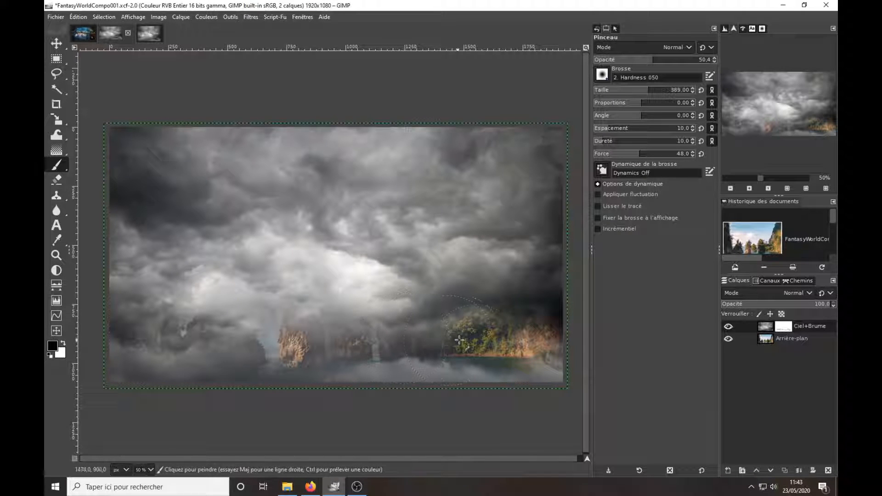
Paint black on the mask higher up to reveal the rock pinnacles and the cliffs on both sides through the mist.
mouse_move(520, 328)
left_mouse_down()
mouse_move(541, 319)
mouse_move(540, 290)
mouse_move(516, 302)
mouse_move(551, 266)
mouse_move(544, 230)
mouse_move(342, 328)
mouse_move(305, 317)
mouse_move(312, 295)
mouse_move(248, 337)
mouse_move(219, 319)
mouse_move(221, 350)
mouse_move(122, 292)
mouse_move(159, 317)
left_mouse_up()
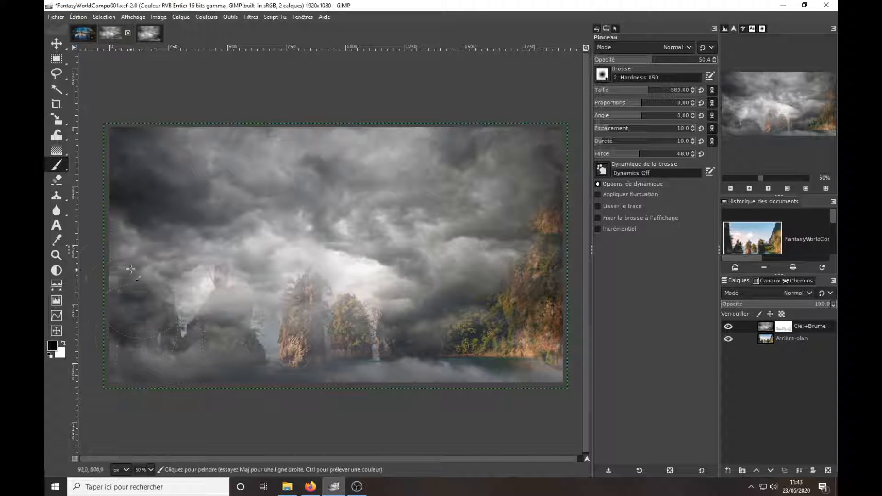
mouse_move(130, 269)
left_mouse_down()
mouse_move(137, 247)
mouse_move(124, 228)
mouse_move(140, 216)
mouse_move(133, 137)
mouse_move(193, 159)
mouse_move(161, 278)
left_mouse_up()
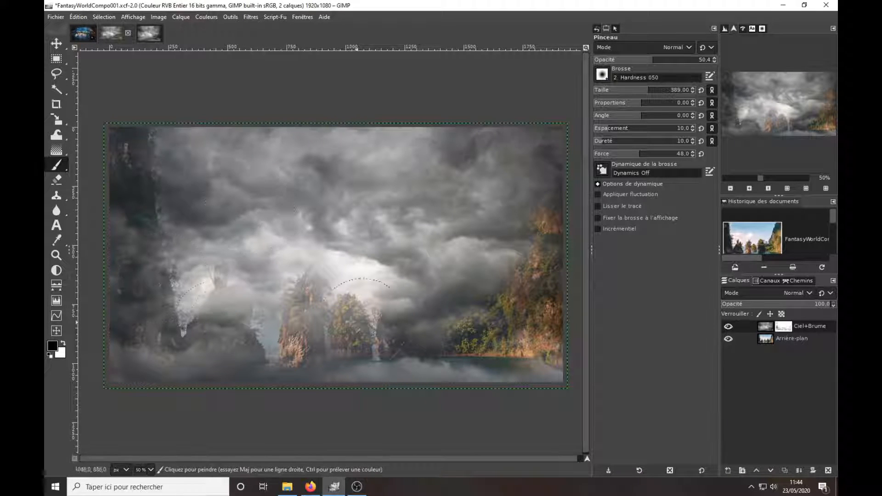
mouse_move(350, 322)
left_mouse_down()
mouse_move(178, 331)
mouse_move(227, 348)
mouse_move(237, 309)
mouse_move(332, 286)
mouse_move(313, 276)
mouse_move(356, 309)
mouse_move(407, 287)
mouse_move(416, 270)
mouse_move(381, 263)
mouse_move(393, 296)
mouse_move(459, 293)
mouse_move(485, 305)
mouse_move(487, 266)
mouse_move(515, 246)
mouse_move(517, 189)
left_mouse_up()
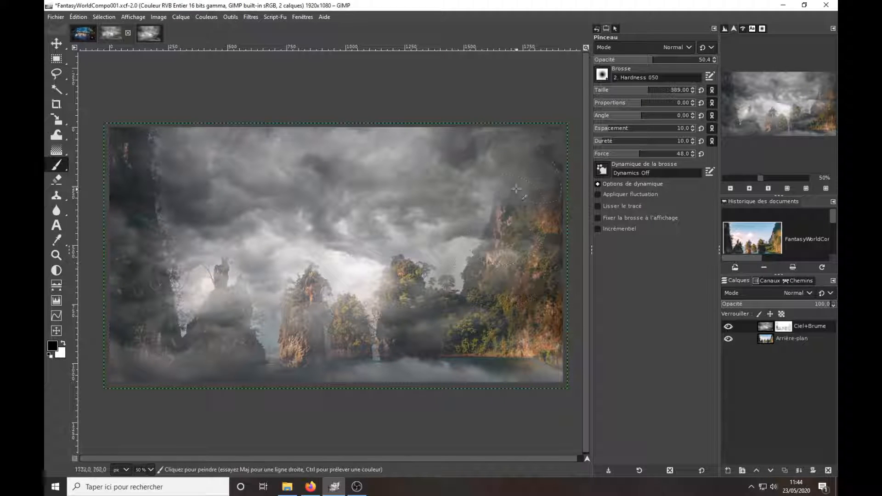
Paint white on the mask to bring mist back over the right cliff, and return the foreground colour to black.
key("x")
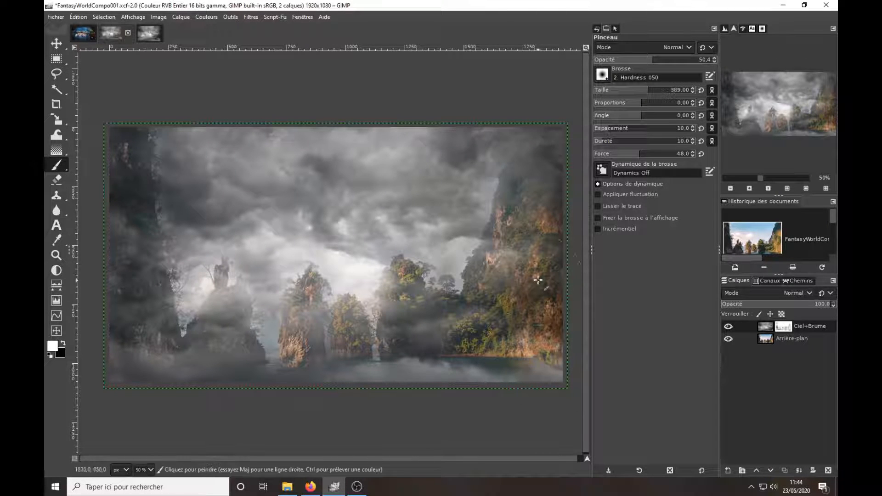
mouse_move(538, 280)
left_mouse_down()
mouse_move(520, 311)
mouse_move(550, 234)
mouse_move(534, 302)
mouse_move(549, 332)
mouse_move(526, 294)
left_mouse_up()
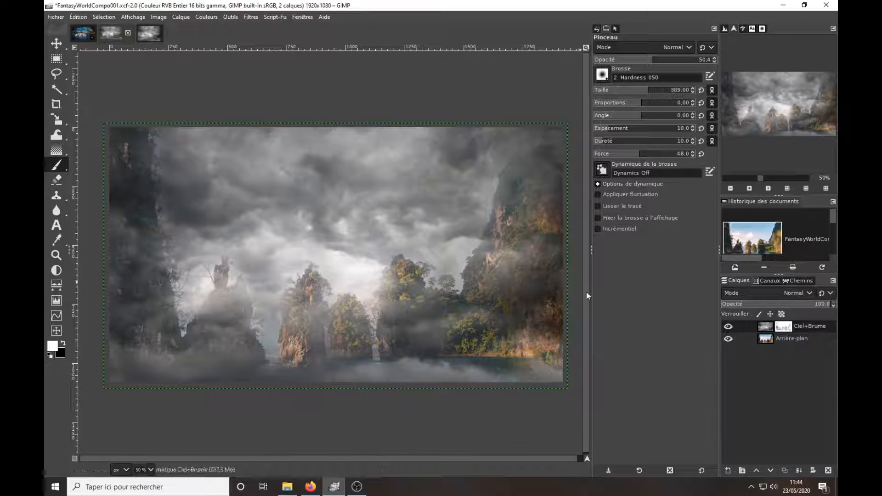
left_click(63, 343)
Thin the clouds in the upper sky by painting black on the mask, with brush opacity lowered to 24 and size 389.
left_click(189, 171)
left_click_drag(650, 59, 622, 59)
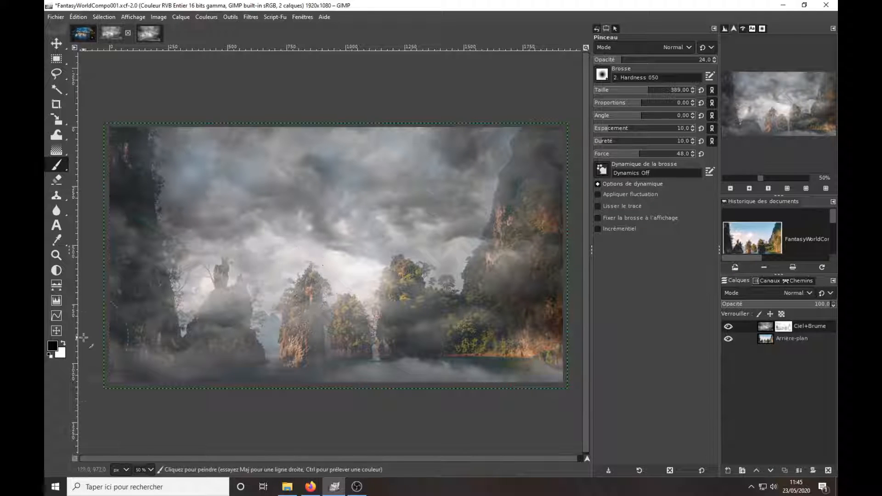
left_click(63, 343)
left_click_drag(647, 91, 633, 91)
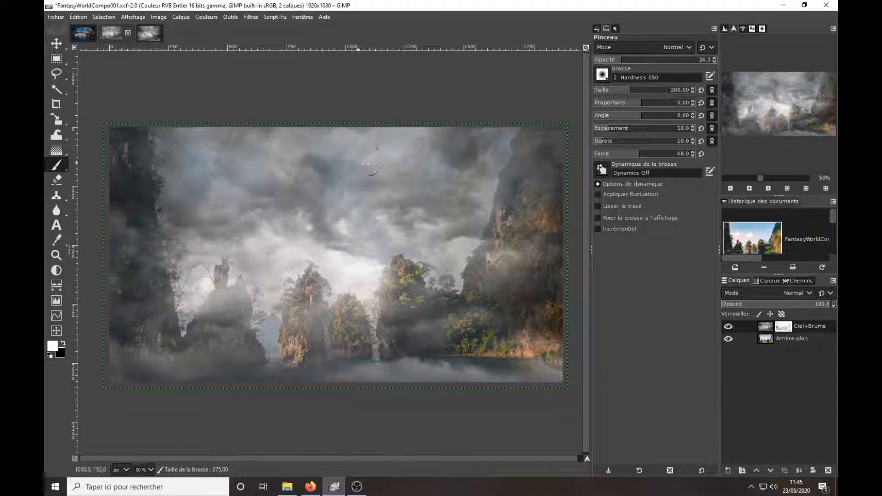
key("x")
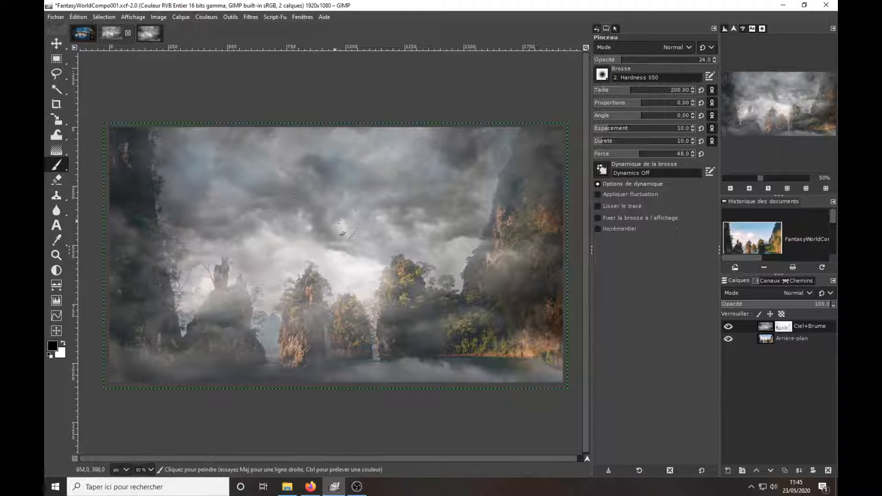
left_click(648, 89)
left_click_drag(427, 193, 449, 213)
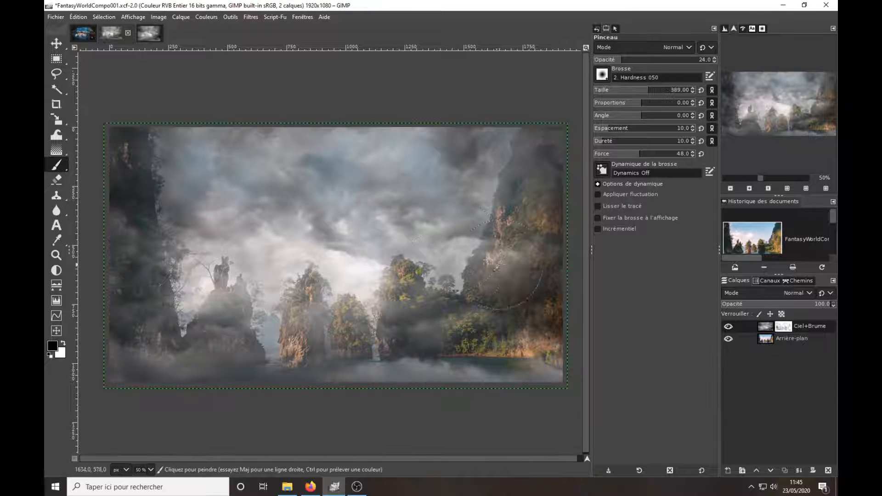
Close the CielOrageux002 image and toggle the Ciel+Brume layer's visibility to compare the composition with and without it.
left_click(153, 35)
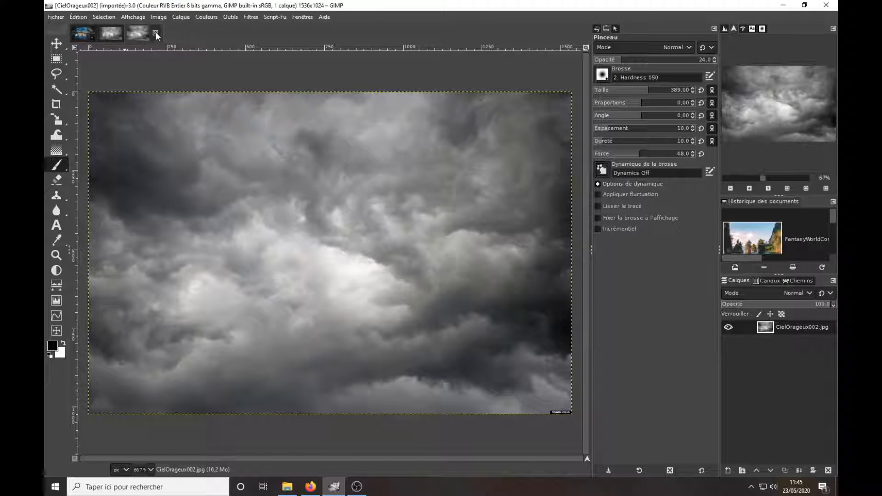
left_click(155, 32)
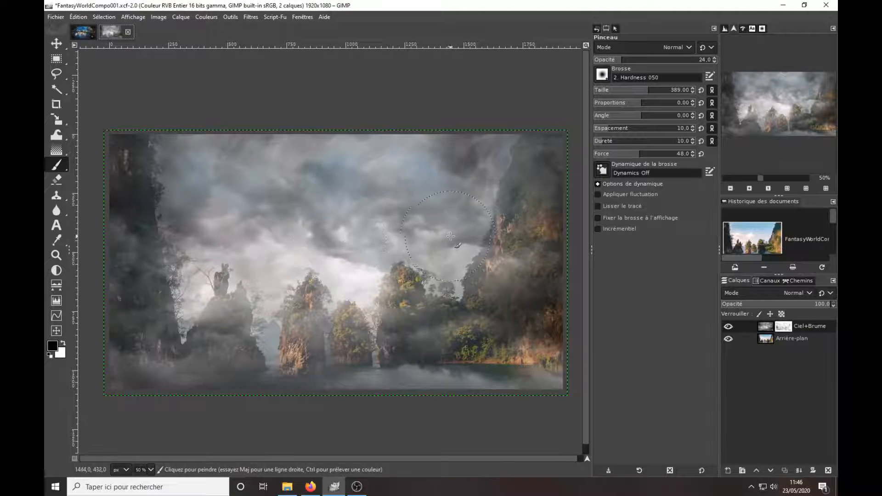
left_click(729, 326)
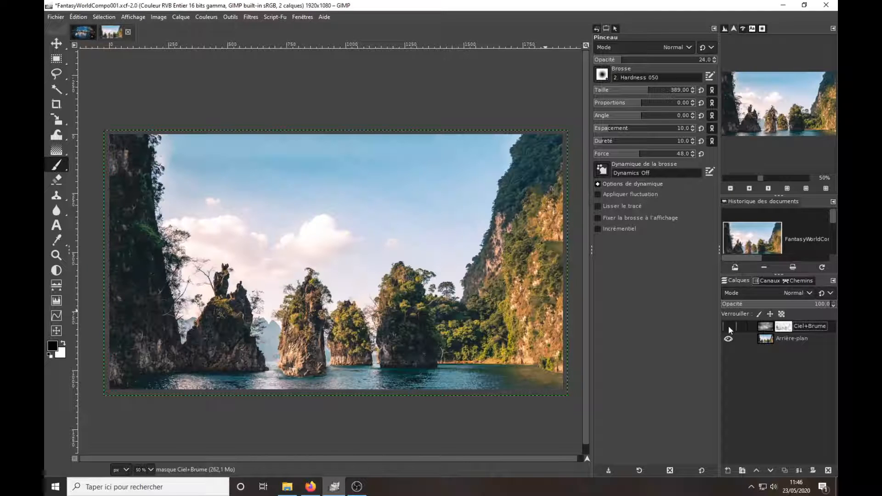
left_click(729, 326)
left_click(729, 327)
left_click(729, 327)
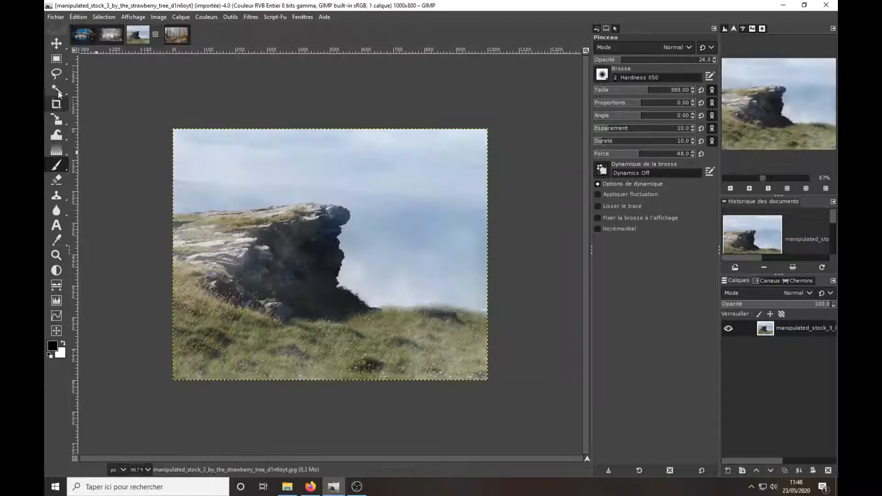
Trace the rock's right edge and upper contour in the manipulated_stock_3 image with the Intelligent Scissors, ending just beyond the left image border.
left_click(56, 74)
left_click(57, 89)
right_click(56, 74)
left_click(115, 90)
left_click(374, 308)
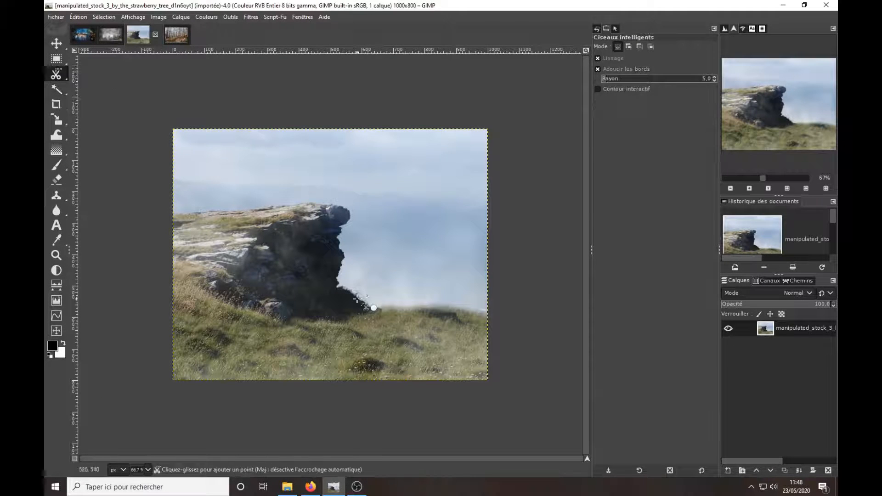
left_click(357, 298)
left_click(344, 287)
left_click(339, 286)
left_click(335, 276)
left_click(335, 203)
left_click(271, 205)
left_click(192, 215)
left_click(166, 214)
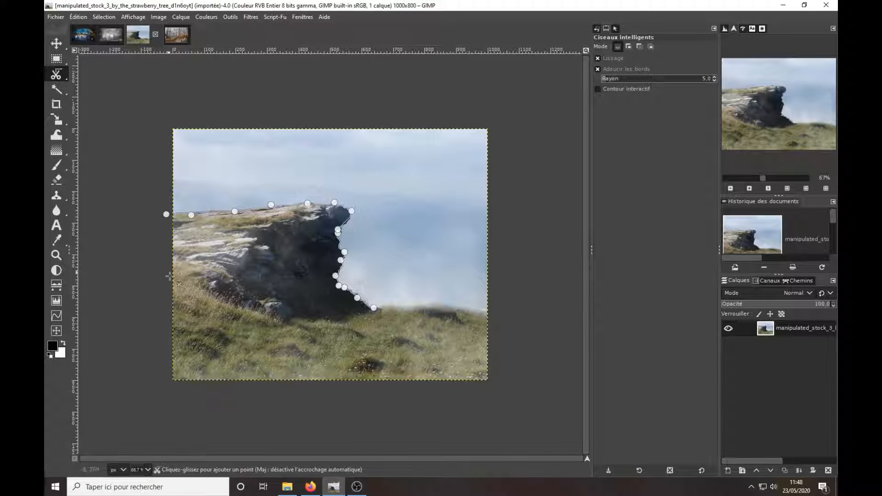
Close the scissors outline along the rock's lower edge above the grass and convert it into a selection.
left_click(167, 268)
left_click(219, 268)
left_click(254, 294)
left_click(323, 319)
left_click(373, 307)
key("Return")
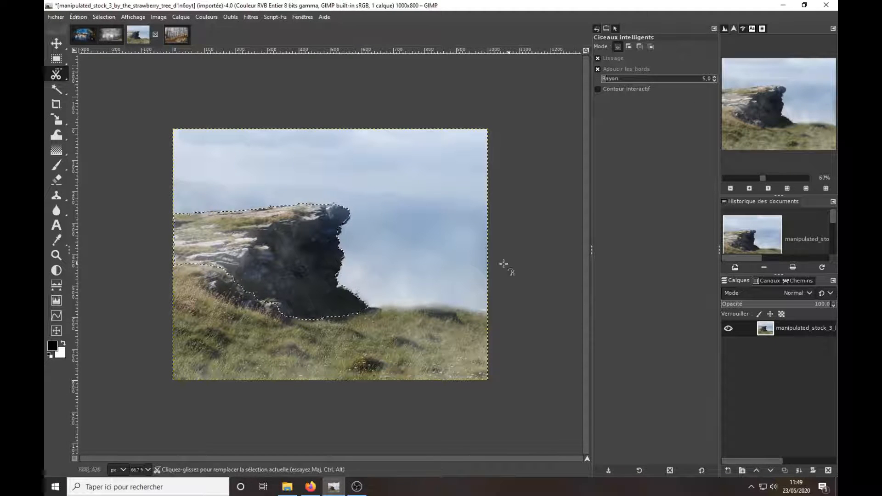
Copy the selected rock into the FantasyWorldCompo001 image as a new layer.
left_click(86, 16)
left_click(90, 80)
left_click(133, 35)
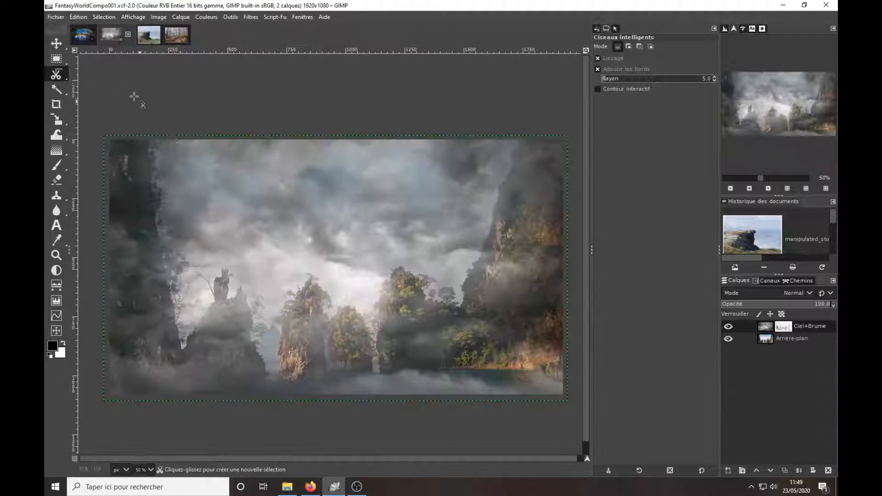
left_click(78, 17)
mouse_move(115, 145)
left_click(282, 146)
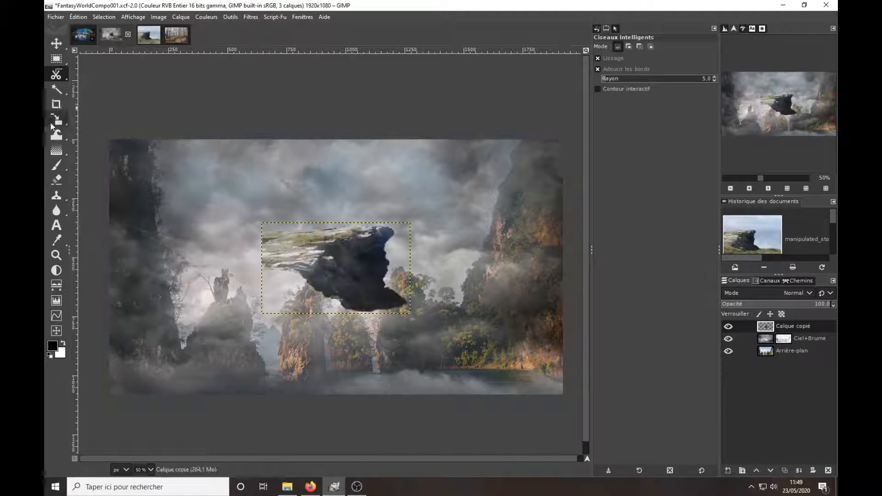
Flip the pasted rock layer horizontally.
mouse_move(56, 119)
left_click(101, 179)
left_click(330, 258)
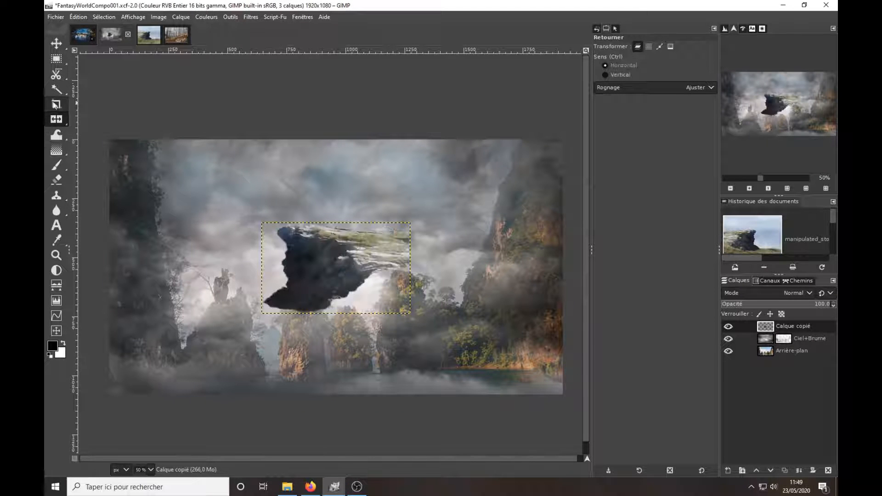
With Unified Transform, enlarge the rock to about 1.9 by 2.3 times, place it in the canvas's lower-right corner and rotate it slightly counterclockwise.
left_click(111, 118)
left_click(370, 285)
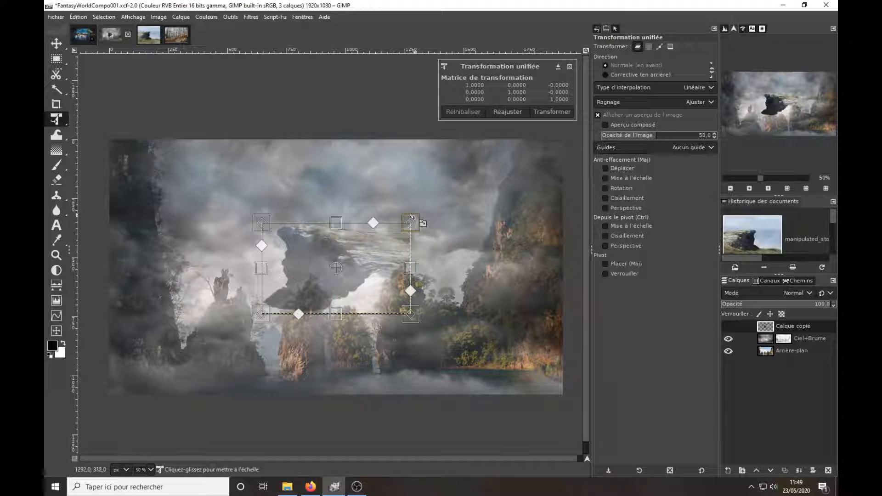
left_click_drag(410, 223, 516, 145)
left_click_drag(262, 313, 244, 345)
left_click_drag(467, 257, 594, 375)
left_click_drag(371, 265, 357, 253)
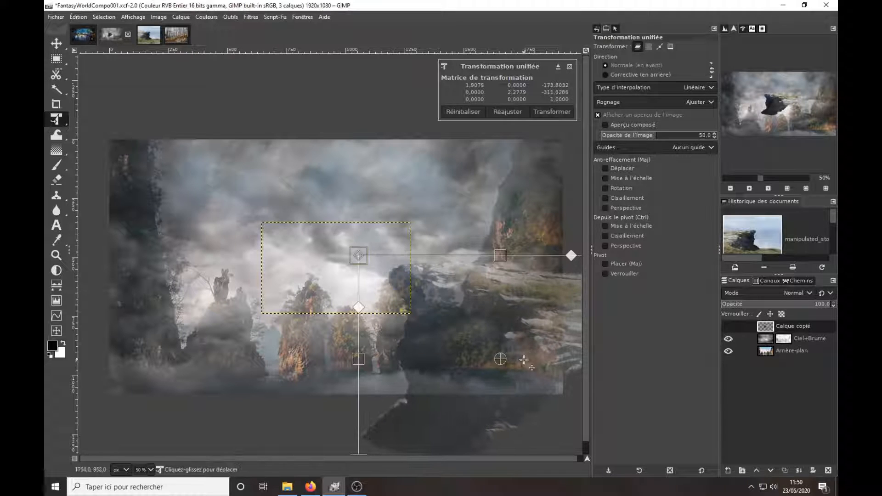
left_click_drag(556, 219, 543, 208)
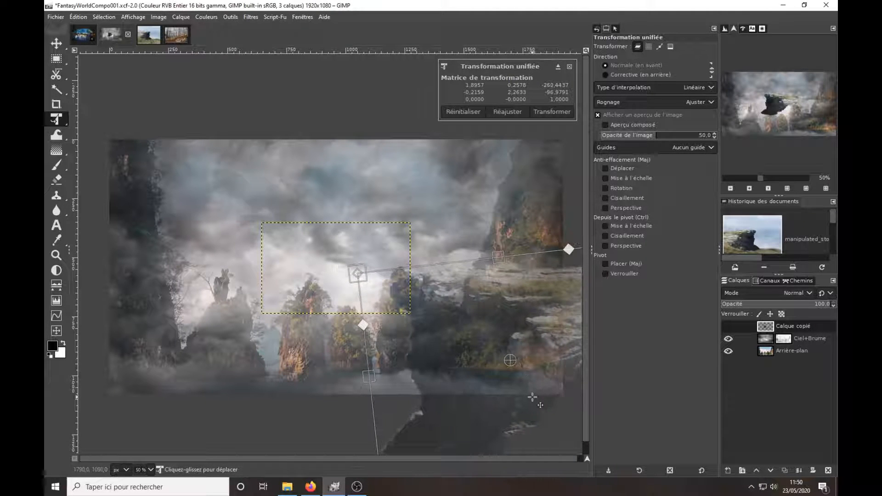
key("Return")
Add a layer mask to the pasted rock layer.
right_click(768, 328)
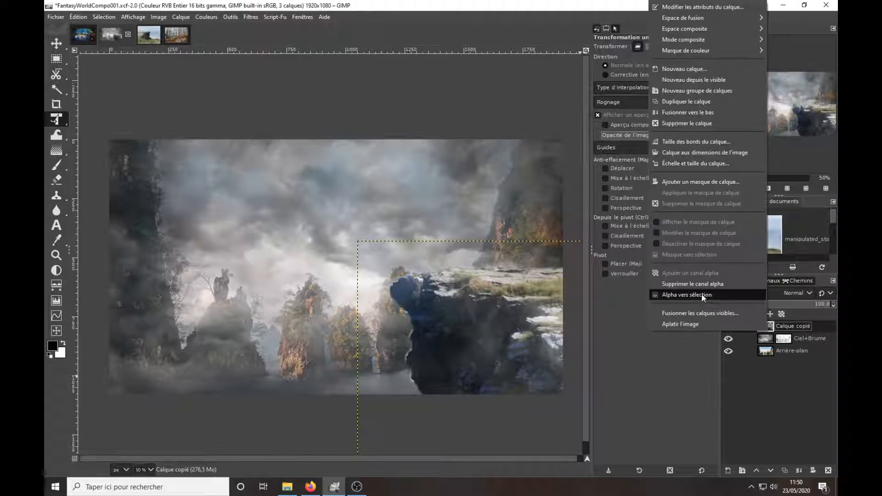
left_click(685, 182)
scroll(417, 329, "up", 3)
left_click(698, 252)
Paint black on the rock layer's mask along its left edge with a size 25 brush at 63.6 opacity, and fit the layer to the image size.
left_click(54, 166)
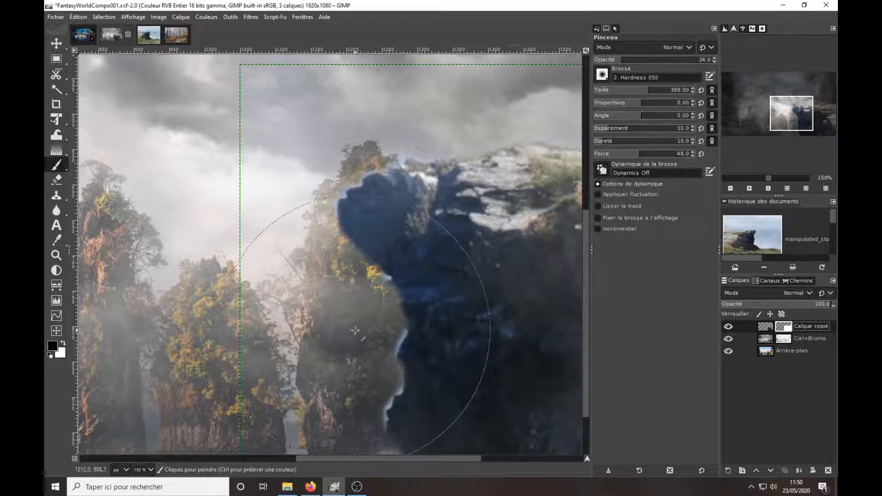
mouse_move(406, 333)
left_mouse_down()
mouse_move(383, 420)
mouse_move(398, 399)
mouse_move(385, 279)
mouse_move(339, 198)
mouse_move(361, 181)
mouse_move(395, 182)
left_mouse_up()
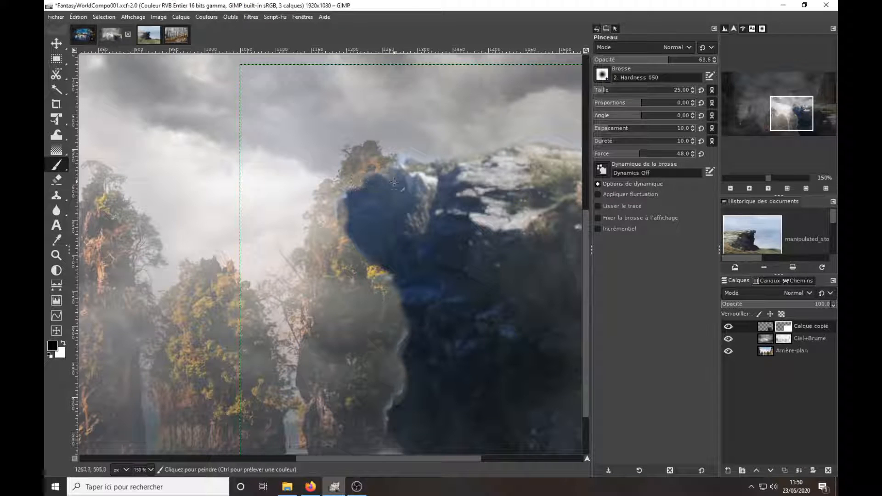
scroll(397, 354, "up", 2, "ctrl")
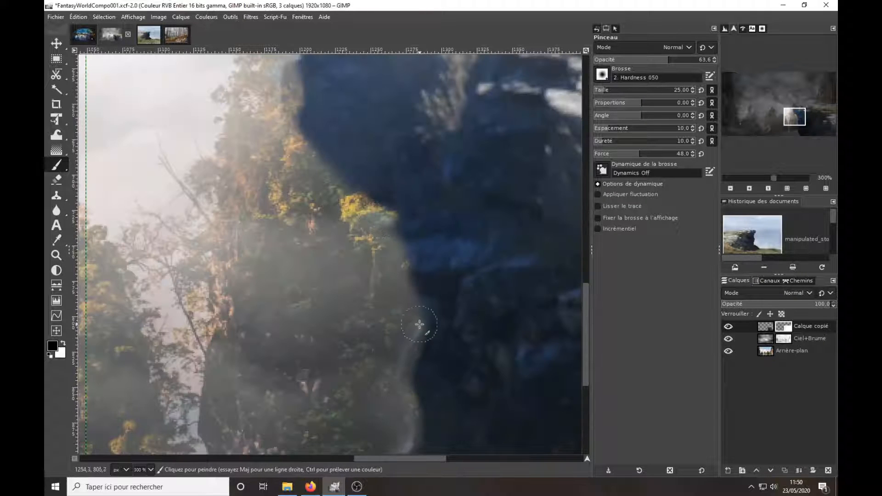
left_click_drag(451, 407, 418, 286)
mouse_move(379, 294)
left_mouse_down()
mouse_move(364, 336)
mouse_move(381, 290)
left_mouse_up()
mouse_move(554, 367)
left_mouse_down()
mouse_move(478, 364)
mouse_move(276, 136)
left_mouse_up()
scroll(392, 240, "down", 4, "ctrl")
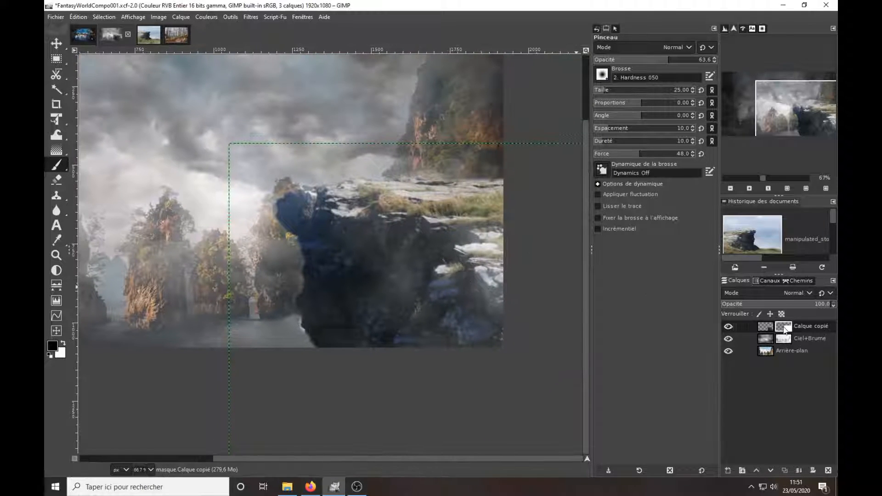
right_click(784, 330)
left_click(697, 148)
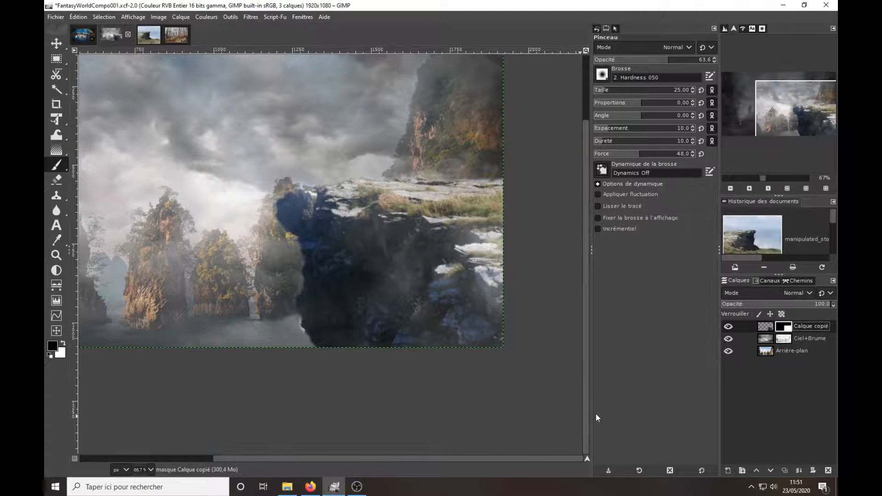
In the Branche003 image, trace the upper edge of the fallen mossy trunk with the Free Select tool.
left_click(177, 35)
left_click_drag(57, 75, 99, 74)
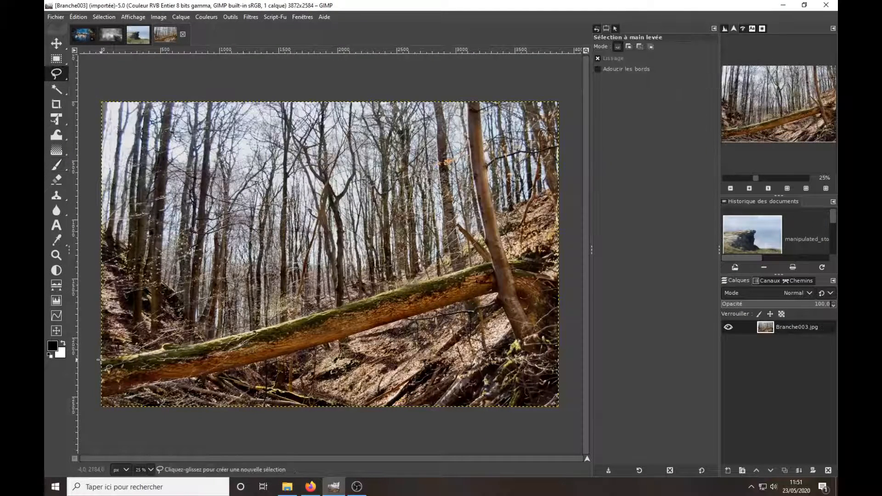
scroll(156, 348, "up", 4, "ctrl")
left_click(105, 367)
left_click(149, 361)
left_click(171, 354)
left_click(188, 332)
left_click(221, 327)
left_click(249, 337)
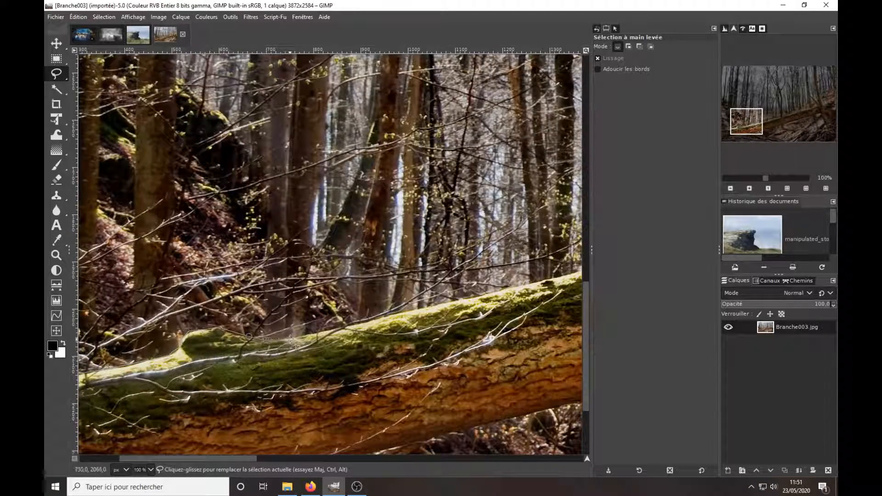
scroll(289, 335, "right", 15)
scroll(282, 285, "up", 3)
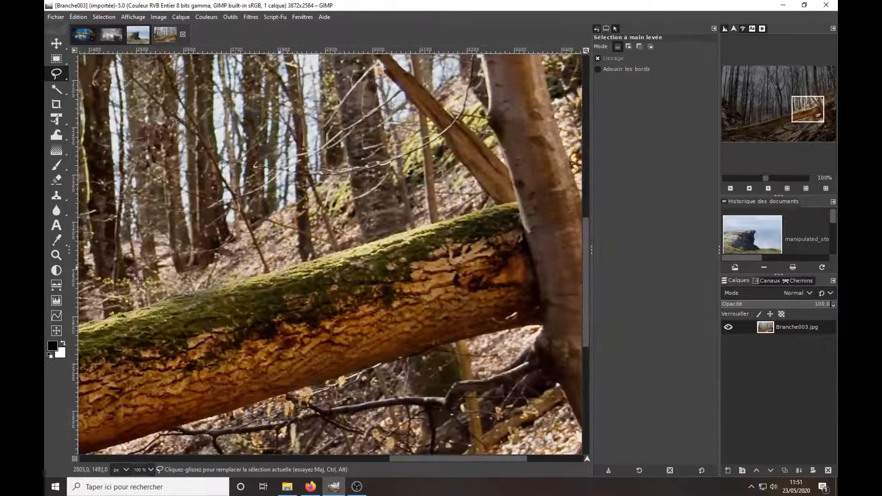
Continue the free selection around the trunk's end at the standing tree and back along its lower edge, closing it at the starting point.
left_click(520, 207)
left_click(550, 328)
scroll(276, 299, "left", 4)
scroll(276, 299, "down", 3)
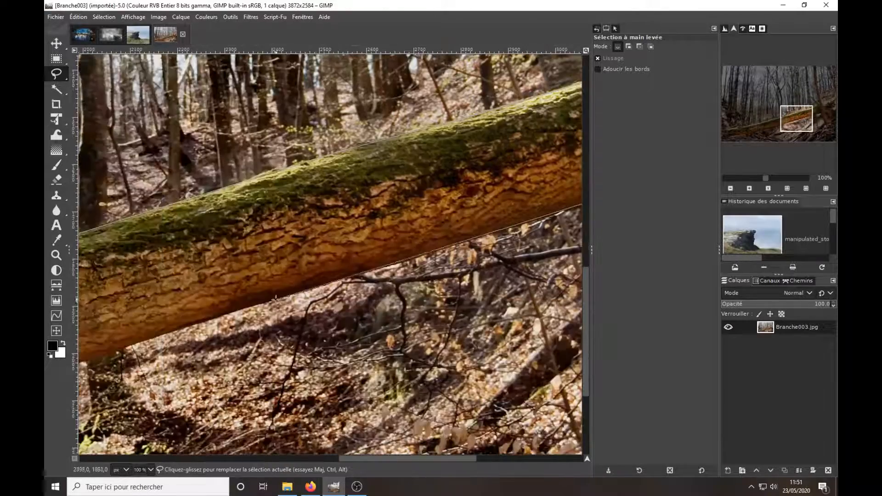
scroll(276, 299, "left", 5)
scroll(275, 299, "down", 2)
left_click(219, 314)
scroll(118, 343, "left", 15)
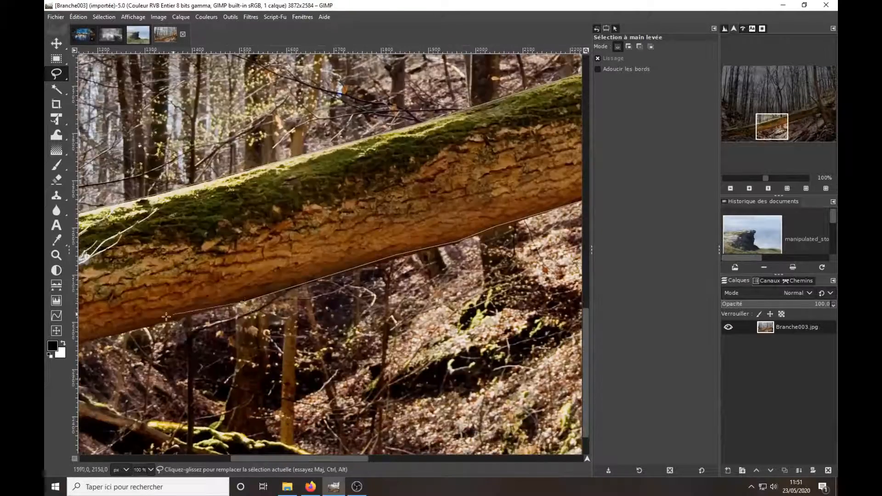
scroll(138, 349, "down", 4)
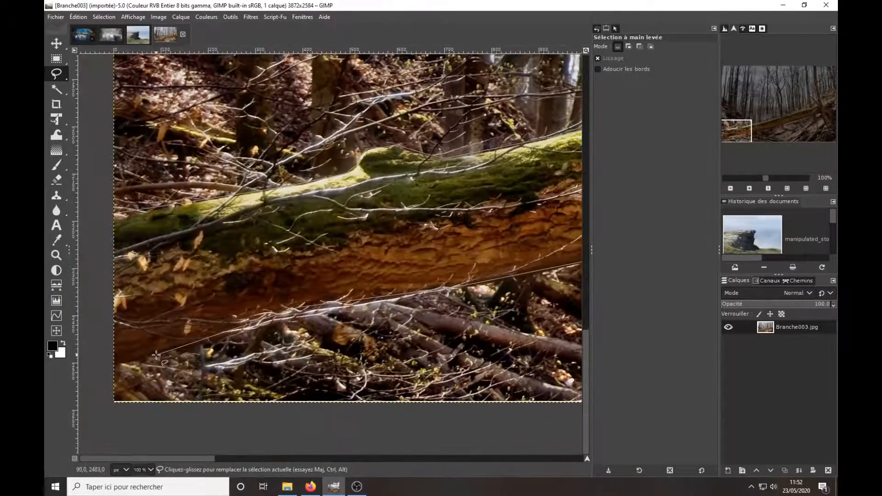
left_click(114, 363)
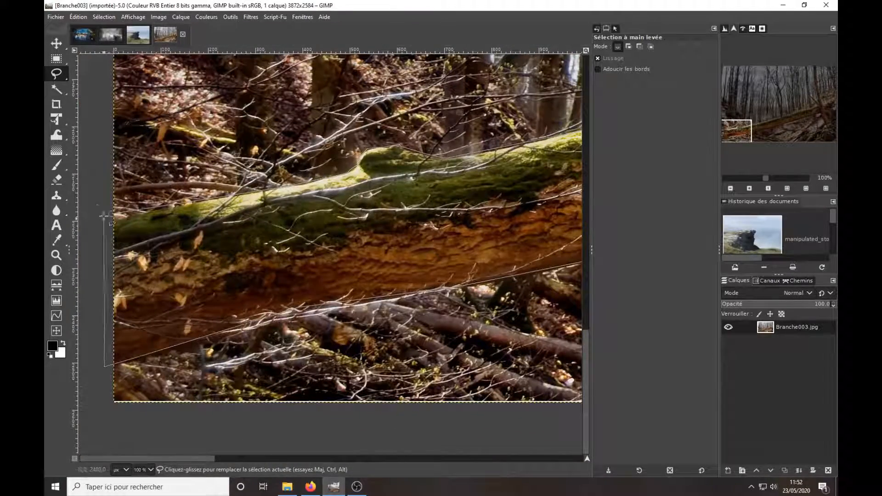
double_click(114, 214)
Copy the selected trunk into the FantasyWorldCompo001 image as a new layer.
left_click(78, 17)
left_click(115, 80)
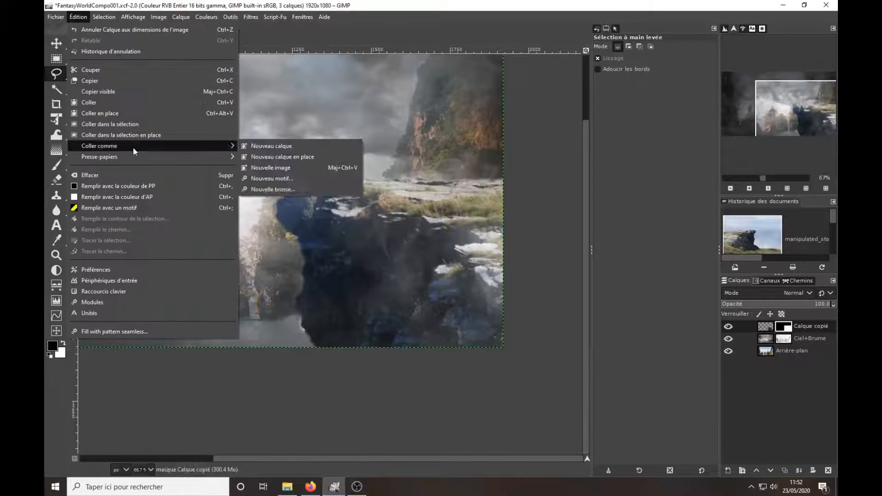
left_click(271, 146)
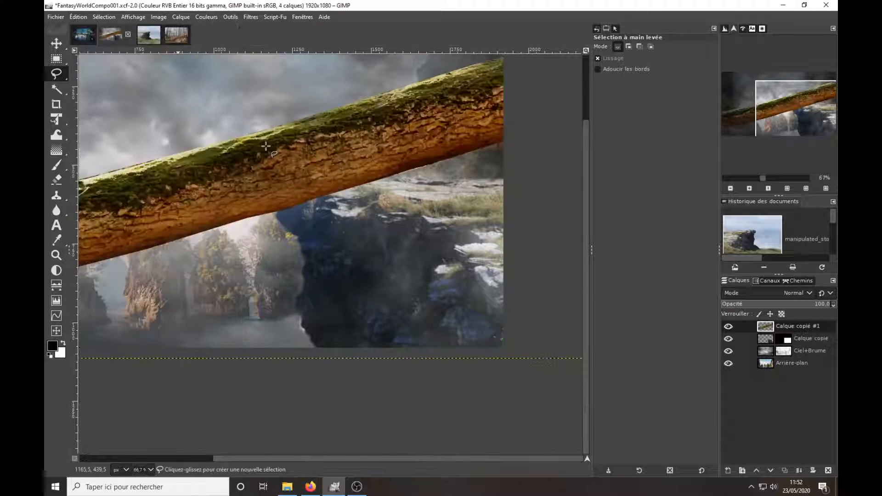
Rename the rock layer as Rocher.
scroll(559, 262, "down", 4)
double_click(815, 339)
type("Roche")
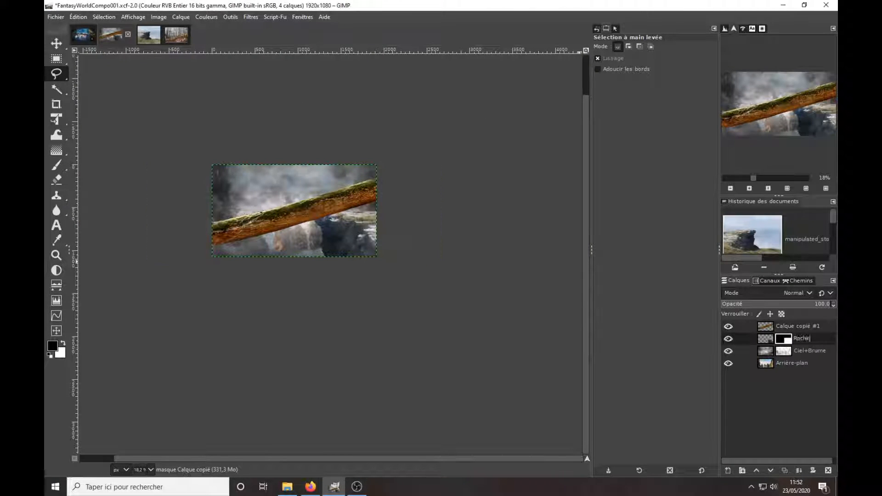
type("r")
key("Return")
key("shift+t")
left_click(224, 169)
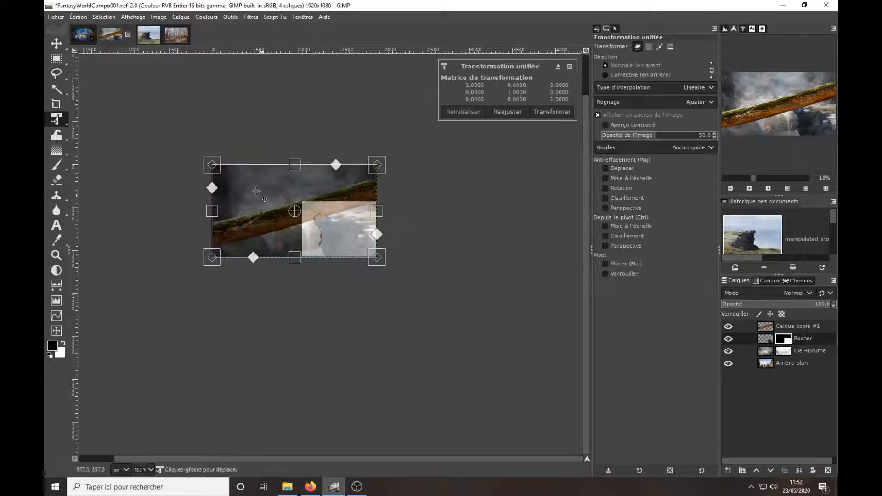
left_click_drag(224, 169, 279, 188)
key("ctrl+z")
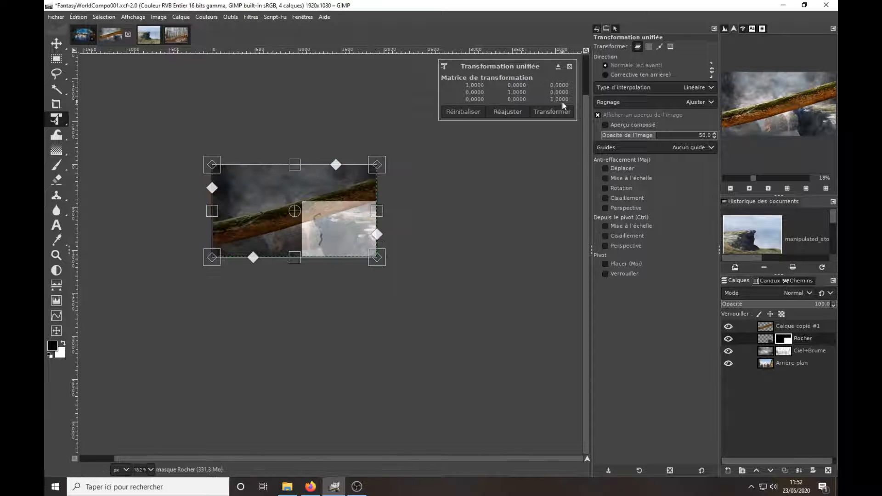
left_click(555, 111)
With Unified Transform, shrink the pasted trunk layer to about 0.46 by 0.33 times, rotate it clockwise and shift it toward the canvas's left edge.
left_click(796, 326)
left_click(257, 193)
left_click_drag(140, 153, 302, 240)
left_click(463, 112)
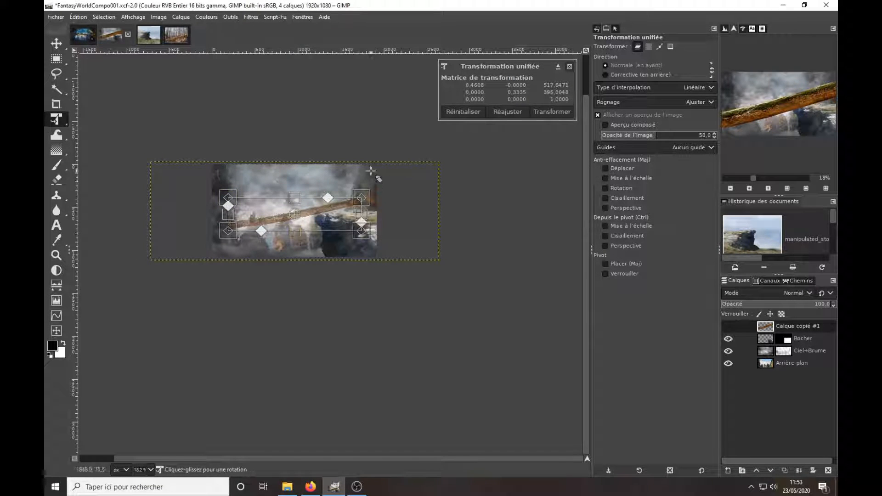
left_click_drag(371, 171, 379, 190)
left_click_drag(294, 202, 278, 201)
left_click(787, 188)
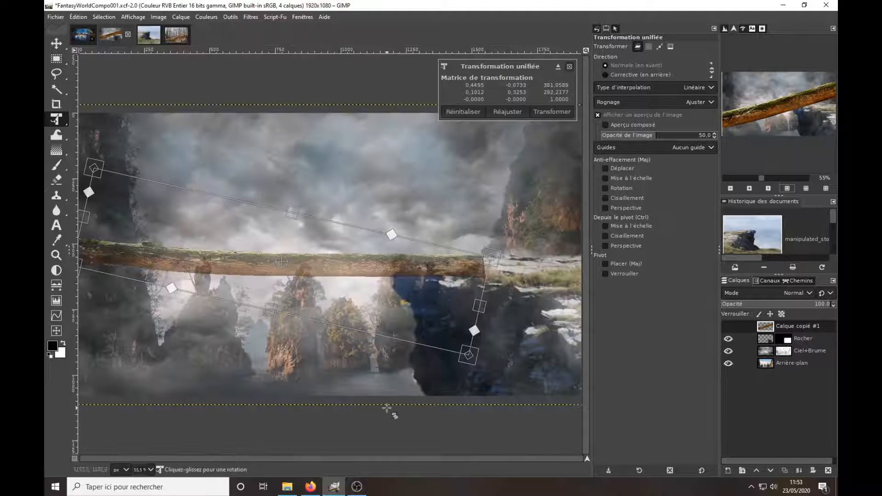
Shrink the trunk slightly and rotate it a little further clockwise to reach the rock, apply the transform and place its layer below Rocher.
scroll(352, 378, "down", 1)
left_click_drag(93, 279, 97, 274)
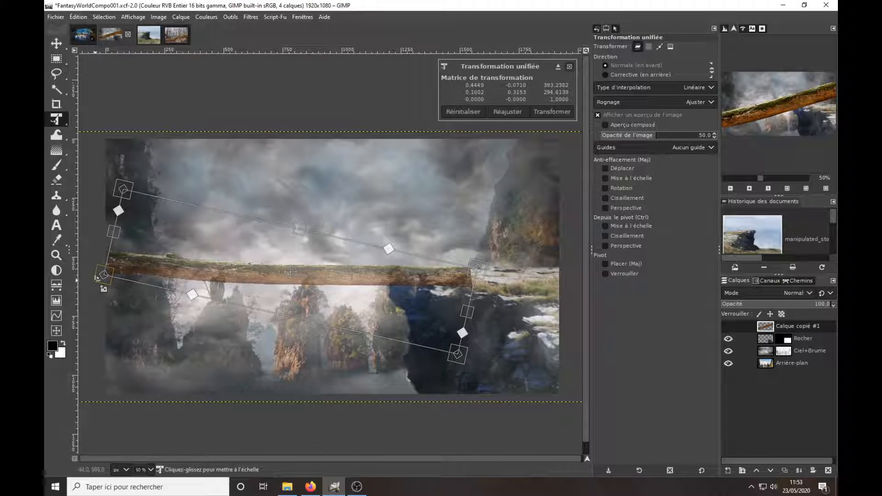
left_click_drag(208, 189, 216, 187)
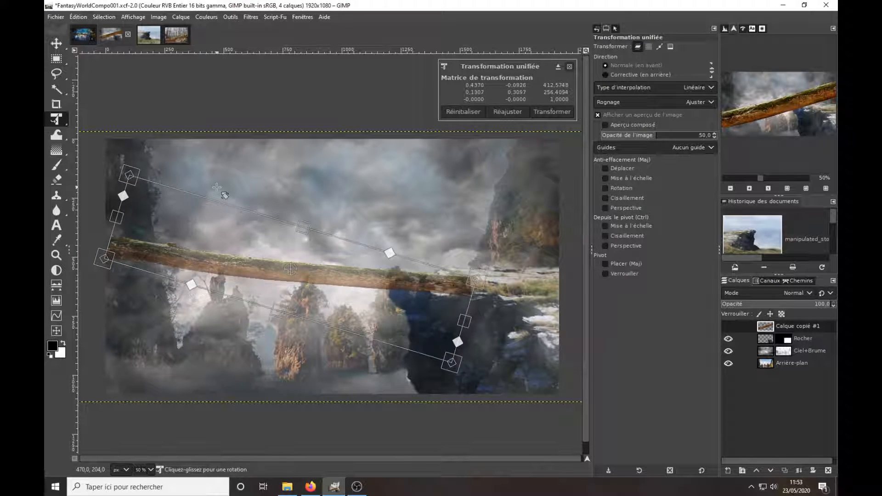
left_click(552, 112)
left_click_drag(807, 344, 806, 342)
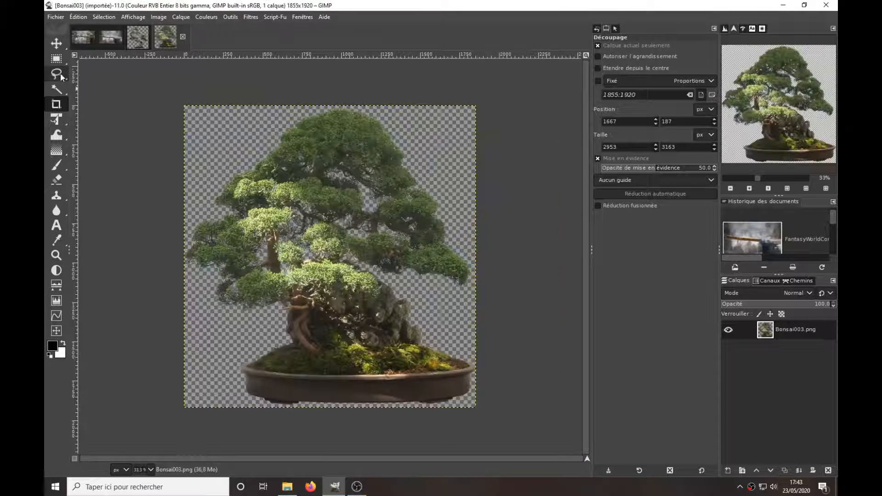
In the Bonsai003 image, select the tree without its pot with a rectangle about 1890 by 1653 px and copy it.
left_click_drag(181, 106, 477, 366)
key("Return")
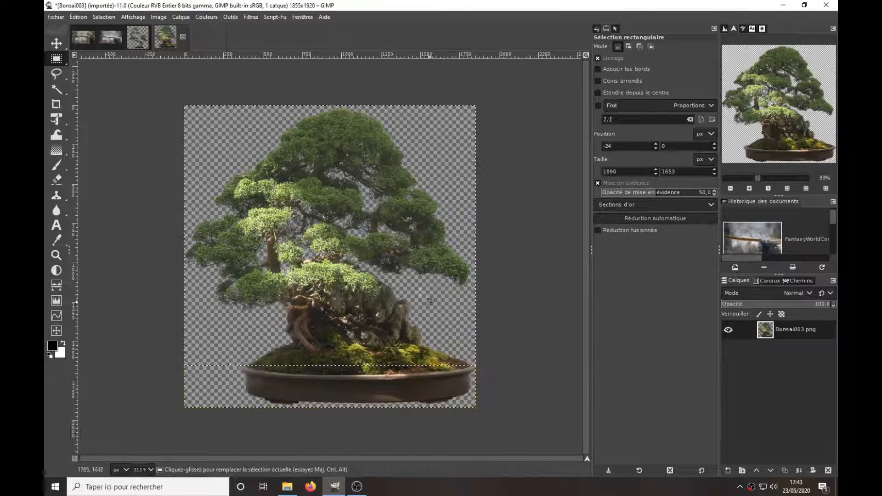
left_click(104, 16)
mouse_move(78, 17)
left_click(90, 81)
Paste the copied bonsai into the FantasyWorldCompo001 image as a new layer.
left_click(81, 37)
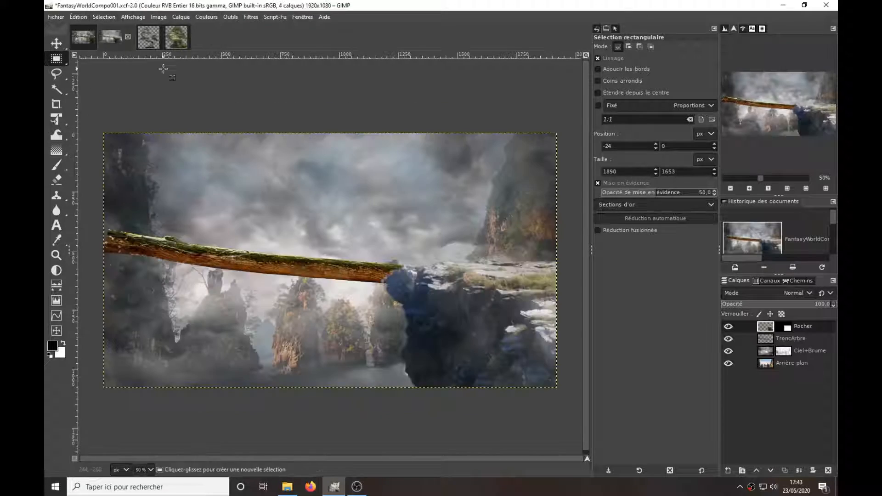
left_click(78, 17)
mouse_move(100, 145)
left_click(258, 145)
With Unified Transform, shrink the bonsai to about 0.39 by 0.41 times and place it on top of the rock cliff.
key("shift+t")
left_click(129, 84)
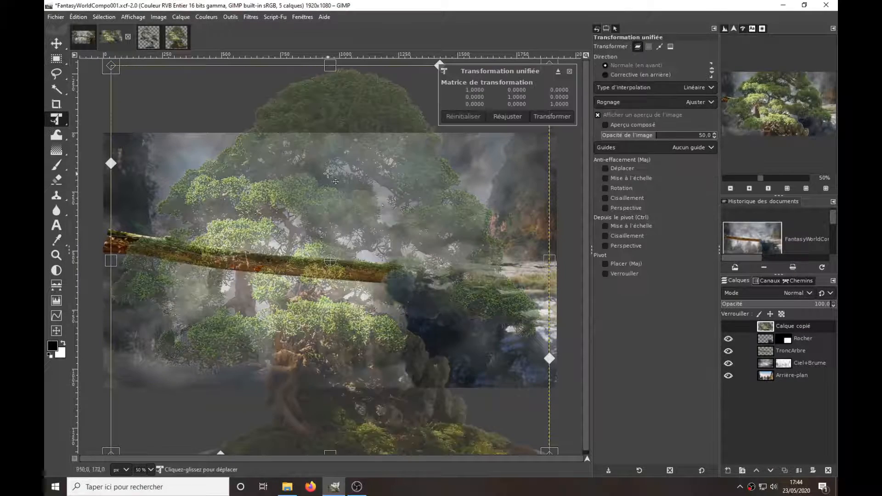
left_click_drag(128, 82, 247, 173)
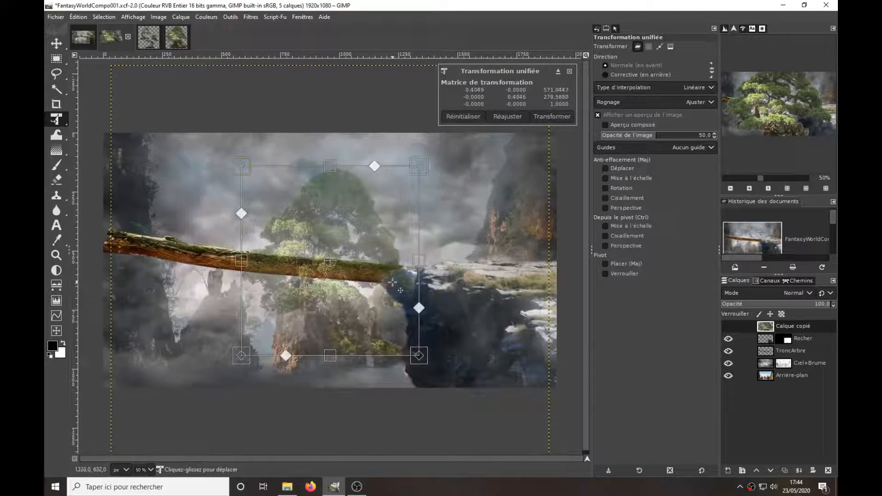
left_click_drag(392, 283, 520, 197)
left_click_drag(368, 81, 384, 111)
left_click_drag(457, 235, 457, 270)
left_click_drag(531, 192, 558, 197)
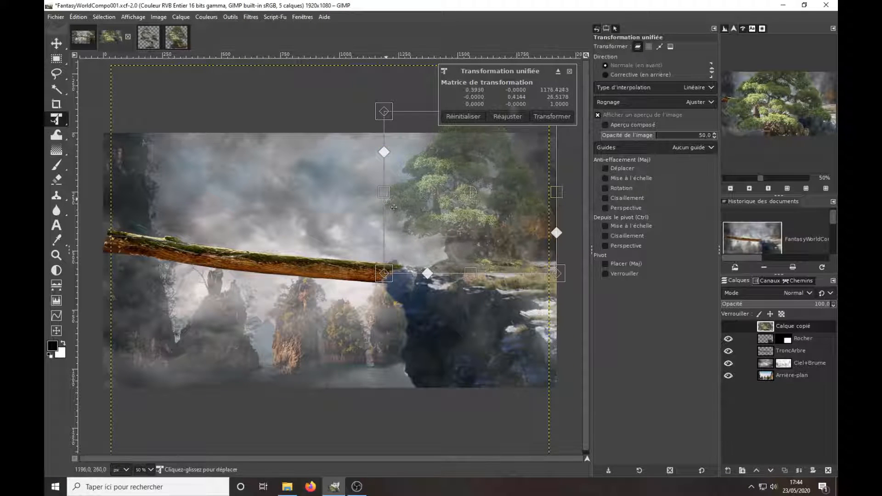
left_click_drag(386, 195, 368, 196)
left_click(551, 116)
Fit the bonsai layer to the image size and add a white layer mask to it.
scroll(508, 258, "up", 2)
right_click(768, 327)
left_click(692, 155)
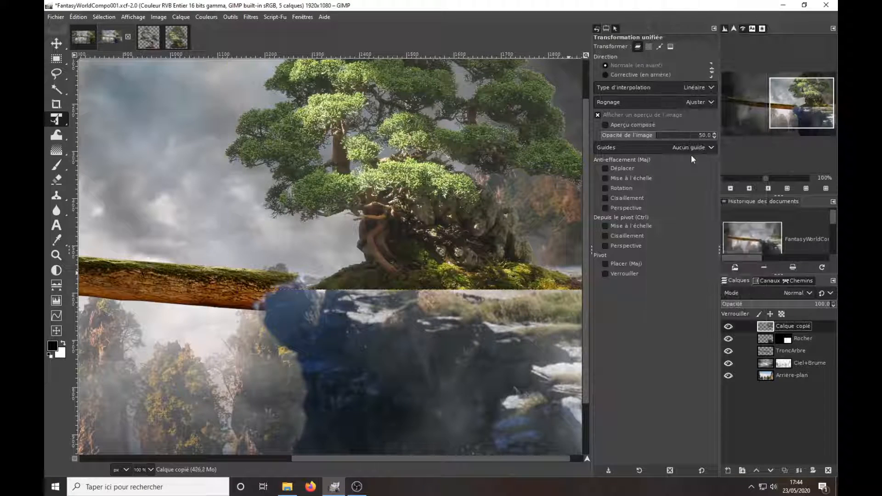
right_click(766, 327)
left_click(699, 183)
left_click(691, 252)
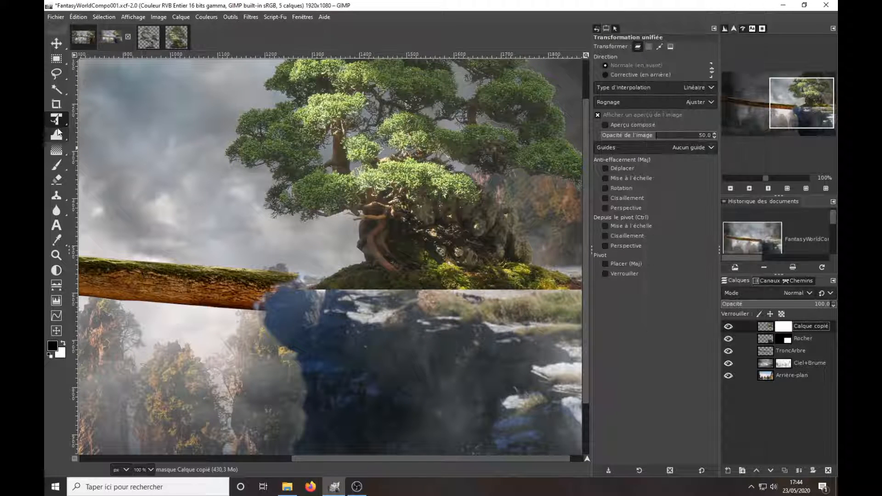
Paint black on the bonsai's mask along its straight lower edge with a size 86 brush at about 50 opacity to blend it into the rock.
left_click(56, 165)
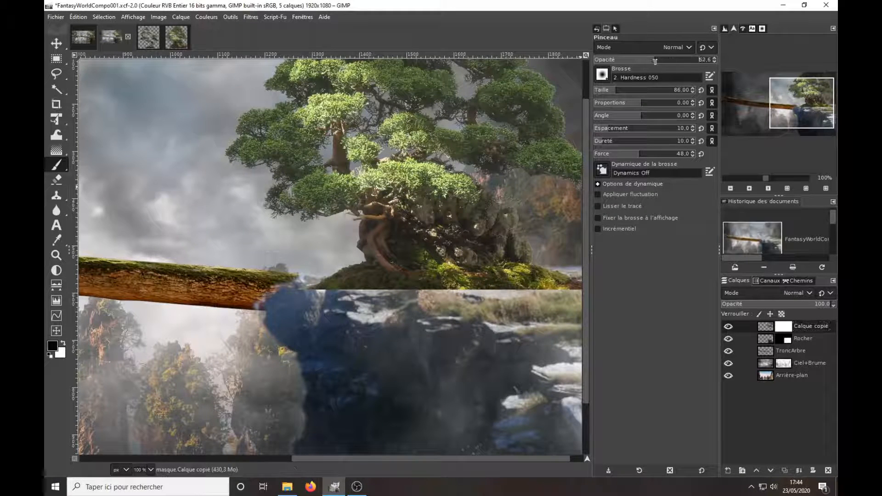
left_click_drag(425, 300, 579, 294)
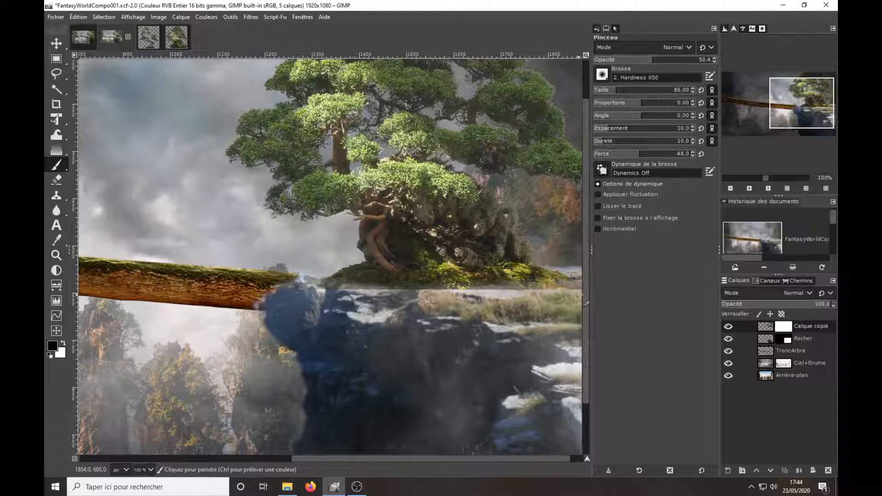
scroll(273, 276, "up", 2)
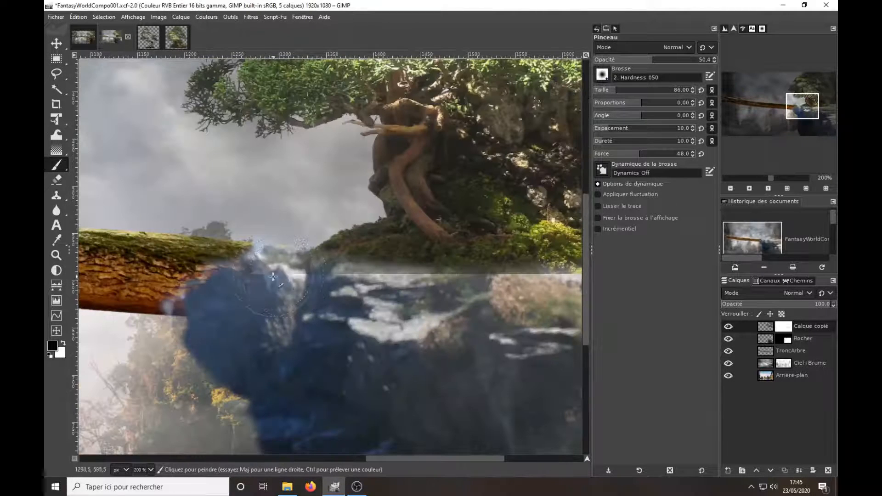
left_click_drag(316, 278, 427, 259)
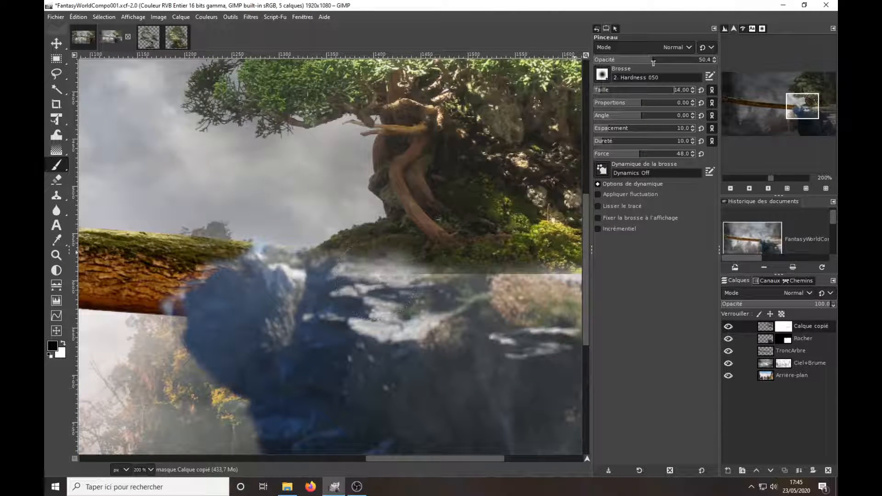
Raise the brush opacity to 82.4 and paint black on the bonsai's mask along the remaining hard lower edge with the size 14 brush.
left_click_drag(653, 63, 691, 60)
scroll(271, 266, "right", 5)
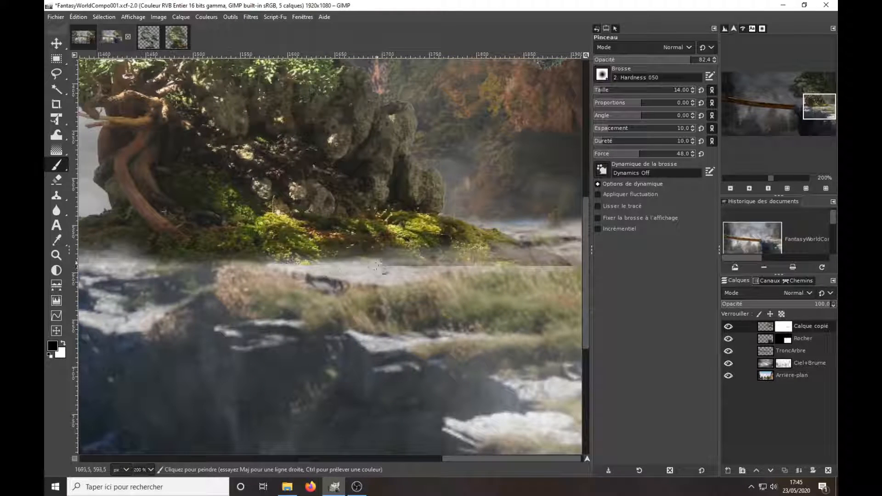
scroll(569, 236, "down", 4)
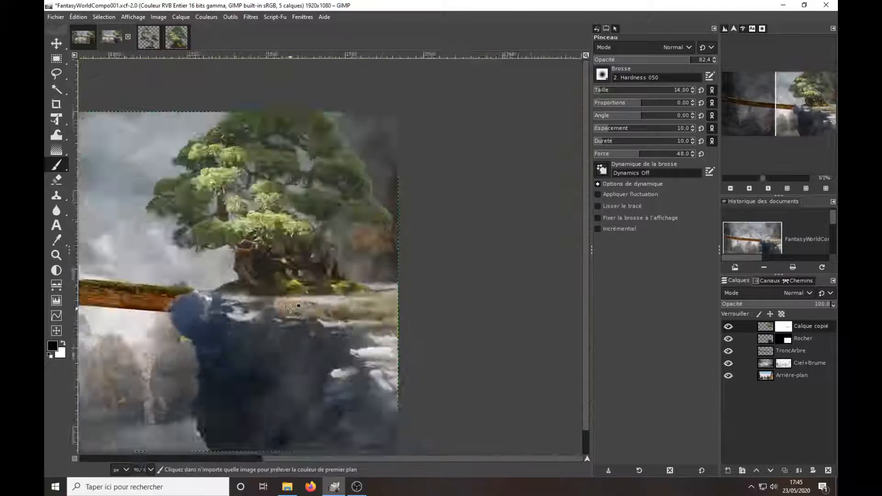
Add the open twisted-trunk bonsai image to the composition as a new layer.
left_click(151, 40)
left_click_drag(138, 37, 223, 238)
Apply the first bonsai's layer mask, and name the first bonsai layer Bonsai#1 and the new one Bonsai#2.
right_click(768, 342)
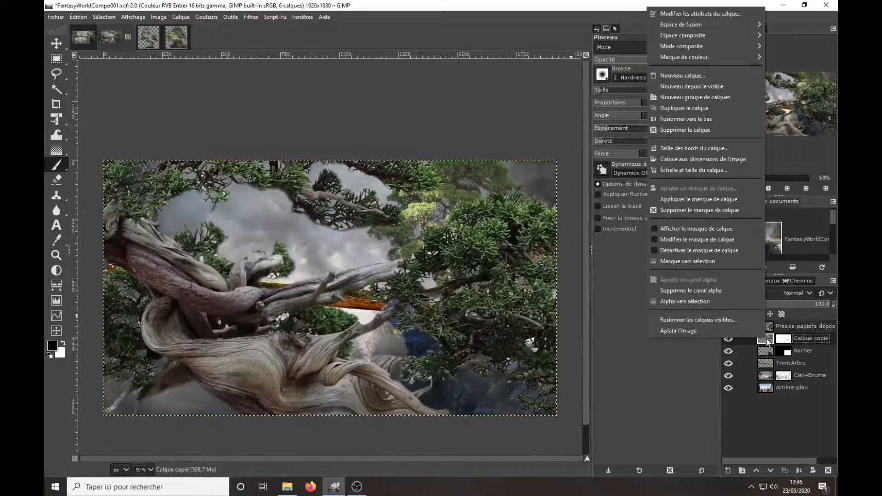
left_click(736, 240)
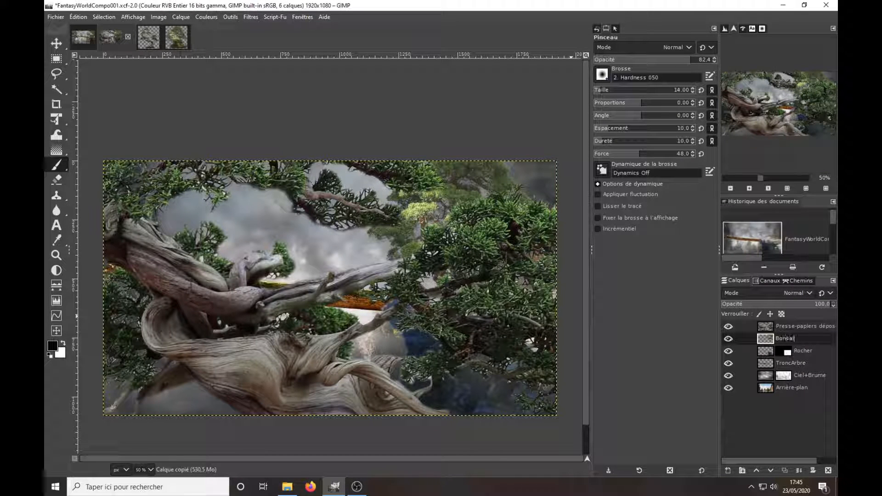
left_click(798, 328)
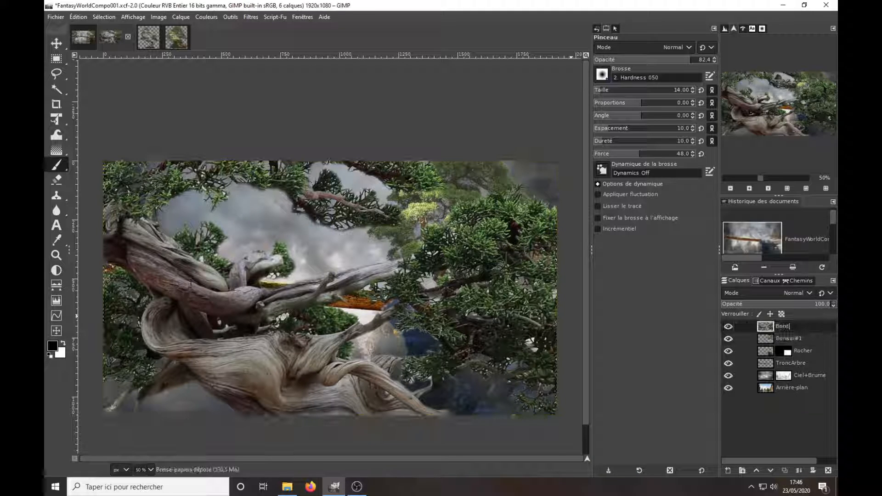
type("Bonsai#2")
key("Return")
With Unified Transform, shrink Bonsai#2 and place it over the left end of the trunk bridge.
key("shift+t")
left_click(170, 147)
scroll(170, 147, "down", 3)
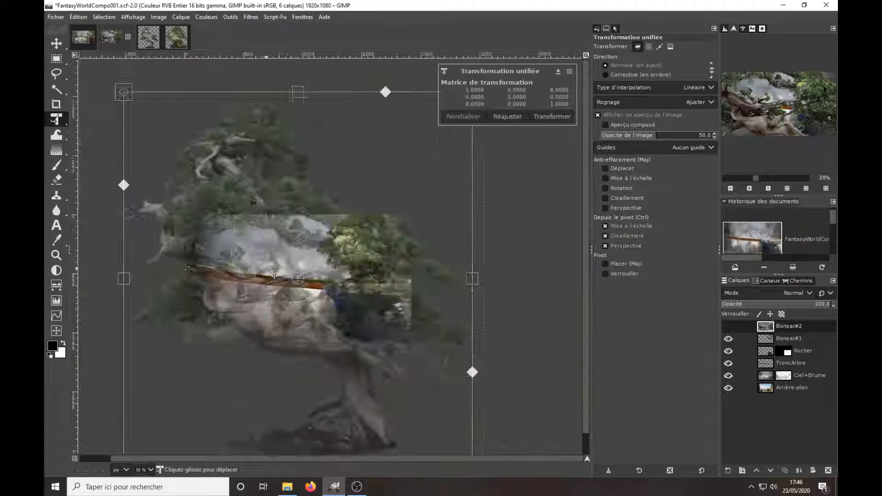
left_click_drag(170, 147, 181, 184)
key("Return")
Flip the Bonsai#2 layer horizontally.
mouse_move(56, 119)
left_click(114, 150)
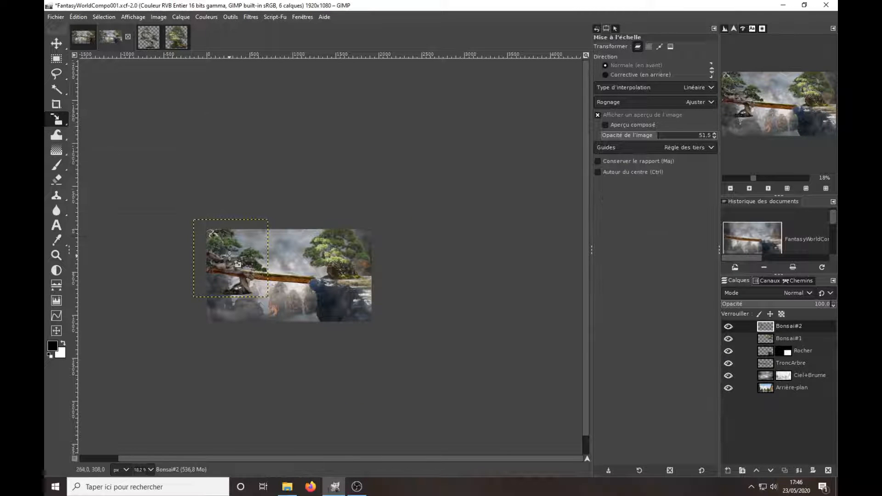
left_click(102, 182)
left_click(787, 189)
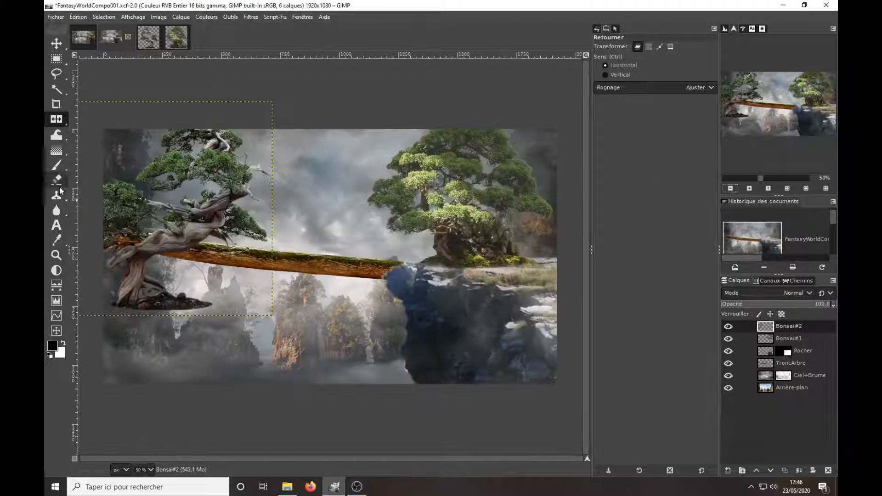
Scale Bonsai#2 to about 0.90 by 1.07 times, rotate it slightly clockwise and shift it partly beyond the image's left edge.
key("shift+t")
left_click_drag(236, 276, 166, 264)
left_click_drag(209, 205, 214, 205)
left_click_drag(109, 314, 109, 329)
left_click_drag(212, 213, 189, 204)
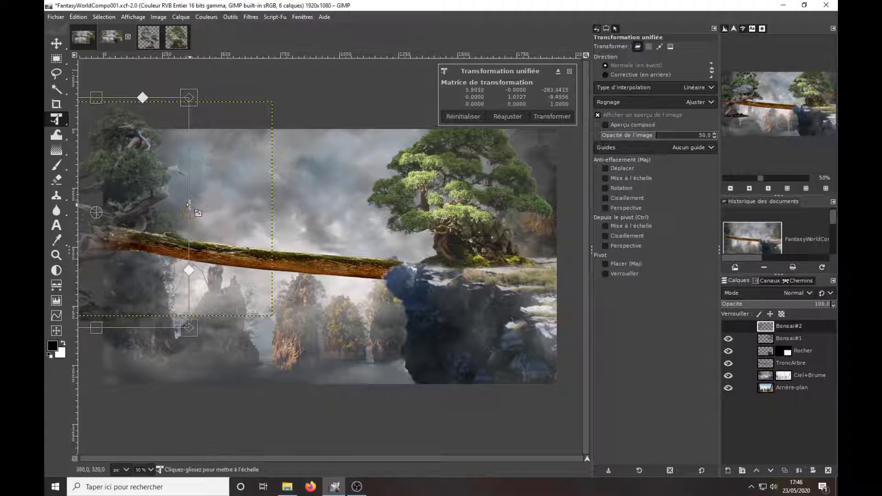
scroll(245, 392, "down", 1)
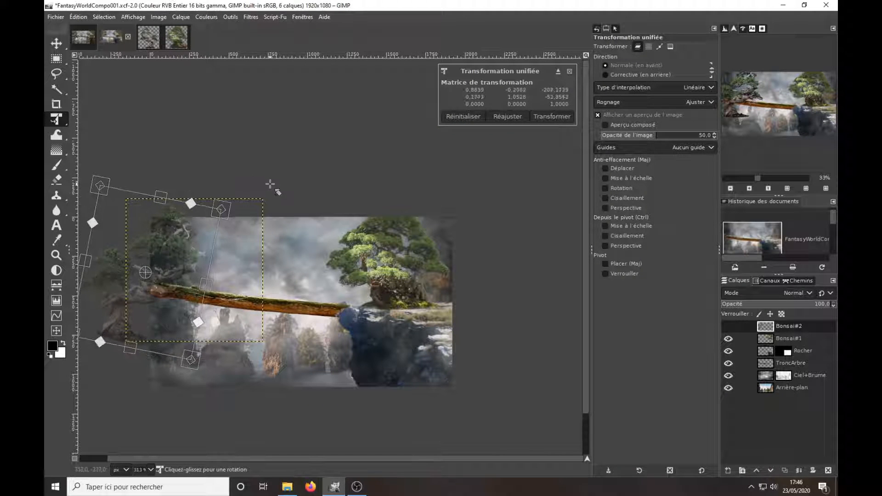
left_click(551, 116)
scroll(226, 324, "up", 2)
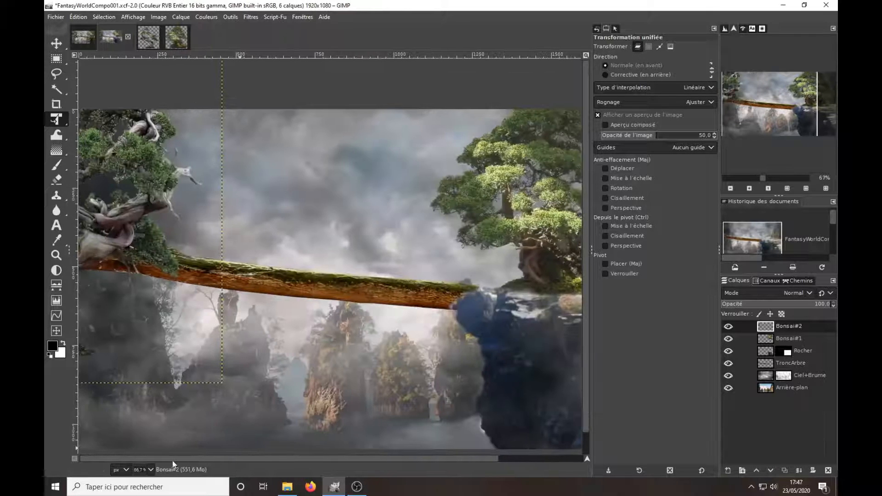
Add a layer mask to Bonsai#2 and paint black with a size 34 brush to hide its stray greenery below the trunk bridge.
scroll(174, 391, "down", 1)
scroll(150, 382, "up", 3)
right_click(789, 326)
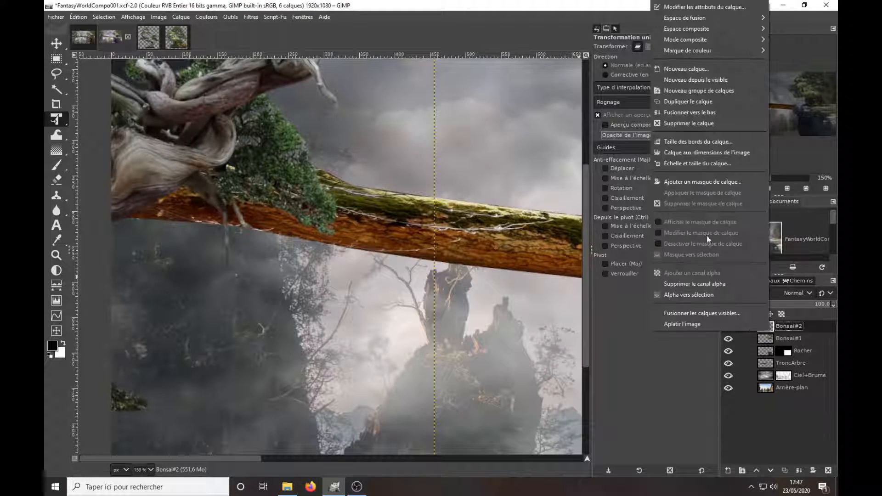
left_click(706, 236)
left_click(693, 254)
key("p")
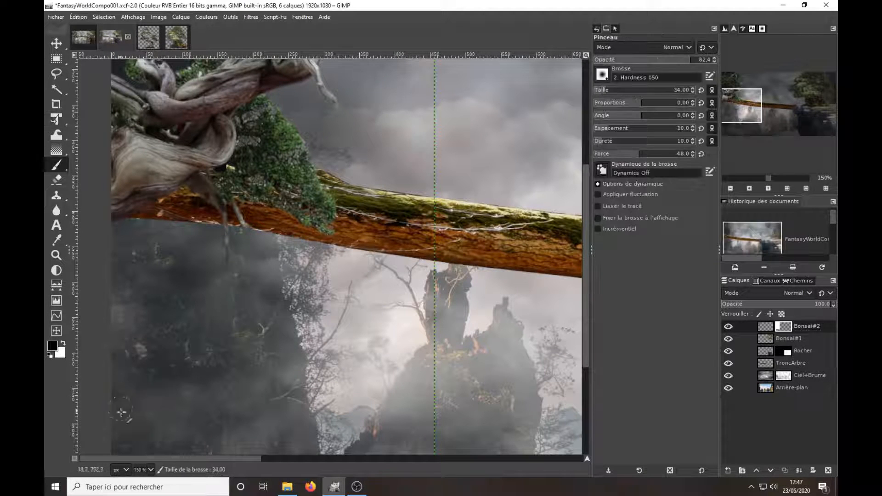
scroll(198, 330, "down", 1)
scroll(171, 313, "down", 1)
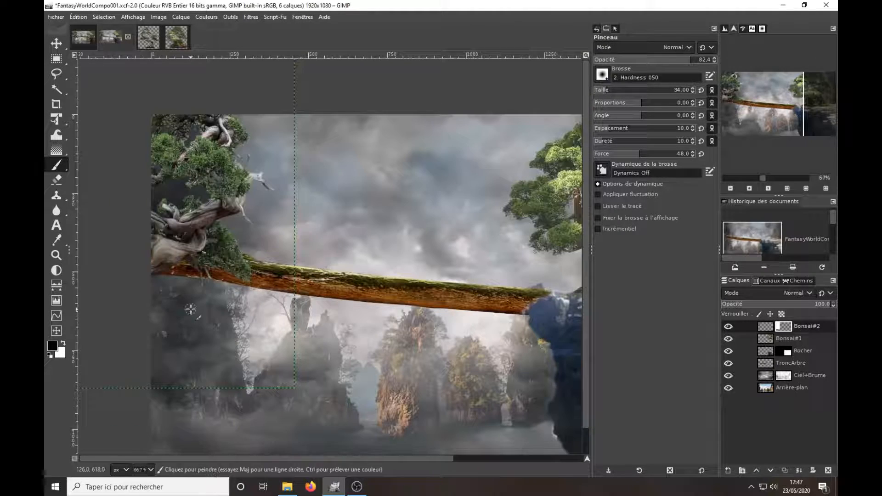
scroll(474, 358, "down", 1)
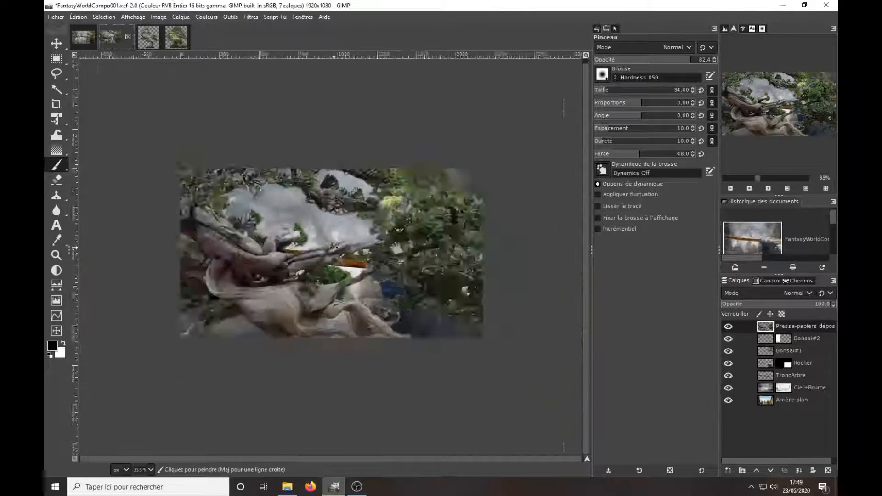
With Unified Transform, shrink the newly pasted bonsai to about one fifth of its size near the middle of the image.
scroll(334, 247, "down", 1)
key("shift+t")
left_click(307, 159)
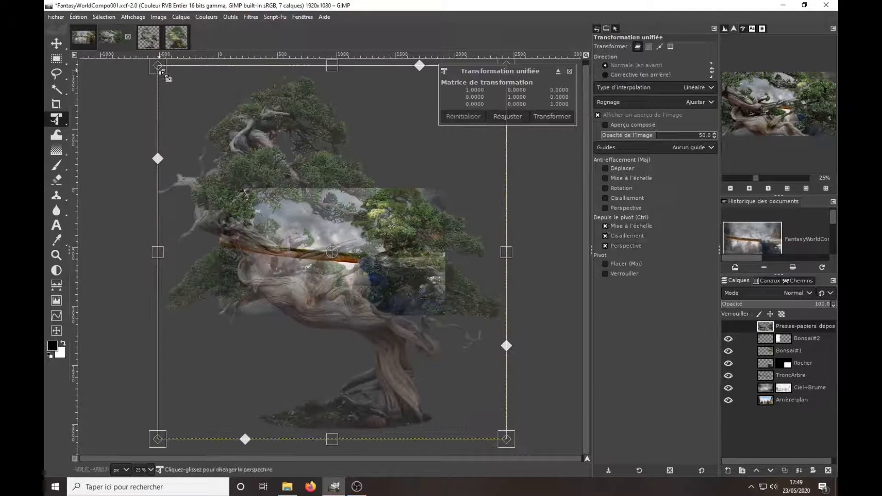
mouse_move(165, 74)
left_mouse_down()
mouse_move(417, 345)
mouse_move(367, 290)
left_mouse_up()
left_click(552, 116)
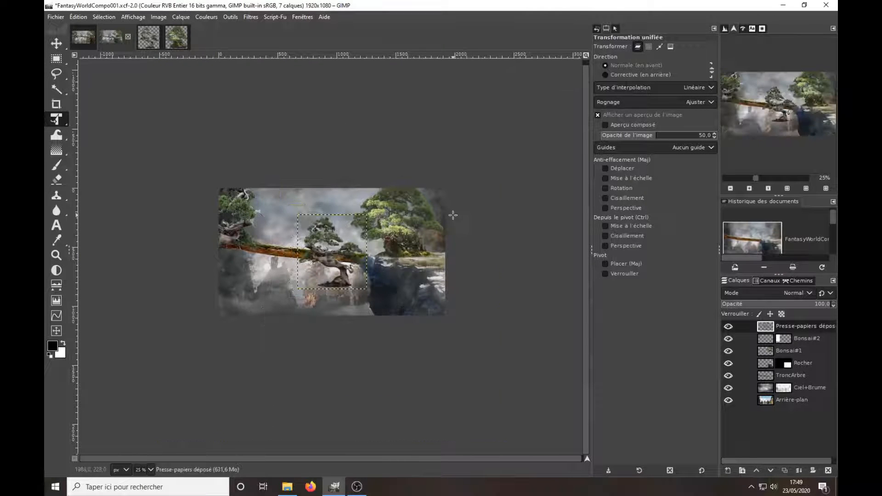
Flip the newly pasted bonsai layer horizontally.
right_click(56, 120)
left_click(142, 180)
left_click(142, 180)
Rotate the pasted bonsai about 29° counterclockwise, enlarge it and place its roots on the edge of the rock cliff.
right_click(56, 119)
left_click(110, 120)
scroll(487, 256, "up", 2)
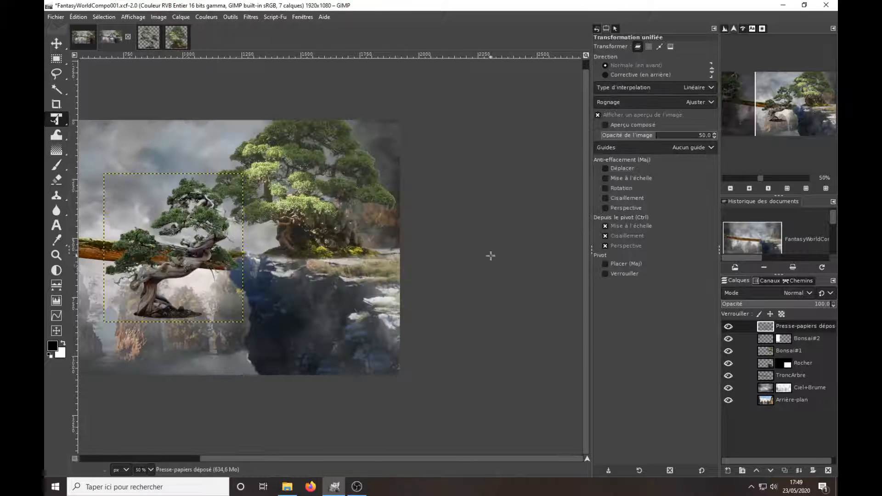
left_click(233, 285)
left_click_drag(290, 308, 305, 245)
scroll(266, 287, "up", 1)
left_click_drag(267, 286, 258, 276)
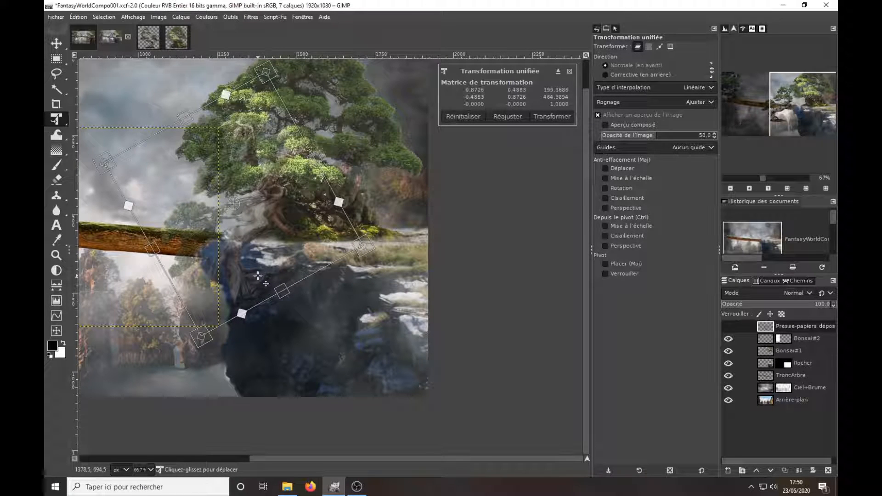
left_click_drag(184, 117, 174, 97)
left_click_drag(309, 148, 320, 142)
left_click(558, 119)
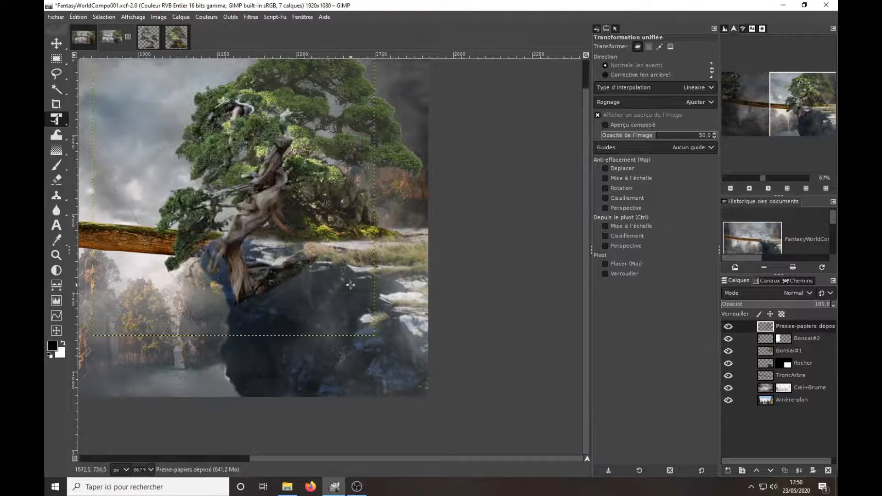
Shift the cliff-edge bonsai 19.5 px left and 7.5 px up, and name its layer Bonsai#3.
left_click(268, 291)
left_click_drag(268, 291, 261, 289)
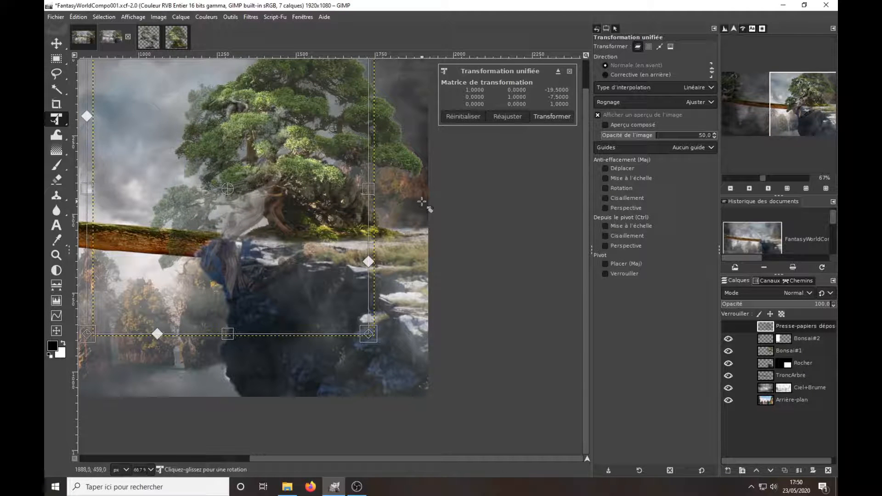
key("Return")
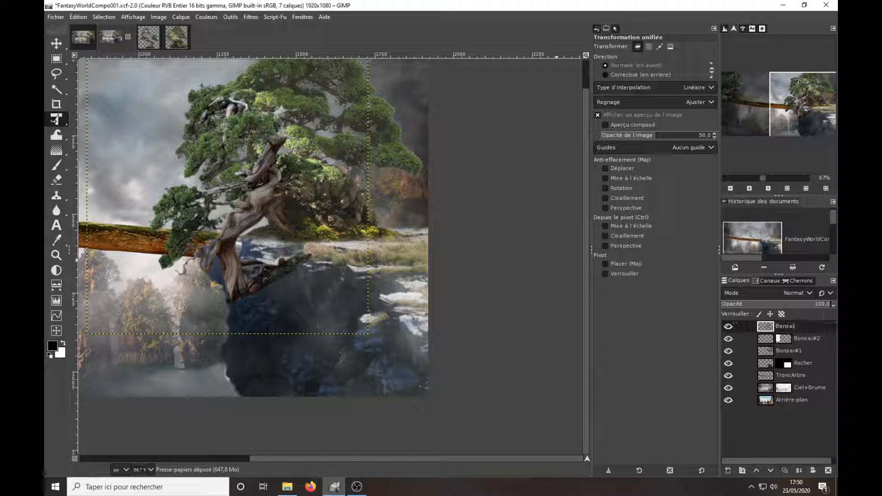
Add a layer mask to Bonsai#3 and paint black with the size 34 brush over its root base to blend it into the rock.
key("p")
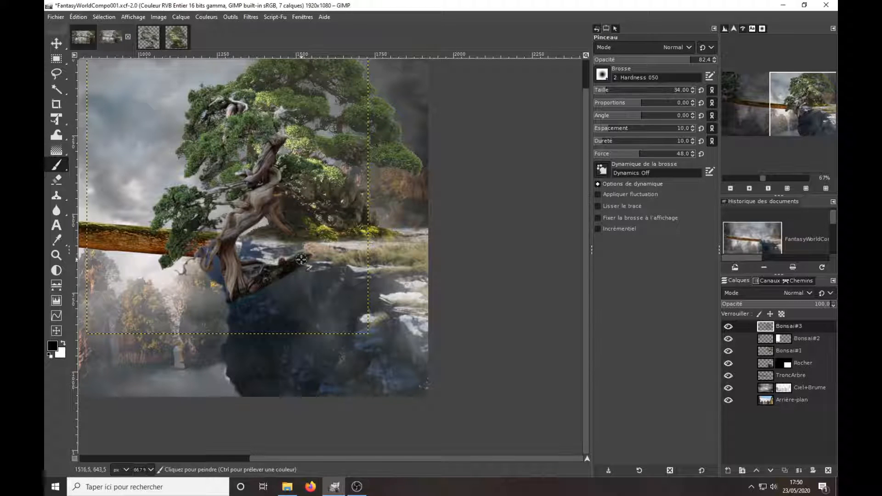
right_click(765, 327)
left_click(703, 183)
left_click(710, 260)
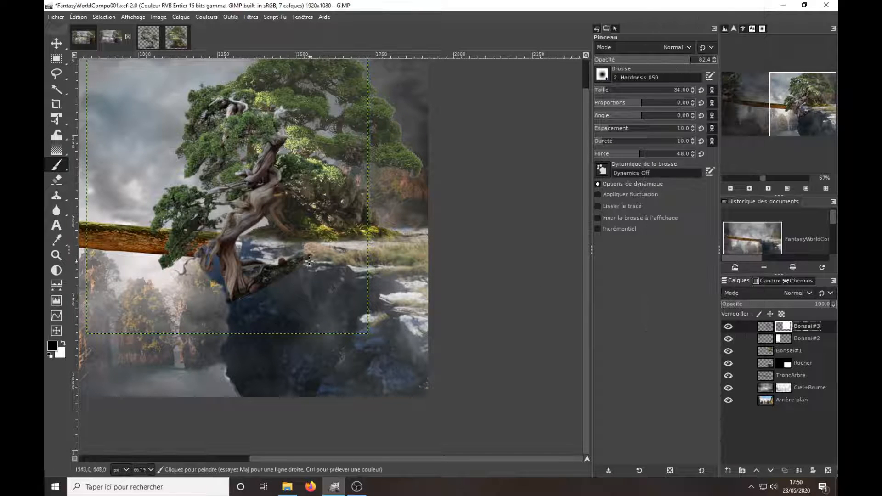
scroll(282, 285, "up", 2)
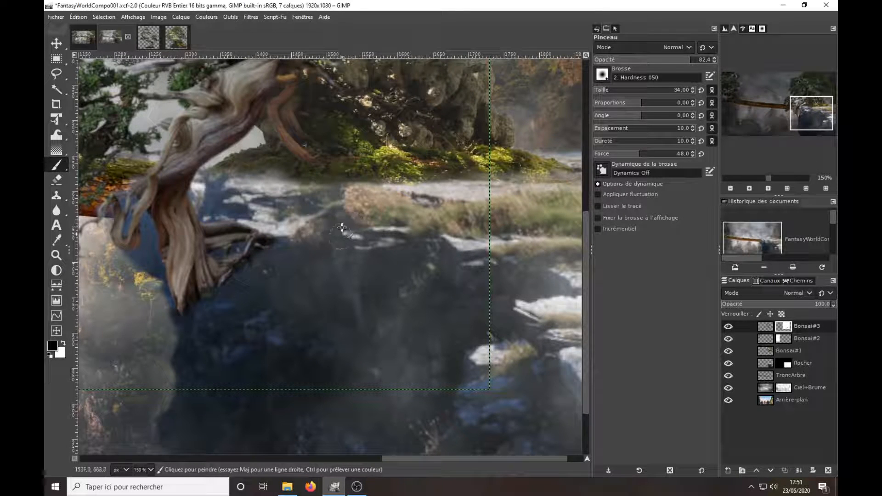
scroll(342, 228, "down", 2)
Fit the Bonsai#3 and Bonsai#2 layers to the image size.
right_click(764, 339)
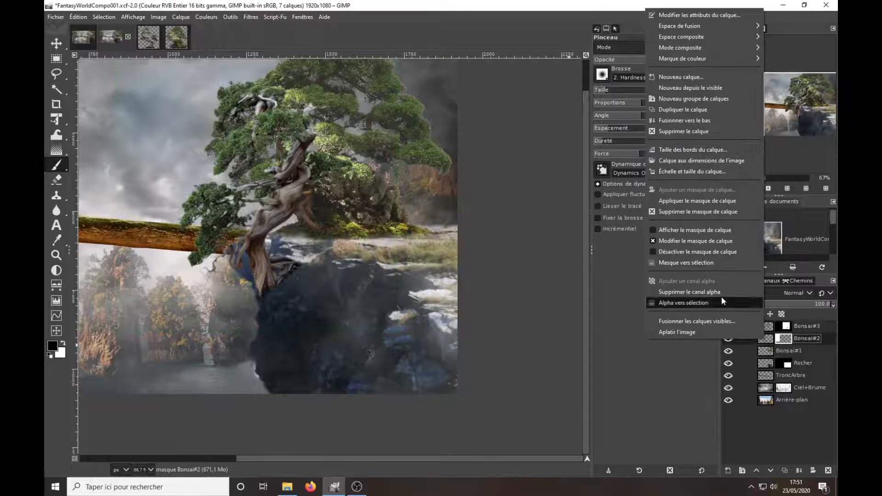
left_click(680, 160)
scroll(176, 299, "left", 6)
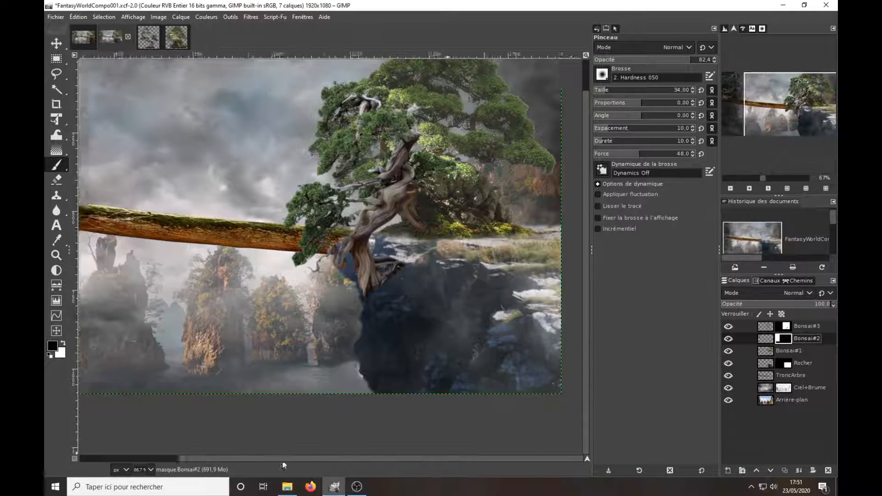
Add the twisted-trunk bonsai image again as a new layer and place it above Bonsai#3 in the layer stack.
left_click_drag(148, 38, 190, 297)
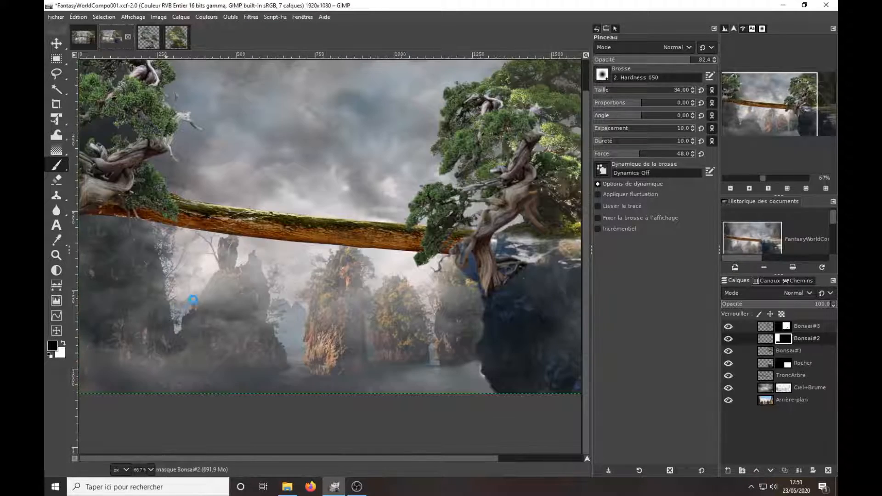
left_click_drag(766, 338, 766, 323)
scroll(318, 318, "down", 3)
With Unified Transform, shrink the new bonsai to about 0.4 times and move it to the left side of the composition.
left_click(56, 119)
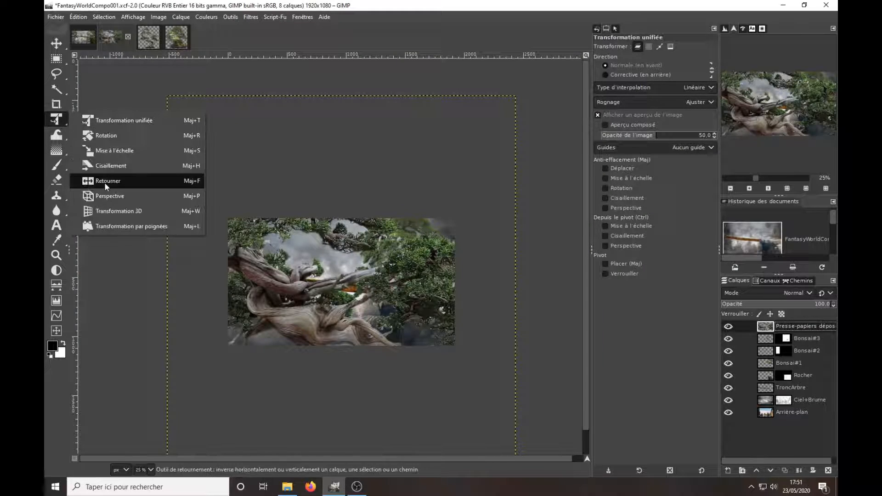
left_click(175, 105)
left_click_drag(175, 106, 383, 348)
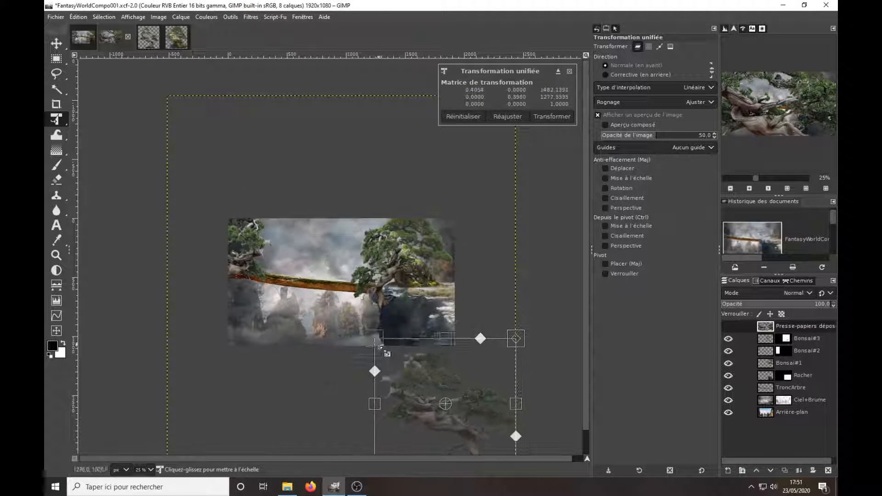
left_click_drag(429, 369, 188, 256)
Flatten the new bonsai slightly, rotate it about 61° clockwise and position its foliage so it hangs along the image's left edge.
left_click_drag(311, 257, 306, 296)
left_click_drag(238, 315, 308, 309)
scroll(263, 311, "up", 2)
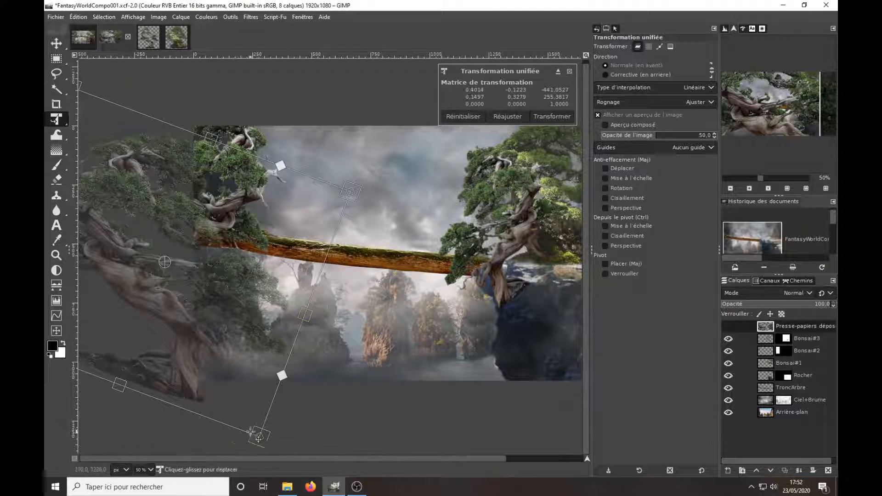
mouse_move(252, 433)
left_mouse_down()
mouse_move(232, 445)
mouse_move(242, 445)
left_mouse_up()
left_click_drag(230, 285, 244, 301)
left_click_drag(404, 133, 460, 322)
left_click_drag(271, 320, 276, 377)
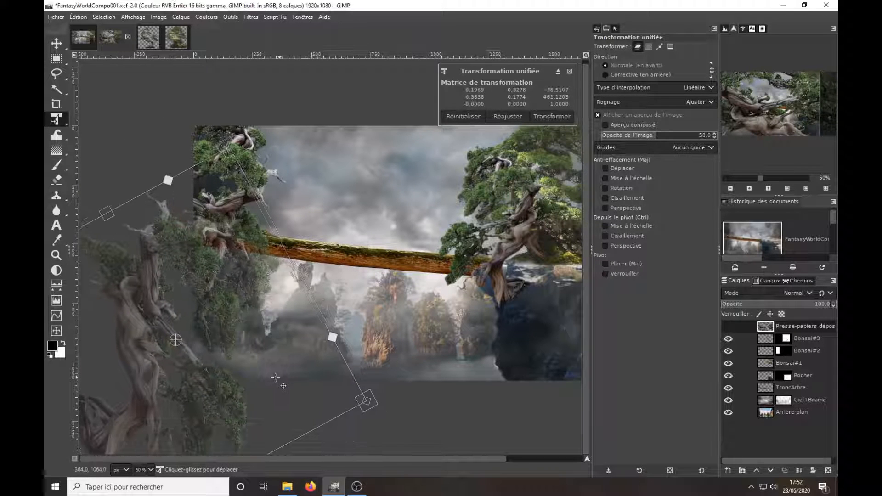
key("Escape")
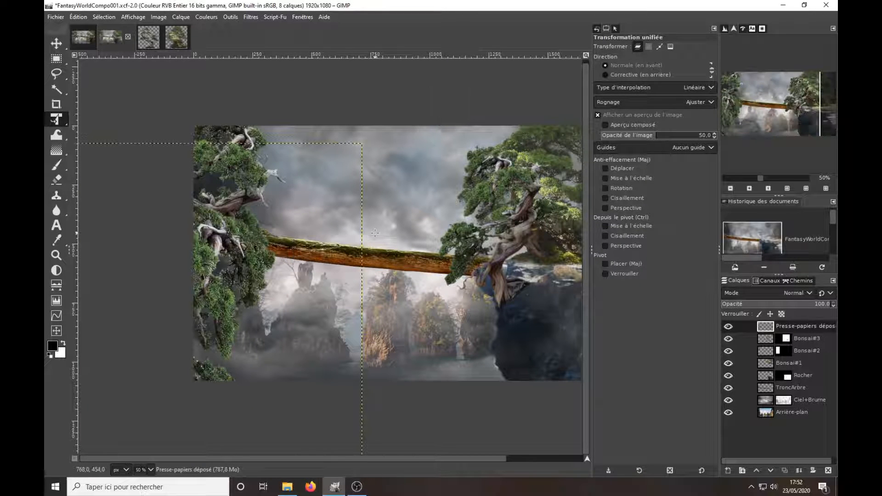
Move the hanging bonsai up by about 125 px and name its layer Bonsai#4.
key("m")
left_click_drag(171, 336, 175, 307)
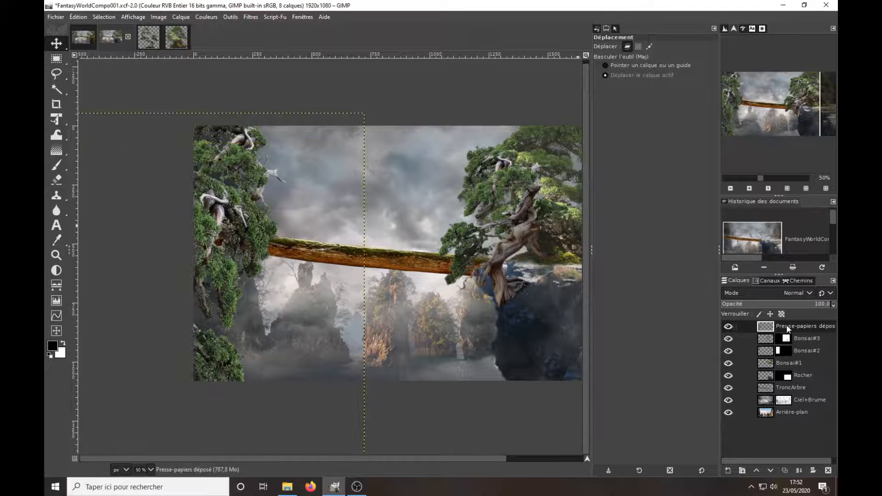
type("#4")
key("Return")
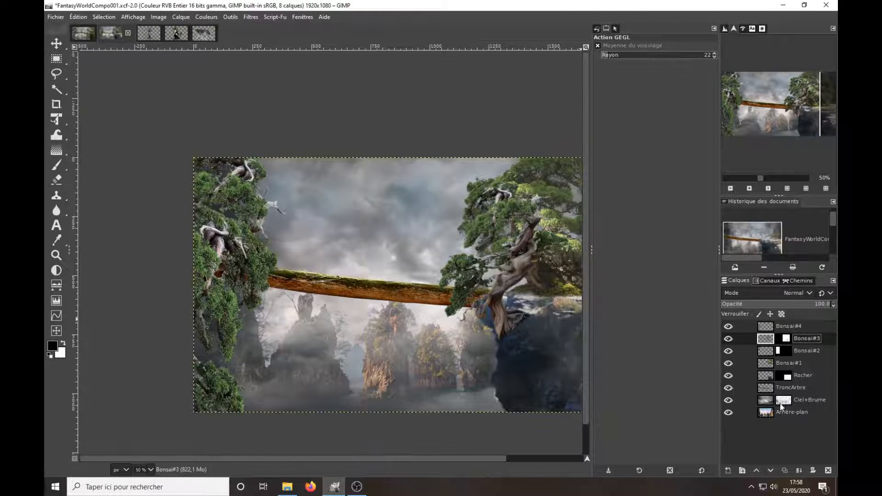
Shift the Rocher layer to a strong warm tone with the Color Temperature filter.
left_click(765, 376)
left_click(206, 17)
left_click(229, 37)
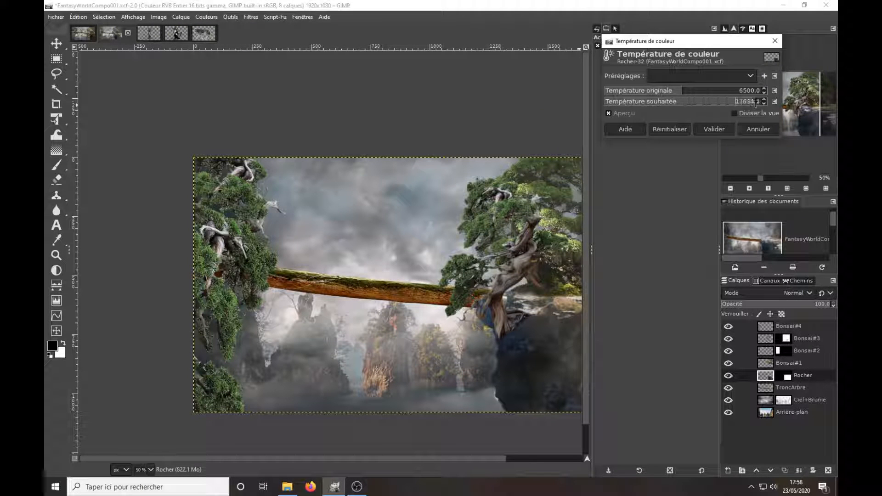
left_click(714, 130)
Warm the Bonsai#2 layer with Color Temperature, using an original temperature of about 3758 and an intended temperature of 12000.
left_click(766, 352)
left_click(206, 16)
left_click(229, 37)
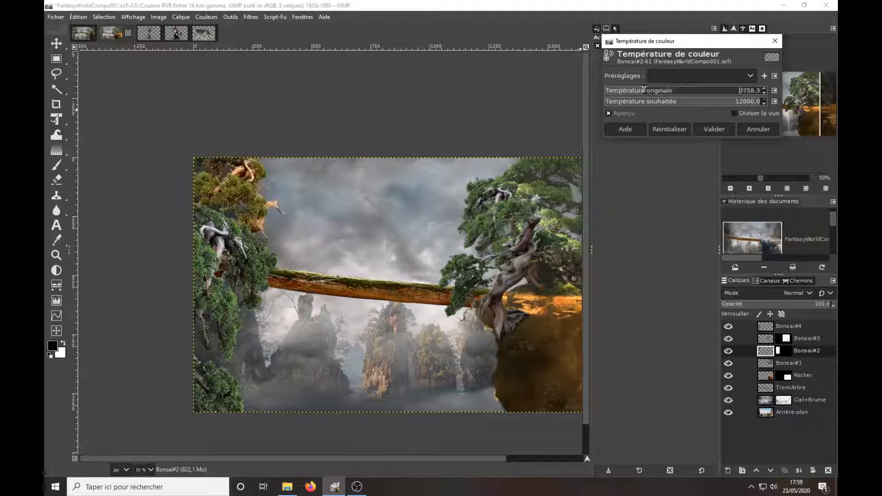
left_click(758, 130)
Apply the same Color Temperature settings to the Bonsai#3 and Bonsai#4 layers.
key("Page_Up")
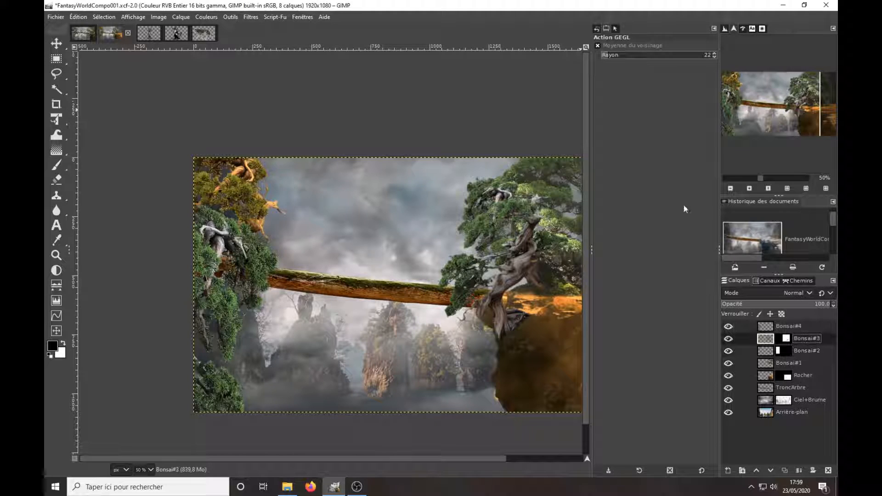
key("Escape")
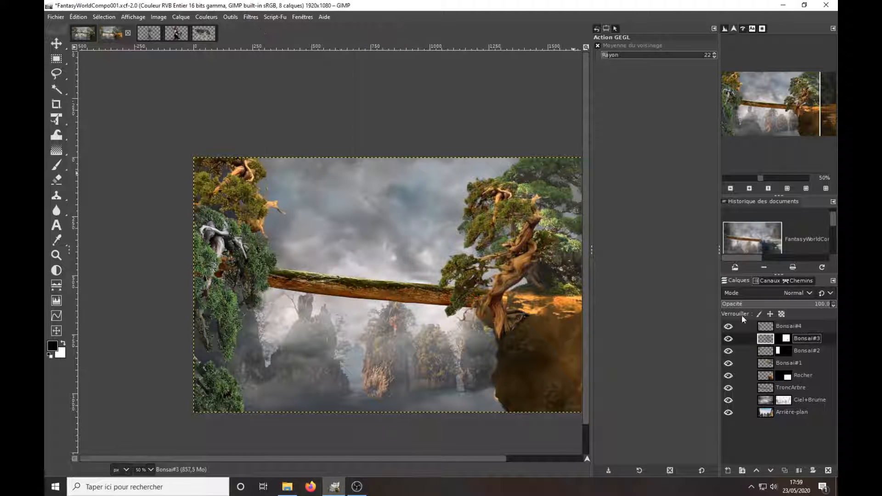
key("Page_Up")
left_click(249, 16)
left_click(286, 29)
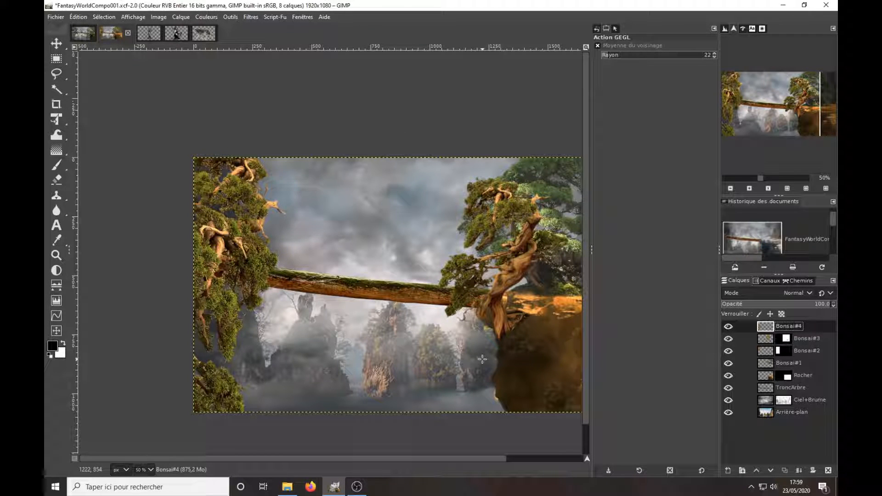
Try reapplying the Color Temperature filter to the TroncArbre layer.
left_click(796, 389)
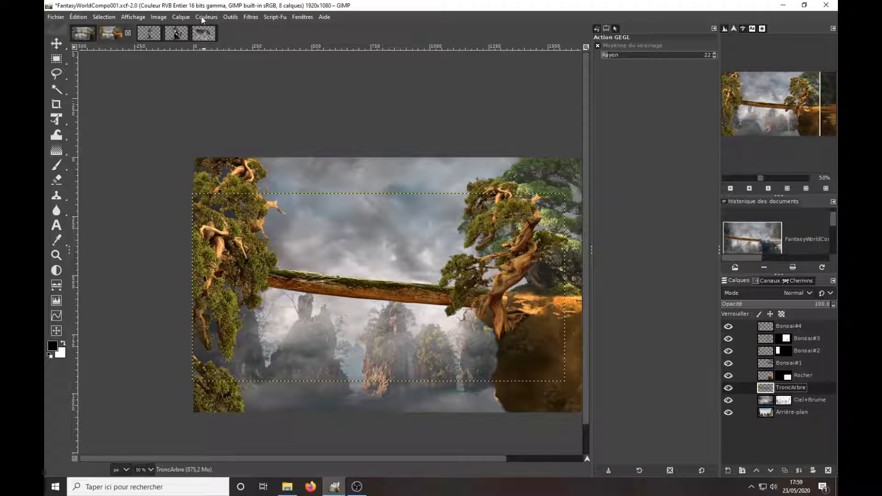
left_click(204, 18)
mouse_move(251, 17)
left_click(280, 28)
left_click(250, 17)
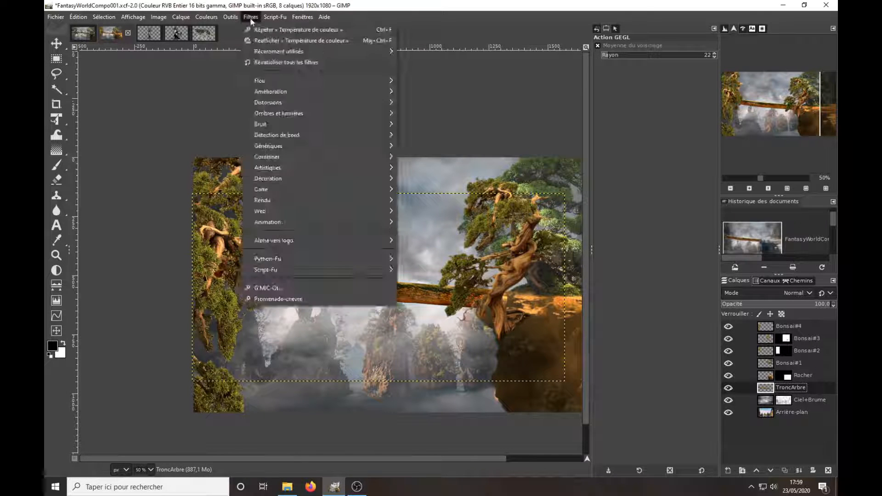
Adjust the brightness and contrast of the TroncArbre layer.
mouse_move(207, 16)
left_click(221, 104)
left_click(698, 91)
left_click_drag(697, 91, 683, 91)
left_click_drag(662, 79, 685, 79)
left_click(739, 134)
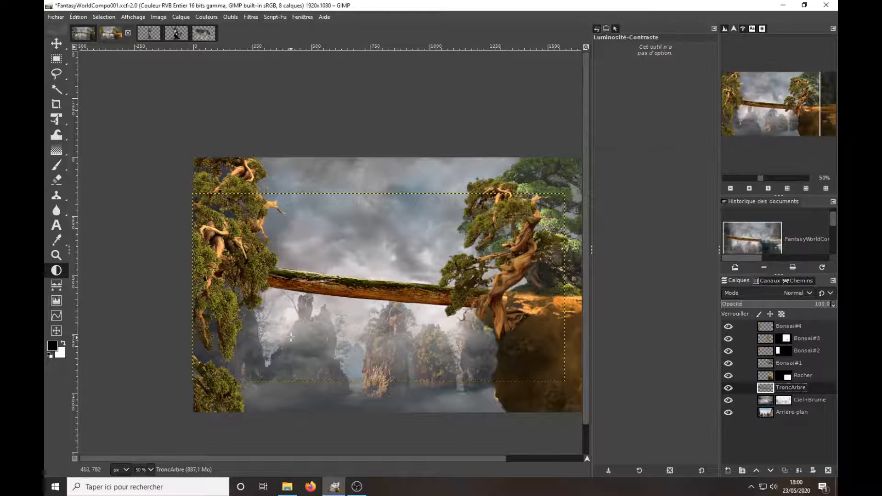
Warm the Arrière-plan layer with Color Temperature, lowering the original temperature to about 5586.
left_click(772, 413)
left_click(206, 17)
left_click(216, 38)
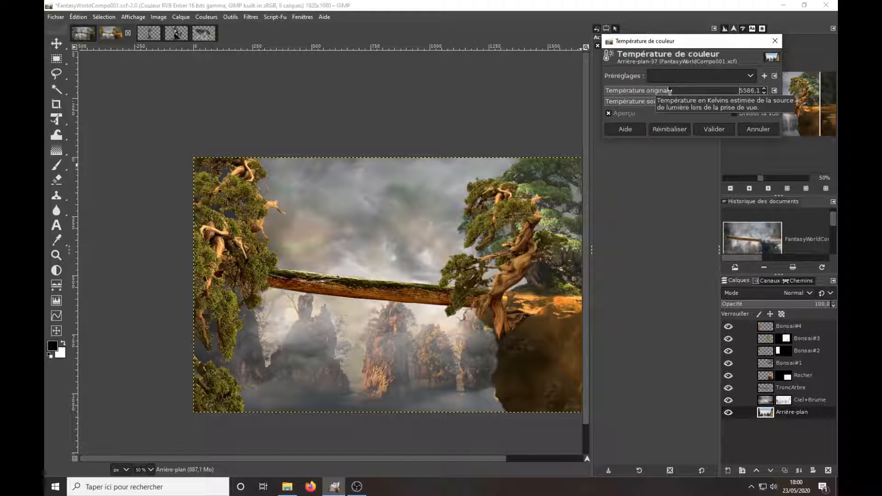
left_click(714, 129)
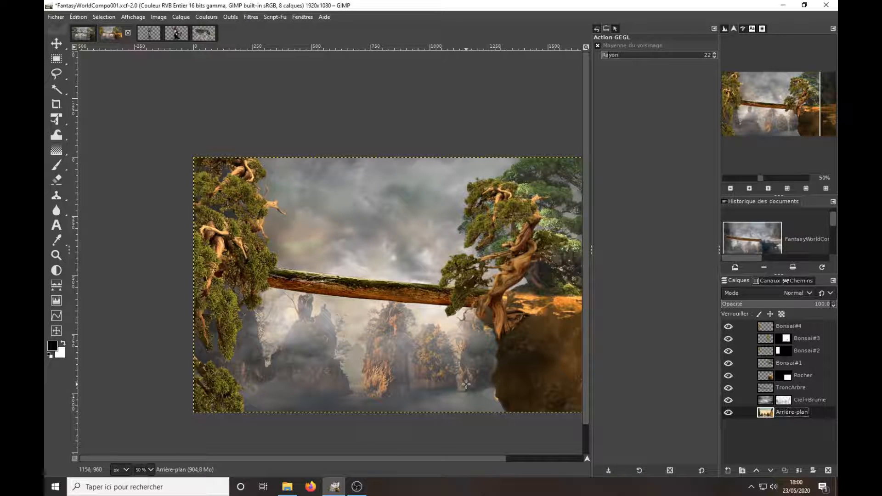
Copy the standing archer image into the composition as a new layer and place it above Bonsai#4 in the layer stack.
left_click(150, 35)
key("ctrl+c")
left_click(110, 33)
key("ctrl+v")
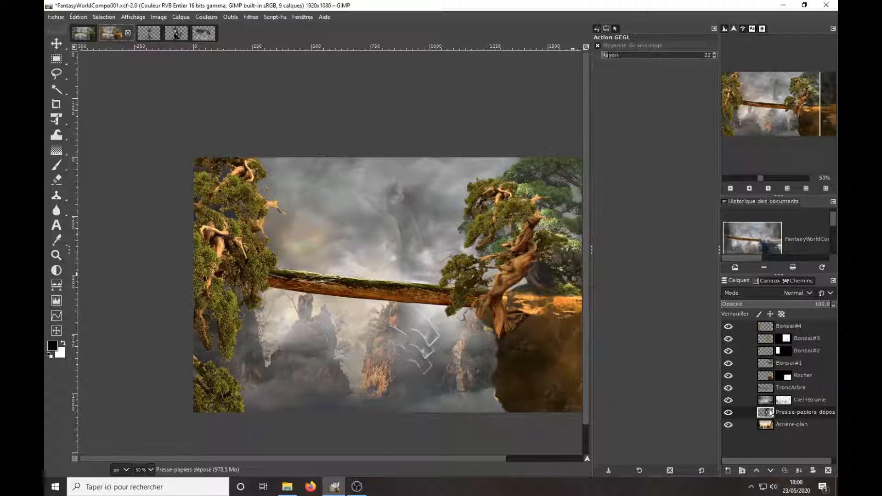
left_click_drag(771, 412, 772, 323)
With Unified Transform, shrink the standing archer to about 0.15 times and stand her on the trunk near its left end.
left_click(58, 119)
scroll(347, 157, "down", 3)
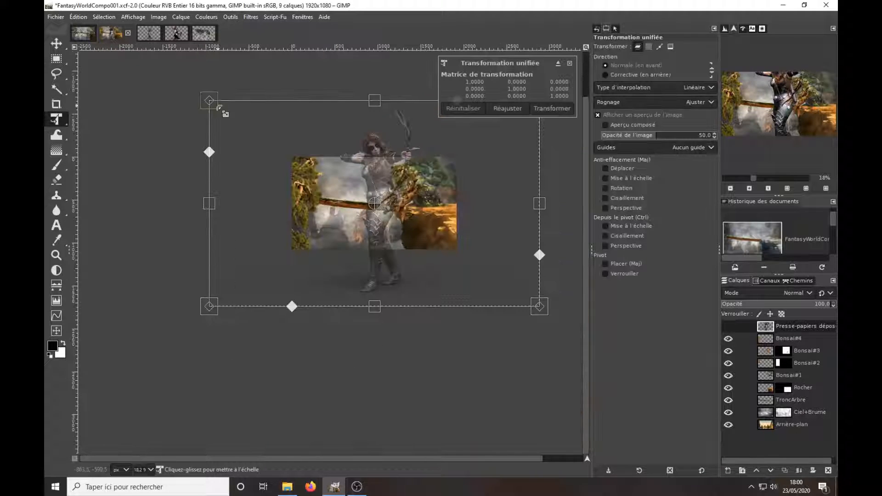
left_click_drag(217, 107, 356, 187)
scroll(346, 244, "up", 4)
left_click_drag(586, 247, 586, 141)
left_click_drag(367, 203, 367, 193)
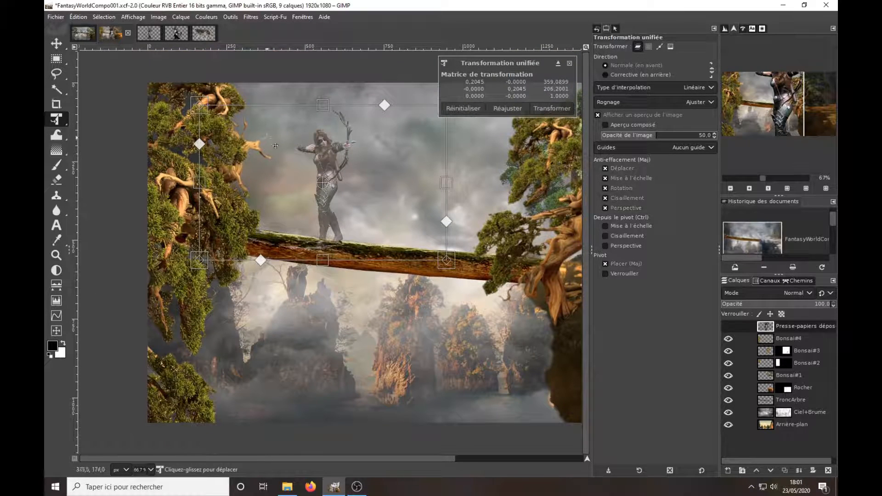
left_click_drag(200, 105, 262, 144)
left_click_drag(387, 212, 355, 207)
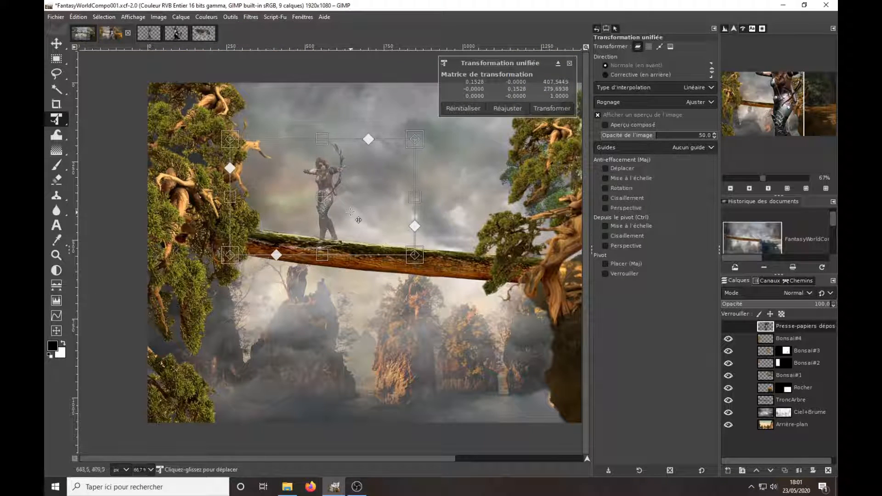
left_click(552, 109)
Add the kneeling archer image as a new layer, naming the standing archer's layer Archer#1 and the kneeling one's Archer#2.
left_click_drag(177, 38, 436, 240)
double_click(786, 339)
type("Arche")
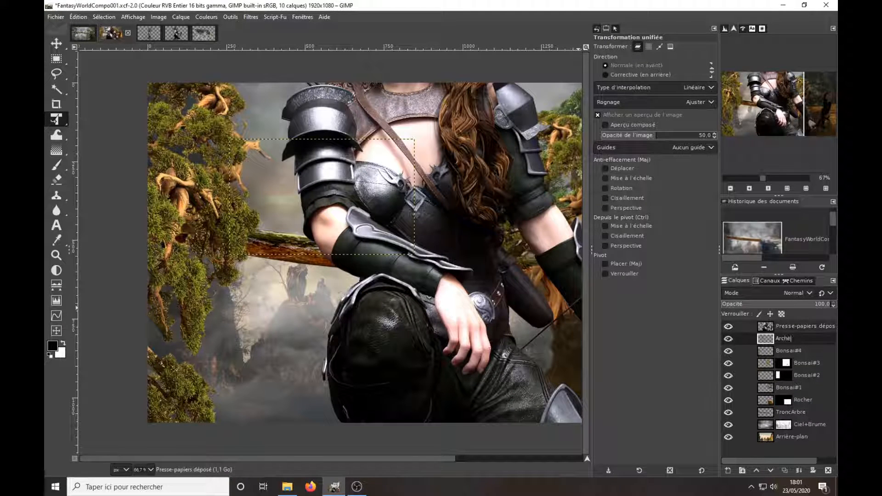
type("r#1")
double_click(801, 327)
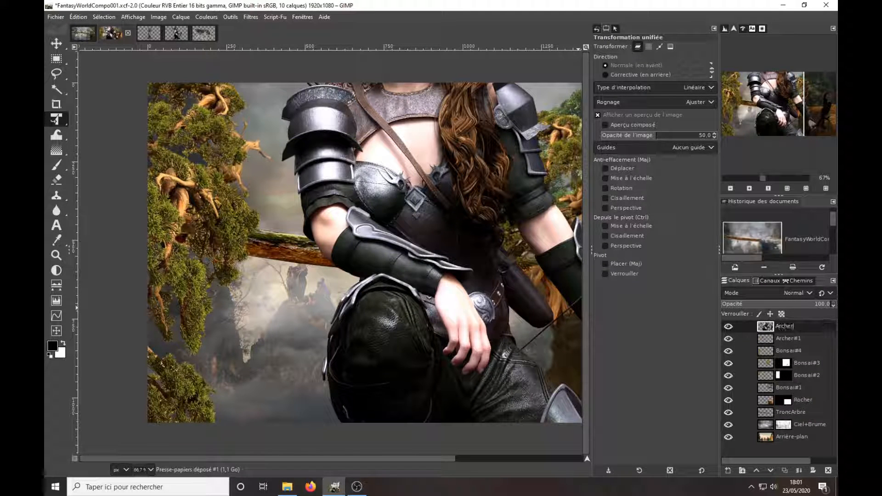
type("Archer#2")
key("Return")
With Unified Transform, shrink the kneeling archer to match the standing one and place her on the trunk just right of her.
scroll(345, 266, "down", 3)
left_click(320, 213)
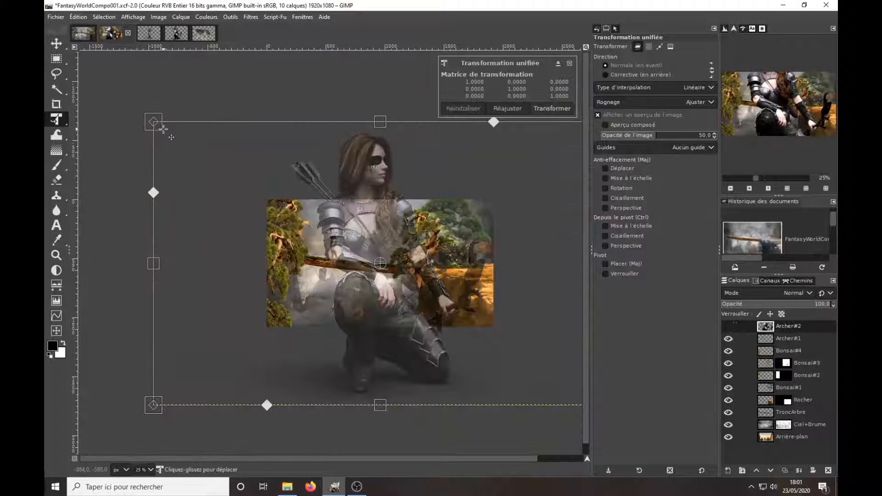
left_click_drag(160, 127, 498, 337)
left_click_drag(547, 379, 363, 257)
scroll(363, 275, "up", 3)
left_click_drag(215, 96, 313, 180)
key("Return")
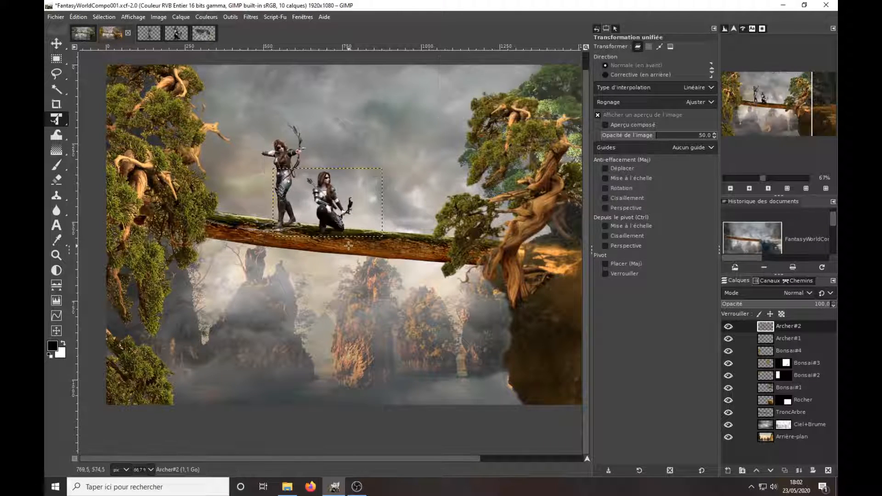
Resize the Archer#1 layer to the image dimensions.
scroll(337, 259, "up", 2)
scroll(337, 259, "down", 2)
right_click(770, 346)
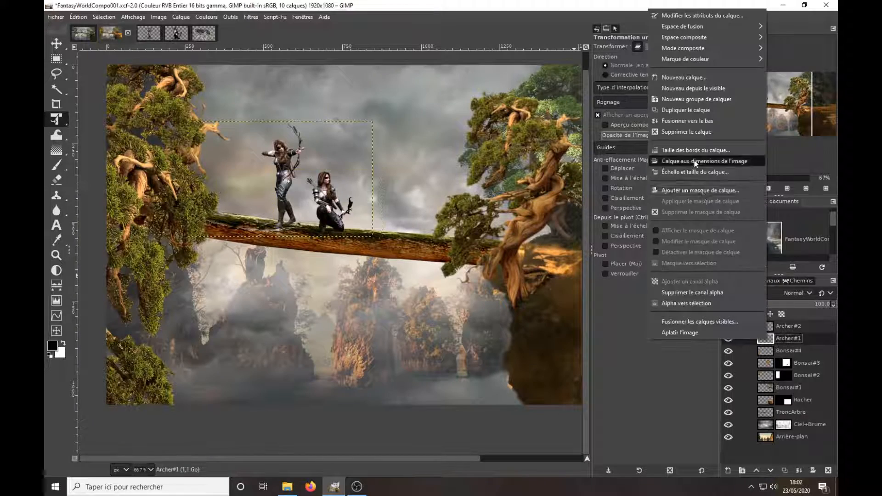
Flip the wolf image horizontally and add it to the composition as a new layer.
left_click(197, 31)
right_click(56, 120)
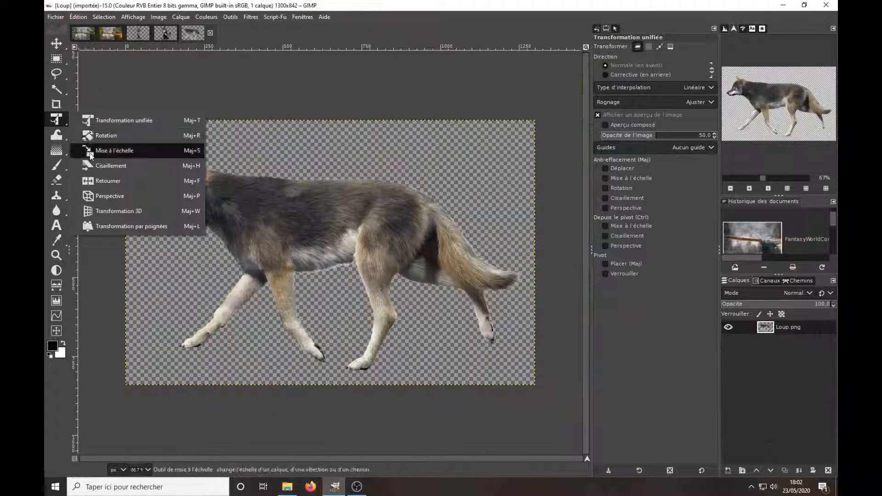
left_click(108, 181)
left_click(183, 197)
right_click(57, 121)
left_click(111, 121)
left_click_drag(196, 34, 370, 212)
With Unified Transform, shrink the wolf to about 0.17 times, place it on the trunk ahead of the archers and tilt it slightly.
scroll(405, 231, "down", 2)
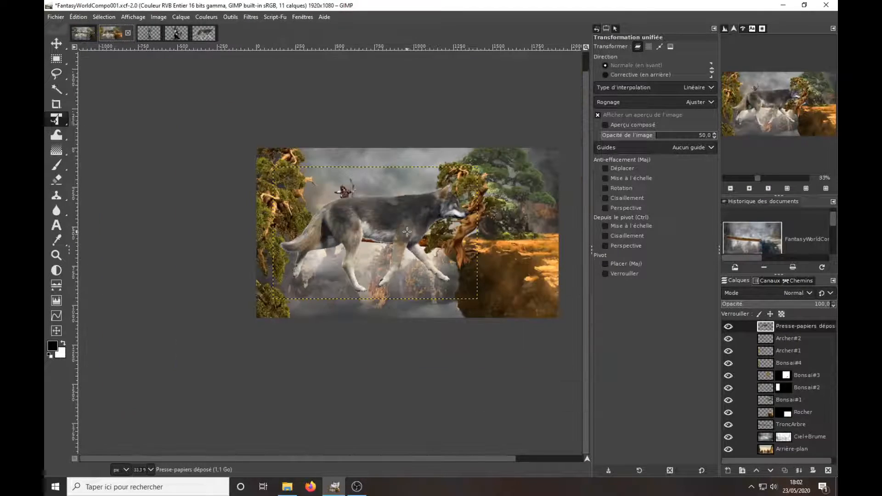
left_click(406, 231)
left_click_drag(276, 169, 412, 257)
left_click_drag(463, 286, 423, 225)
scroll(422, 239, "up", 3)
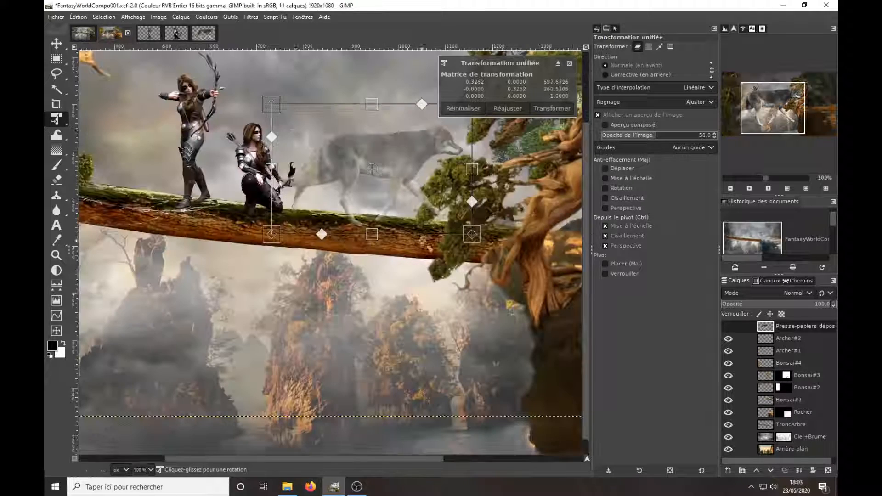
left_click_drag(271, 106, 368, 167)
left_click_drag(442, 217, 394, 210)
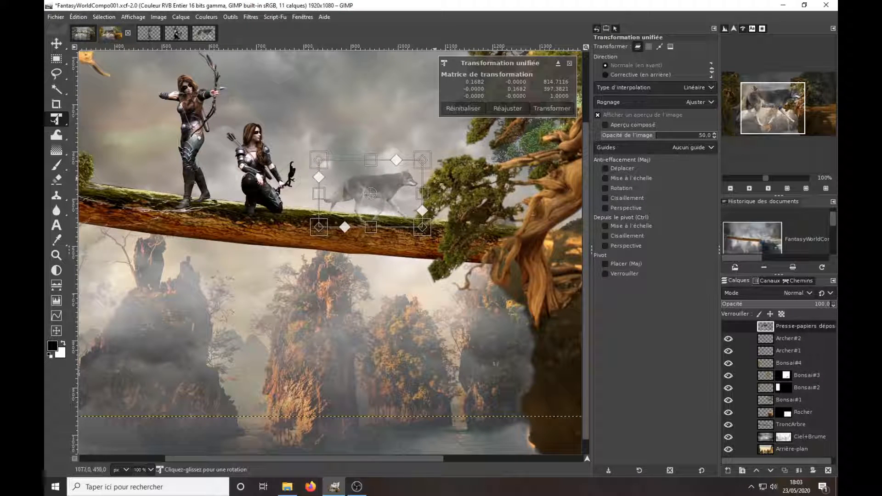
left_click_drag(435, 179, 451, 160)
key("Return")
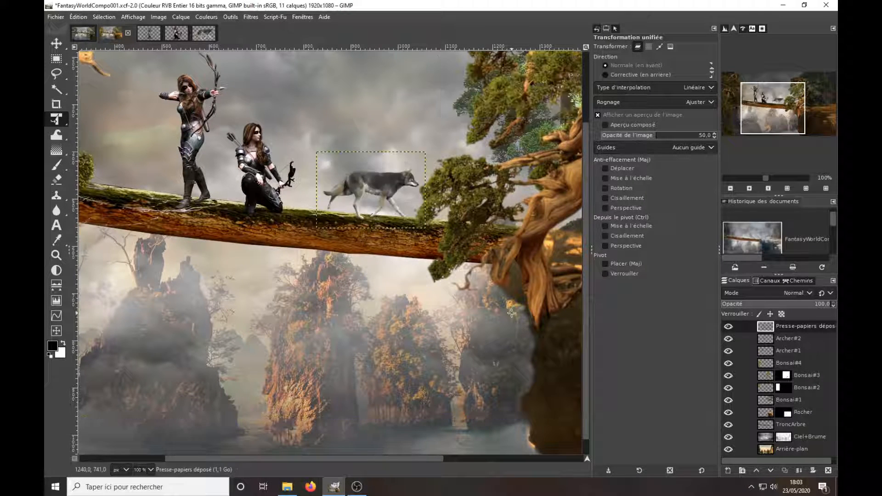
Lower the wolf by about 7 px and slightly reshape it so its paws rest on the trunk.
left_click_drag(401, 186, 400, 189)
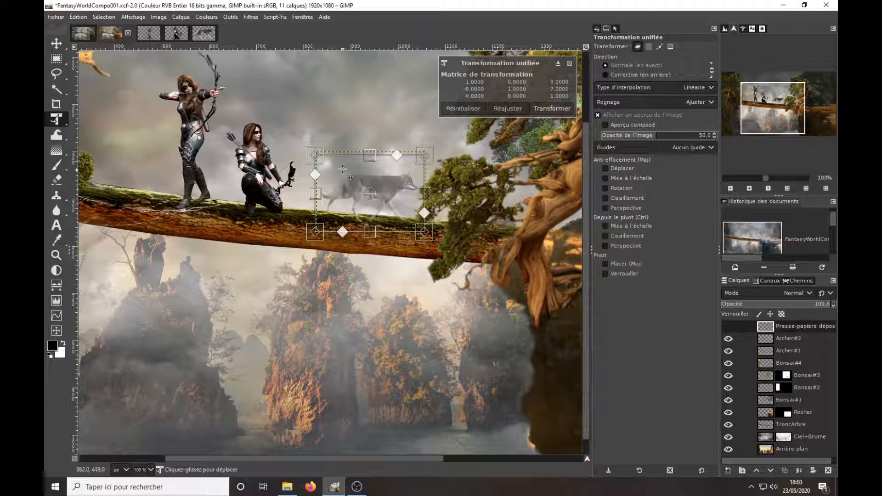
left_click_drag(316, 158, 317, 180)
left_click(559, 112)
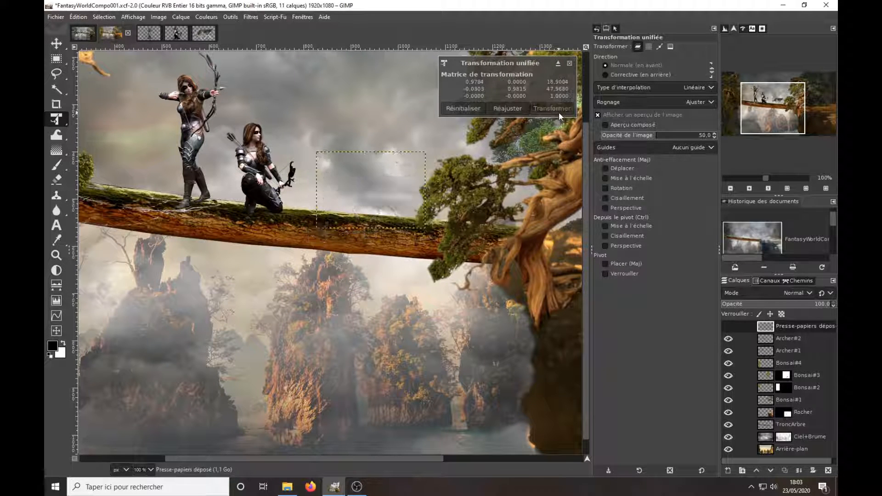
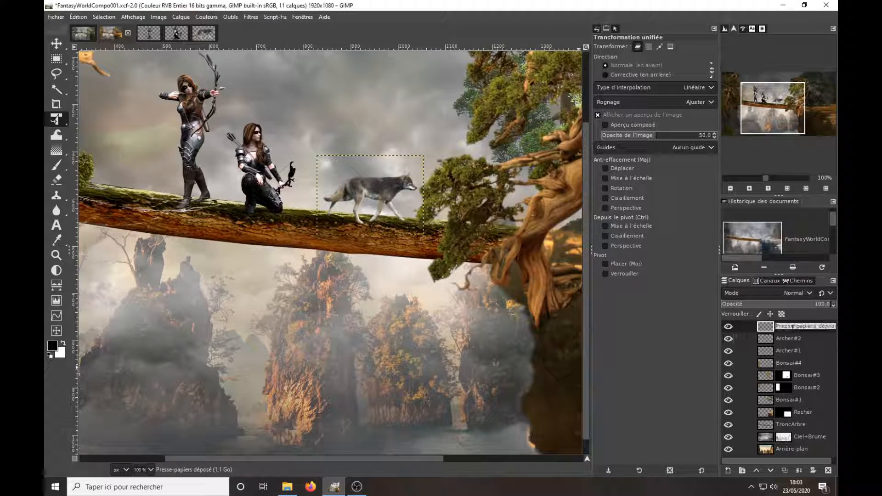
Name the wolf layer CLT and resize it to the image dimensions.
key("Return")
right_click(766, 329)
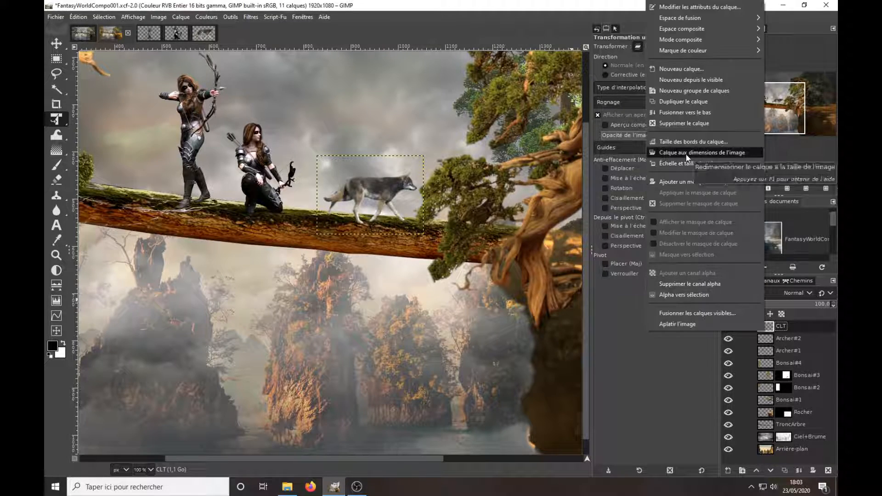
left_click(689, 153)
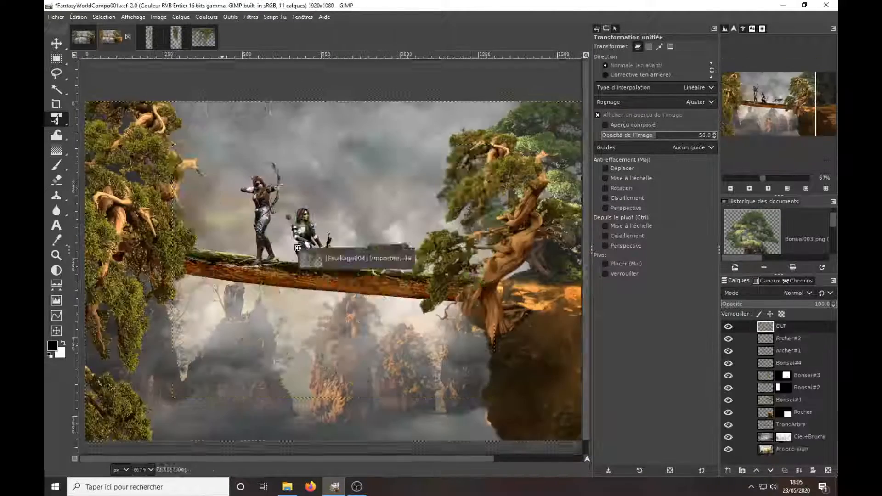
Add the Feuillage004 hanging foliage image as a new layer and shrink it to about 0.6 times with Unified Transform.
left_click_drag(297, 248, 298, 248)
left_click(239, 205)
left_click_drag(173, 145, 301, 240)
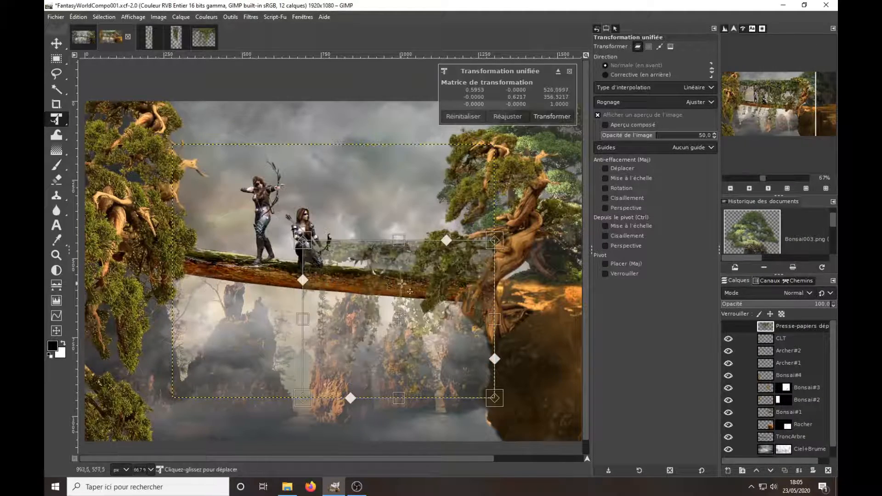
Shrink and distort the foliage in perspective so it hangs beneath the trunk's right half, and name its layer Feuillage#1.
left_click_drag(483, 315, 425, 348)
left_click_drag(436, 272, 419, 284)
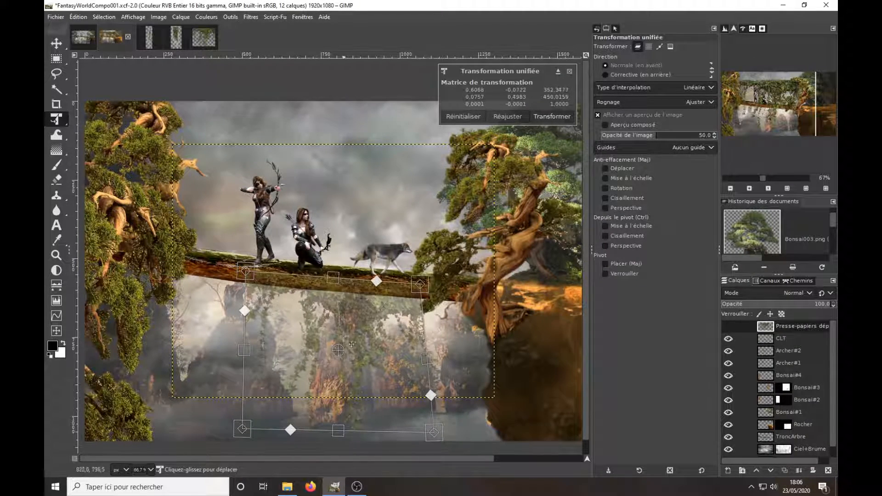
left_click_drag(287, 367, 283, 347)
left_click_drag(351, 427, 351, 388)
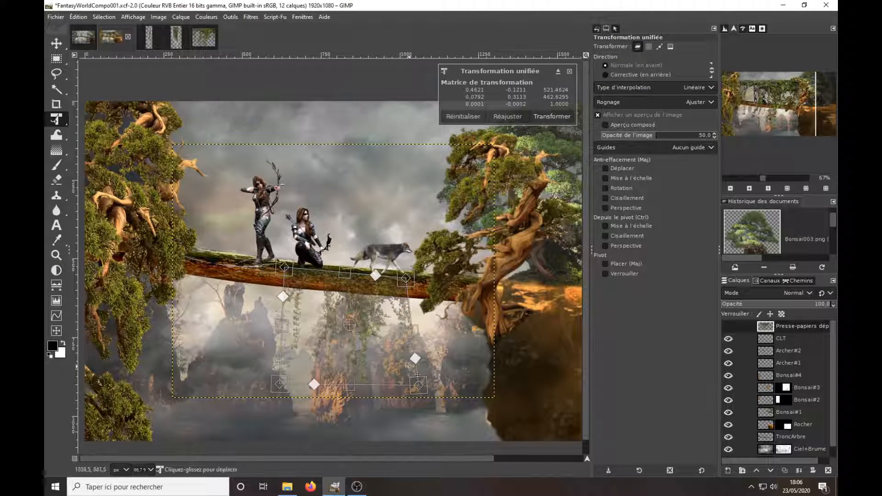
left_click_drag(418, 385, 426, 388)
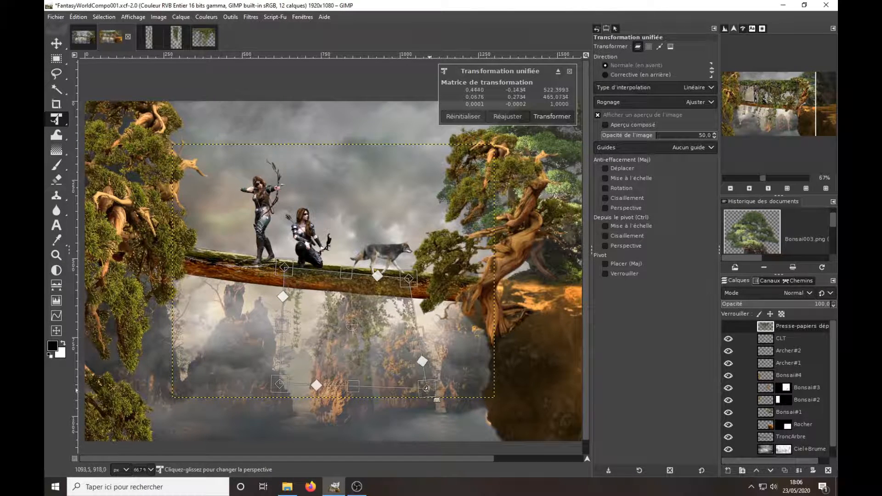
key("Return")
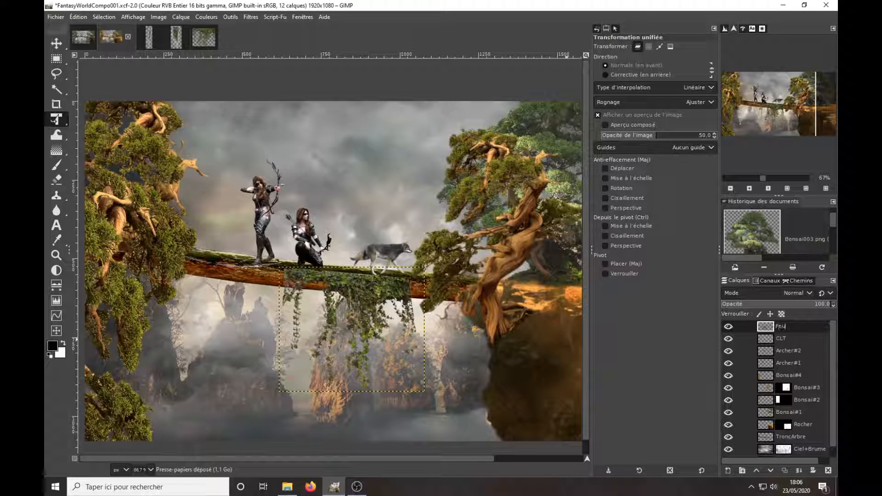
key("Return")
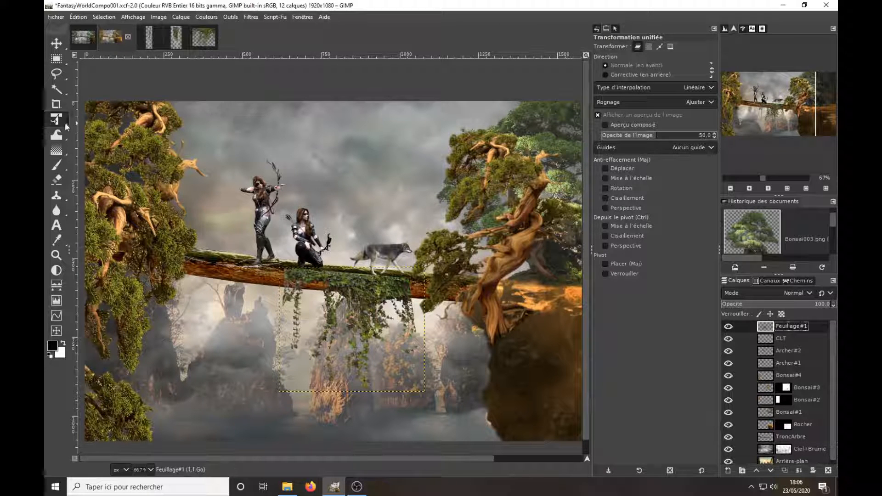
Add a layer mask to Feuillage#1 and fade the foliage's upper and right edges into the trunk with black at 50% opacity.
right_click(775, 327)
left_click(693, 183)
left_click(704, 257)
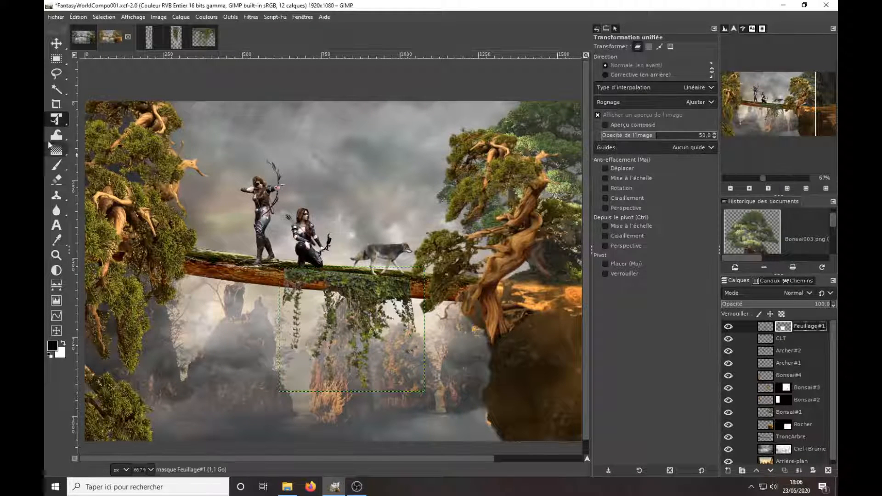
left_click(56, 165)
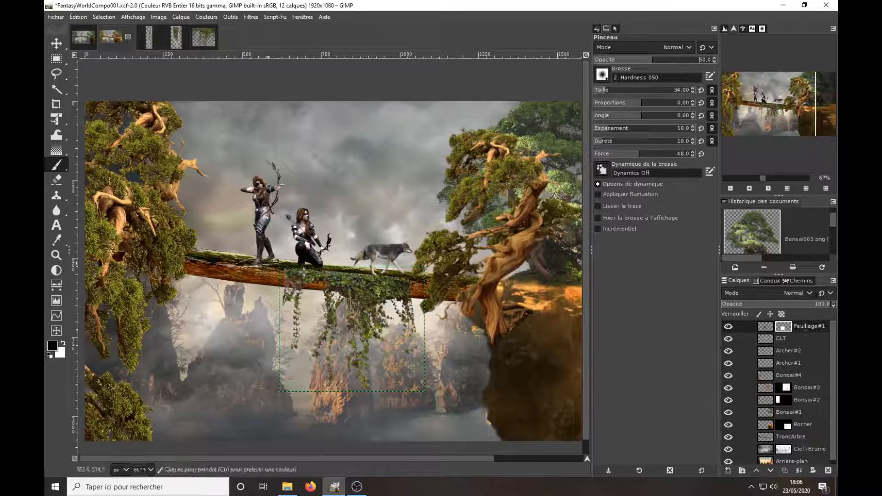
scroll(375, 258, "up", 4)
mouse_move(262, 238)
left_mouse_down()
mouse_move(492, 276)
mouse_move(532, 305)
left_mouse_up()
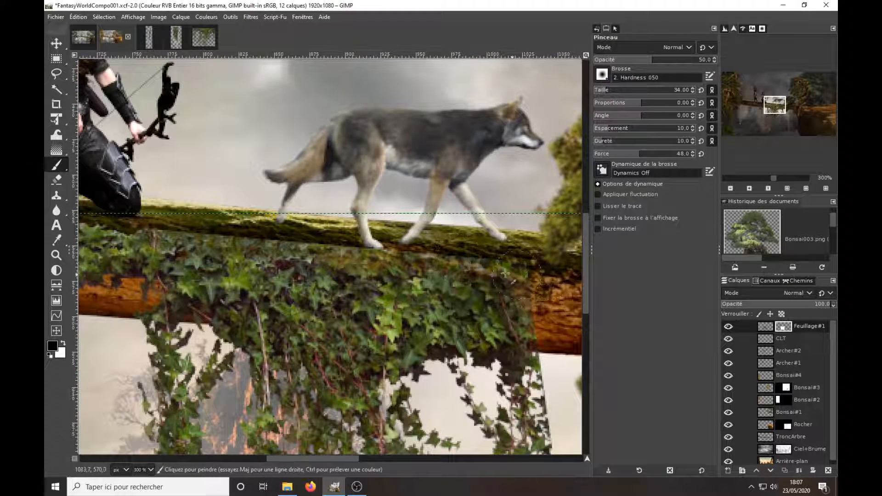
left_click_drag(301, 340, 490, 342)
mouse_move(313, 231)
left_mouse_down()
mouse_move(226, 223)
mouse_move(163, 257)
left_mouse_up()
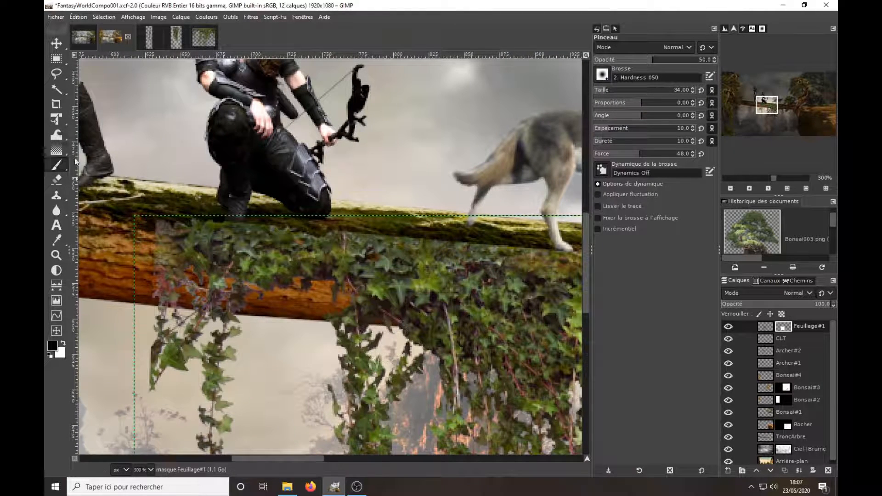
Mask the foliage's left end and upper edge beneath the kneeling archer, refining with a size 12 brush at 100% opacity.
mouse_move(234, 224)
left_mouse_down()
mouse_move(477, 243)
mouse_move(202, 248)
left_mouse_up()
left_click_drag(203, 247, 464, 270)
left_click_drag(316, 257, 214, 250)
left_click_drag(81, 236, 301, 163)
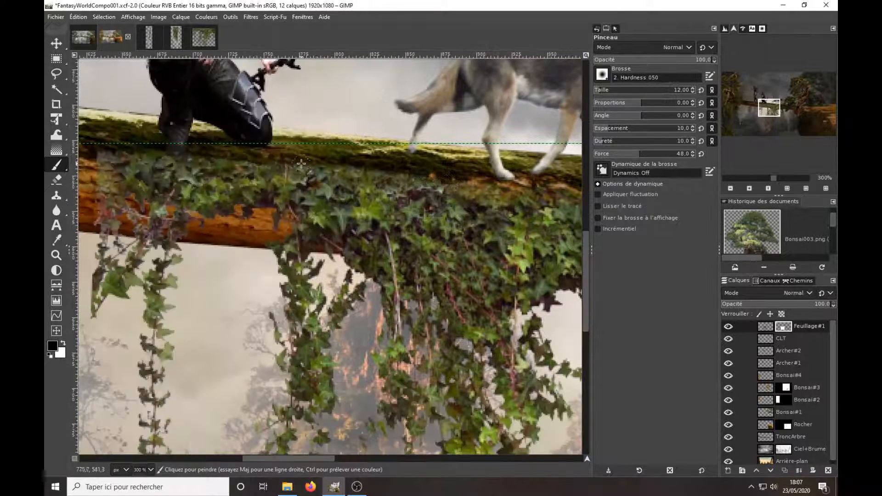
left_click_drag(159, 153, 236, 155)
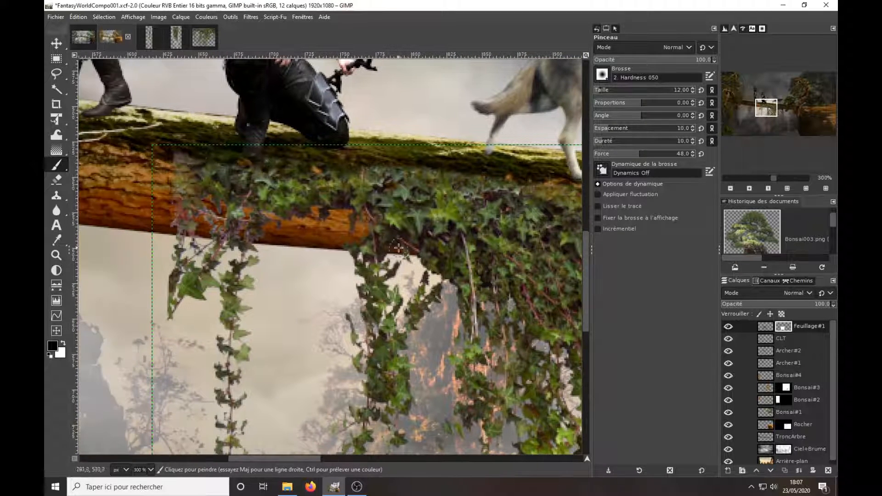
Enlarge the brush to 29 and mask out the leftover hard edge at the foliage's right end.
key("bracketright")
key("bracketright")
key("bracketright")
key("bracketright")
key("bracketright")
key("bracketright")
key("bracketright")
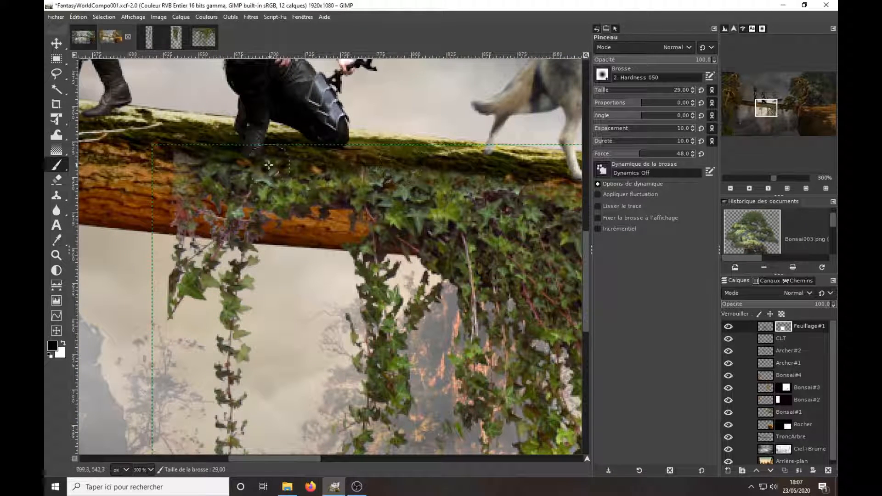
scroll(275, 206, "up", 1)
scroll(276, 207, "right", 8)
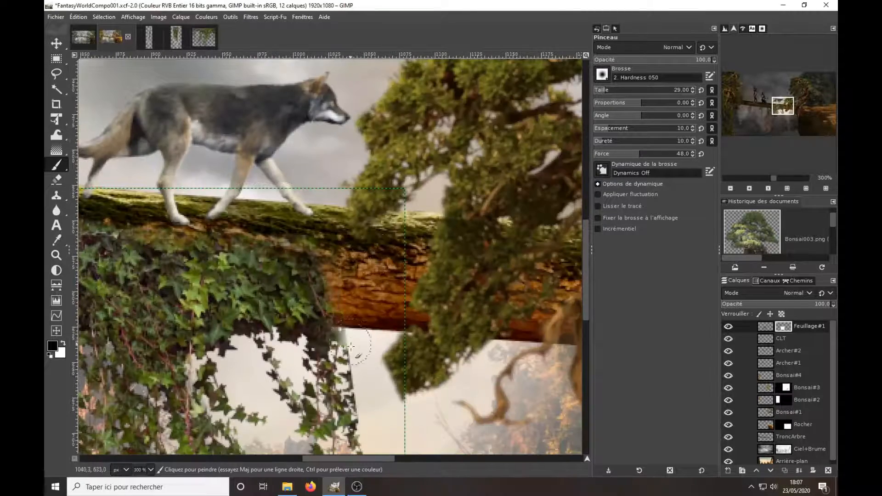
scroll(351, 346, "down", 2)
scroll(350, 346, "left", 2)
mouse_move(432, 249)
left_mouse_down()
mouse_move(448, 386)
mouse_move(432, 409)
mouse_move(425, 239)
left_mouse_up()
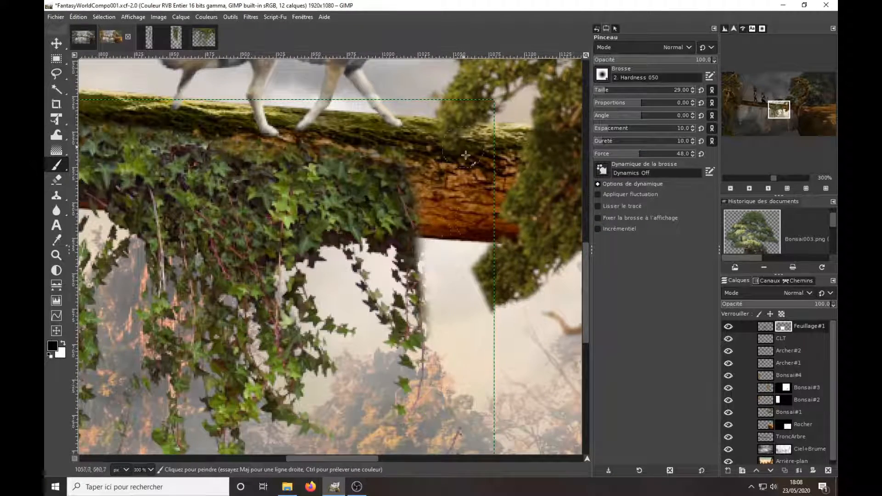
Resize the Feuillage#1 layer to the image dimensions.
scroll(466, 156, "down", 2)
right_click(783, 326)
left_click(689, 156)
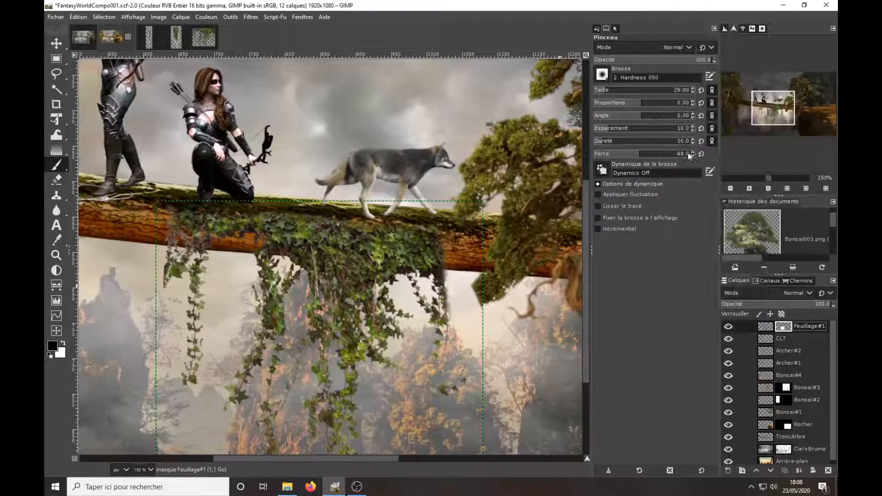
Add the dense hanging foliage image as a new layer and shrink it with Unified Transform so it hangs beneath the trunk.
scroll(442, 312, "down", 1)
left_click(176, 37)
left_click_drag(176, 37, 92, 144)
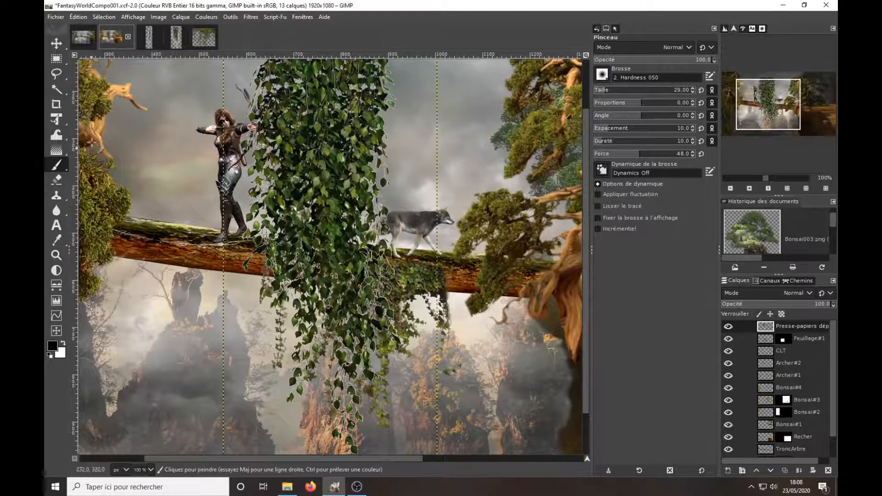
key("shift+t")
scroll(322, 207, "down", 2)
left_click(322, 206)
left_click_drag(274, 89, 326, 235)
key("Return")
scroll(350, 244, "up", 3)
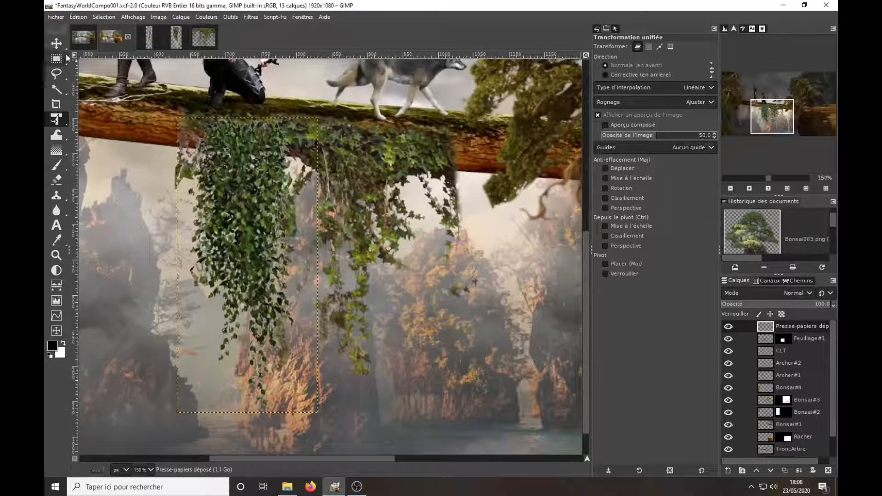
Move the dense foliage left so it hangs beneath the standing archer.
key("m")
left_click_drag(249, 257, 140, 257)
scroll(134, 150, "down", 4)
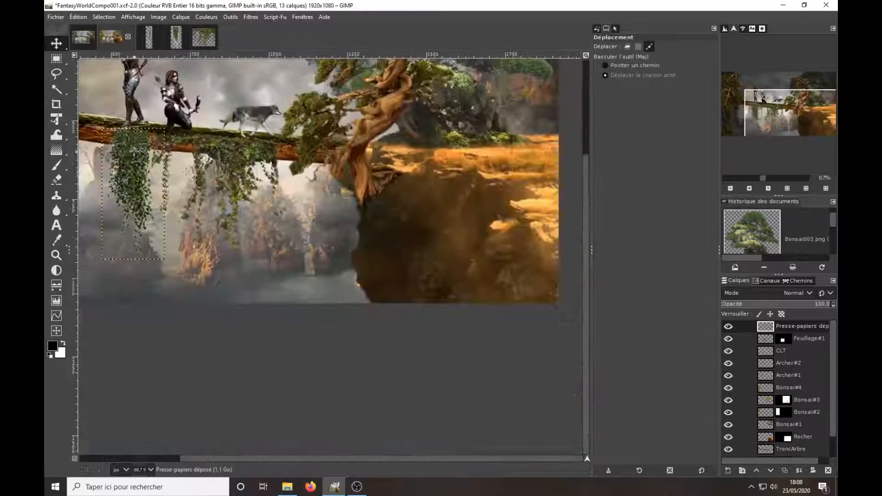
Copy the narrow hanging foliage image into the composition as a new layer and shrink it with Unified Transform.
left_click(148, 37)
left_click(110, 37)
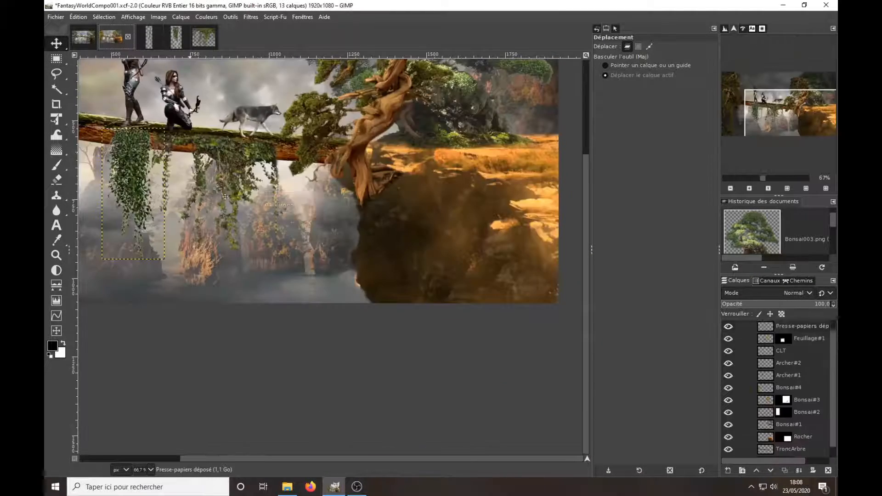
key("ctrl+v")
scroll(322, 184, "down", 2)
key("shift+t")
left_click(338, 168)
left_click_drag(345, 176, 261, 159)
scroll(261, 159, "up", 4)
key("Return")
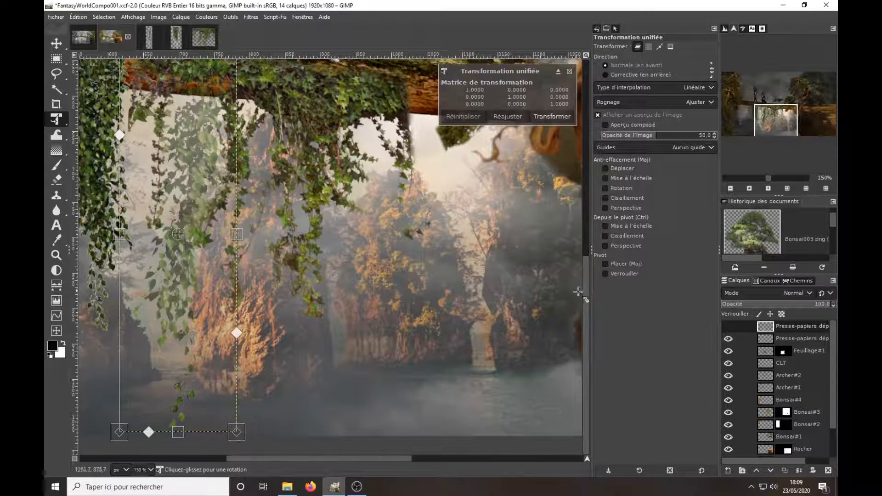
Rotate and shift the narrow foliage slightly so it hangs from the trunk beneath the kneeling archer.
left_click_drag(586, 295, 586, 231)
left_click_drag(202, 276, 200, 280)
left_click_drag(265, 405, 266, 398)
left_click_drag(206, 359, 217, 365)
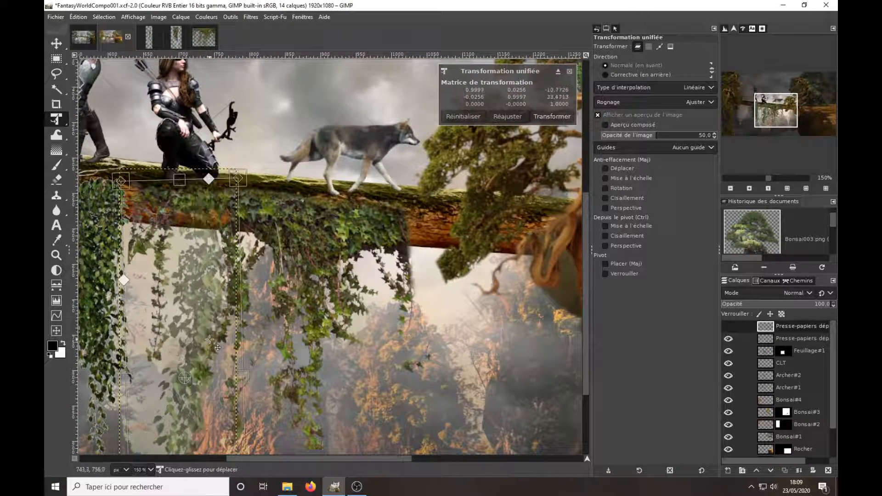
left_click(552, 116)
scroll(430, 294, "down", 1)
left_click(207, 245)
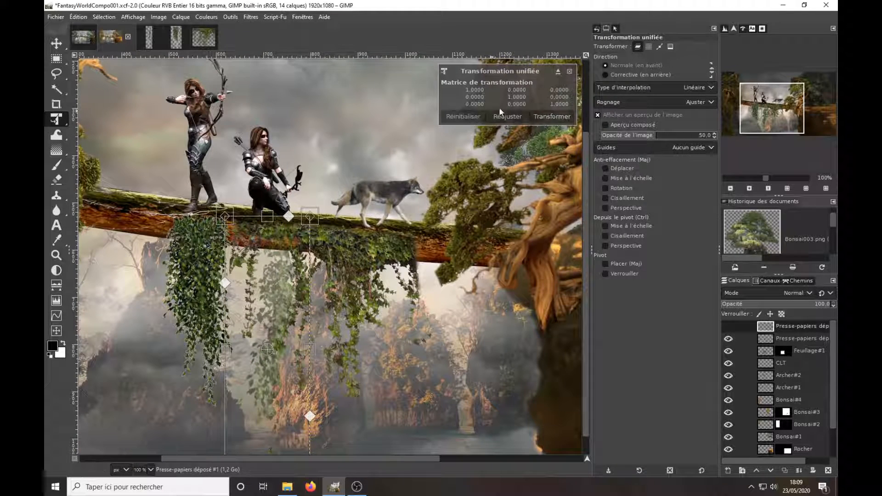
key("Escape")
Name the dense foliage layer Feuillage#2 and slightly rotate, widen and lengthen it with Unified Transform to follow the trunk.
left_click(789, 338)
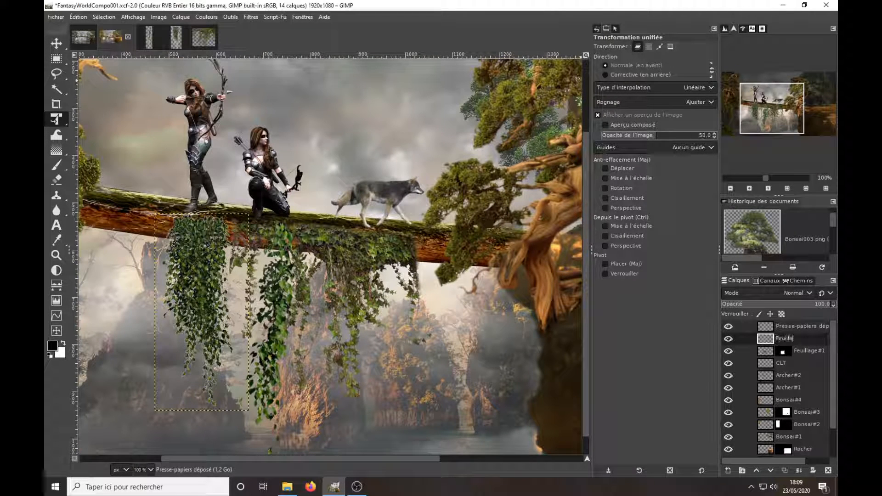
left_click(200, 258)
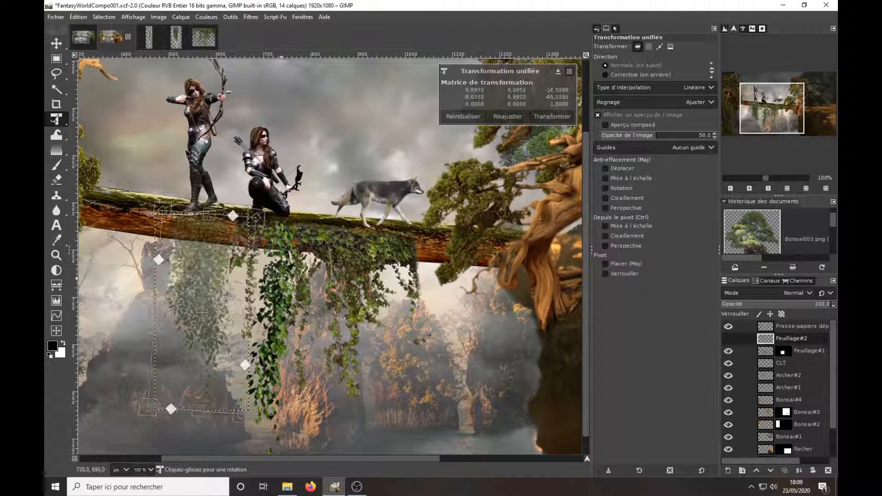
left_click_drag(251, 362, 258, 369)
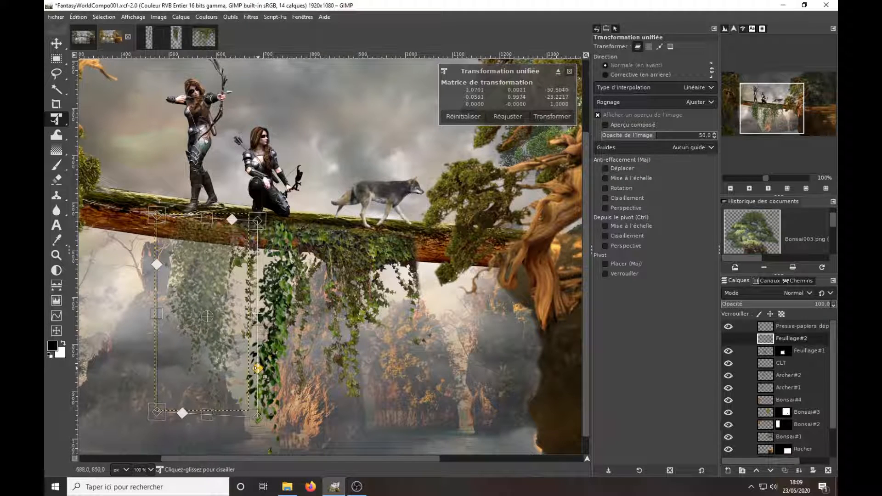
left_click_drag(156, 412, 159, 423)
key("Return")
Reposition both new foliage layers slightly against the trunk and name the narrow foliage layer Feuillage#3.
key("m")
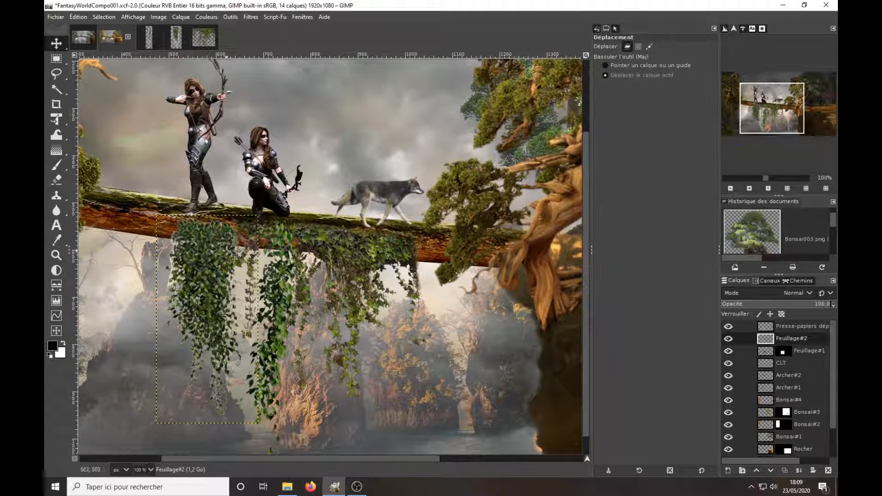
scroll(222, 235, "up", 2)
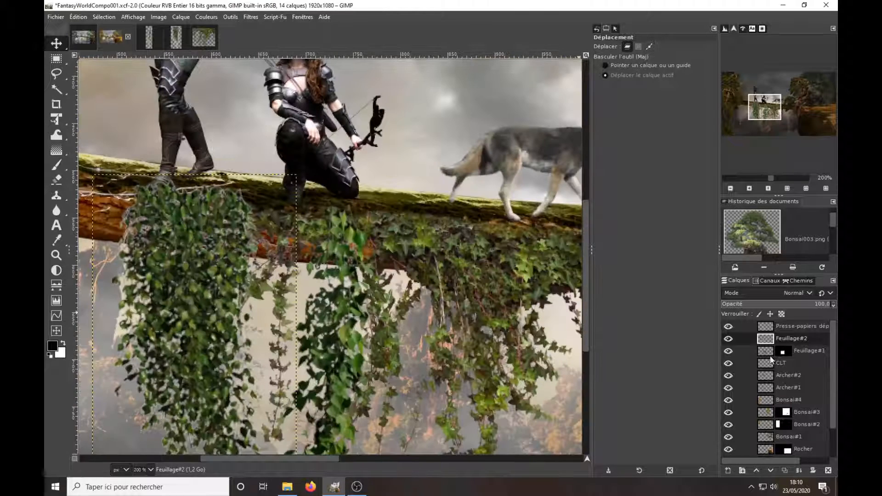
left_click(776, 327)
left_click_drag(353, 273, 342, 266)
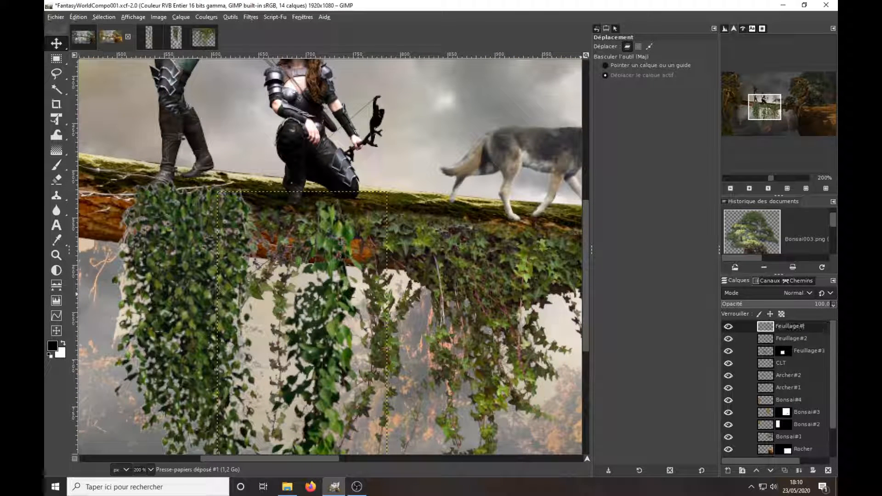
type("3")
key("Return")
Shift the Feuillage#1 foliage slightly to the right along the trunk and activate its layer mask for the Paintbrush.
left_click(787, 188)
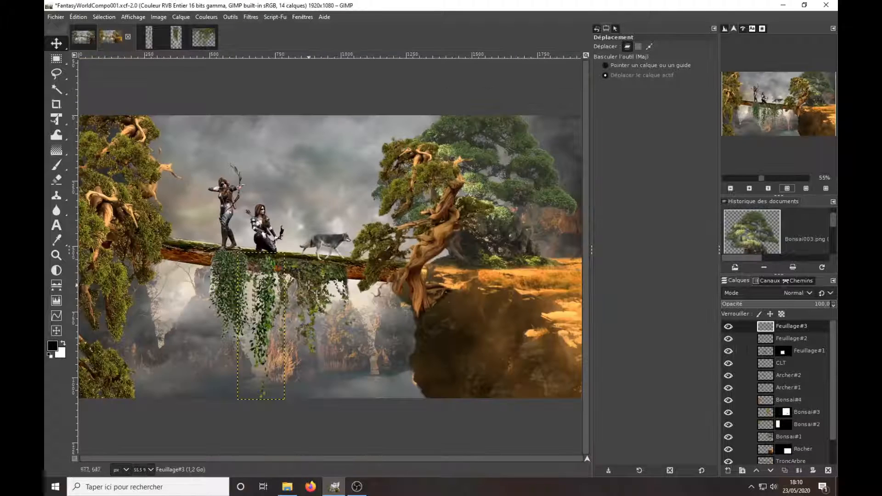
left_click(766, 353)
left_click_drag(296, 301, 301, 300)
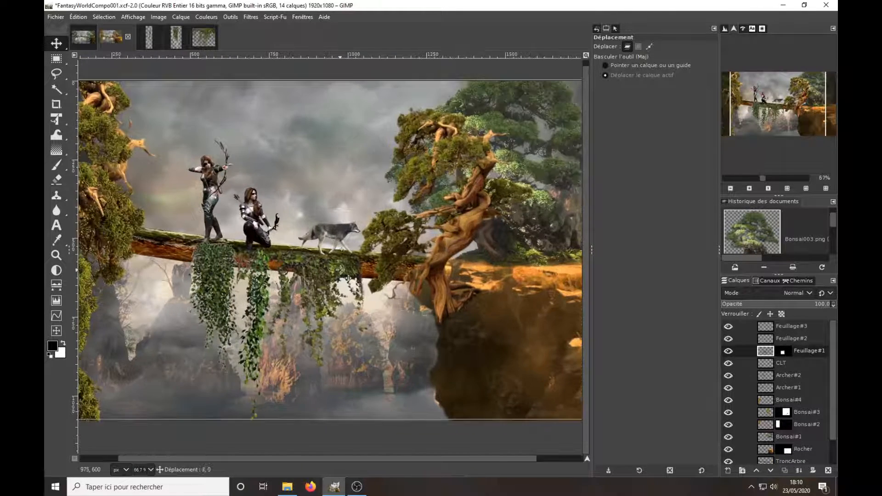
key("1")
left_click(784, 351)
key("p")
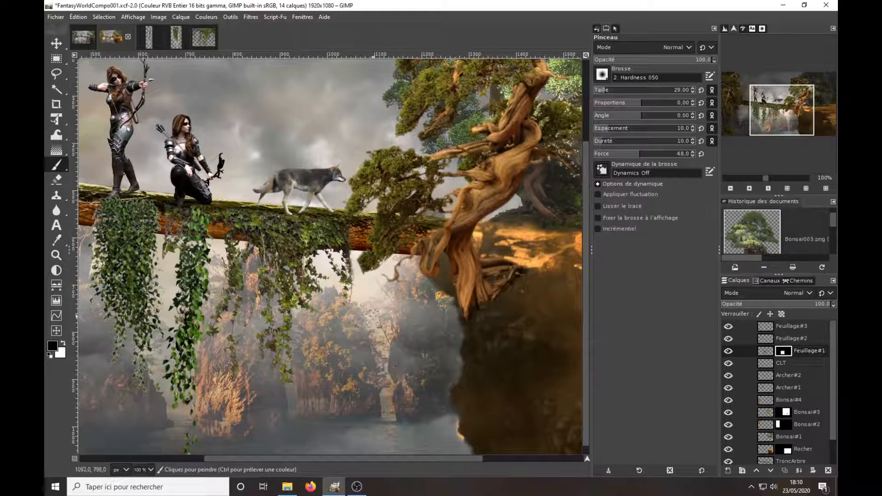
Flip the Feuillage004 image horizontally and add it to the composition as a new layer.
left_click(203, 37)
mouse_move(57, 119)
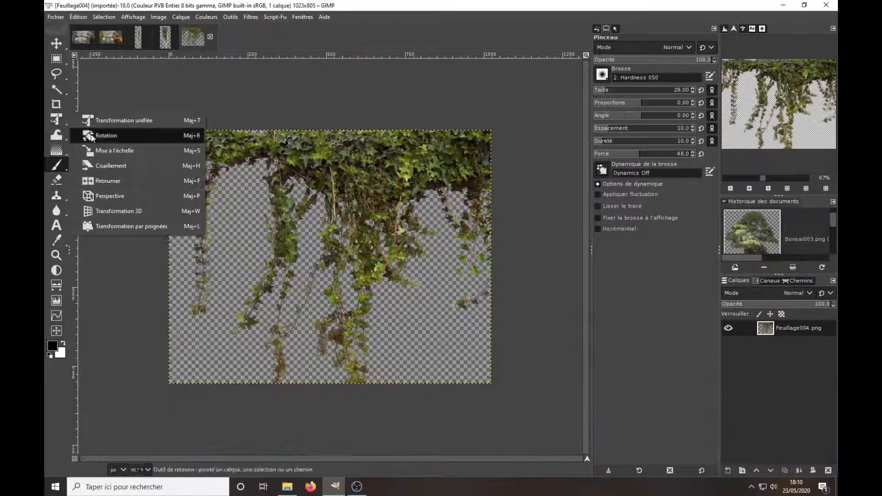
left_click(103, 181)
left_click(129, 142)
left_click(88, 123)
left_click_drag(193, 37, 408, 246)
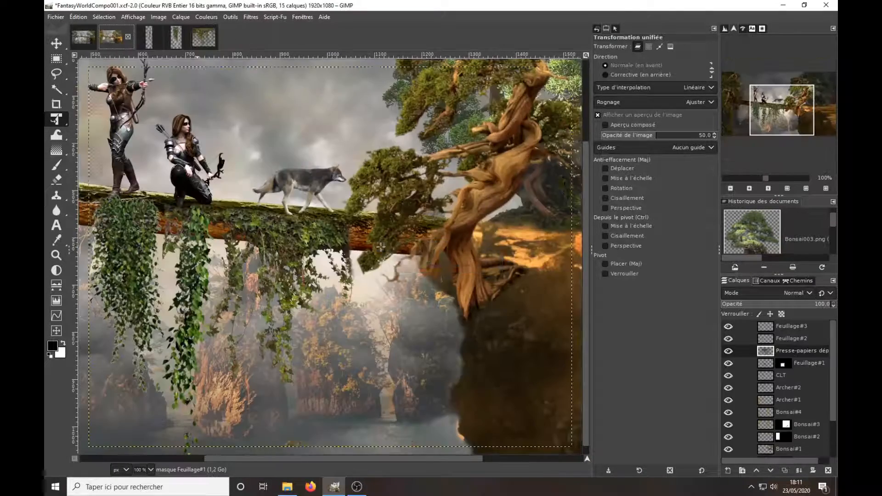
Shrink the flipped foliage to about 0.38 times with Unified Transform and place it beneath the trunk's right end.
scroll(408, 246, "down", 3)
left_click(317, 206)
left_click_drag(308, 193, 421, 256)
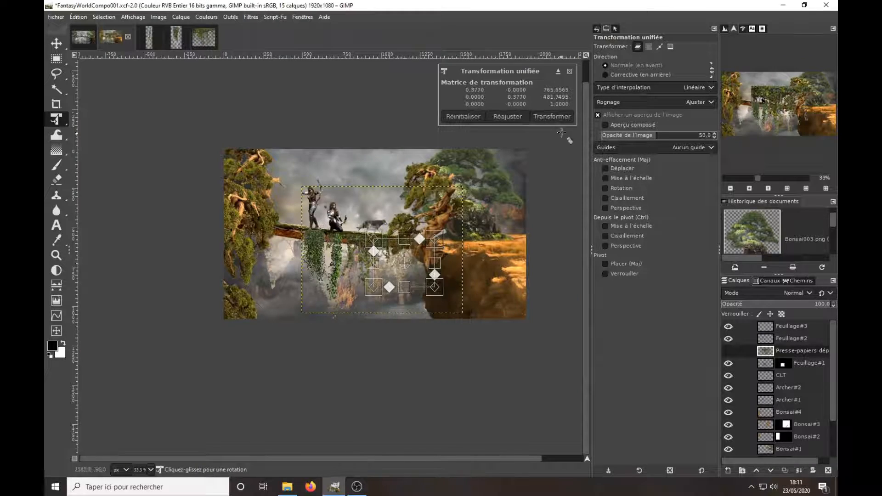
left_click(552, 117)
Raise the flipped foliage to the top of the layer stack, fine-tune its position and name the layer Feuillage#4.
key("1")
left_click_drag(803, 353, 802, 324)
left_click_drag(385, 242, 395, 240)
left_click(552, 116)
double_click(790, 326)
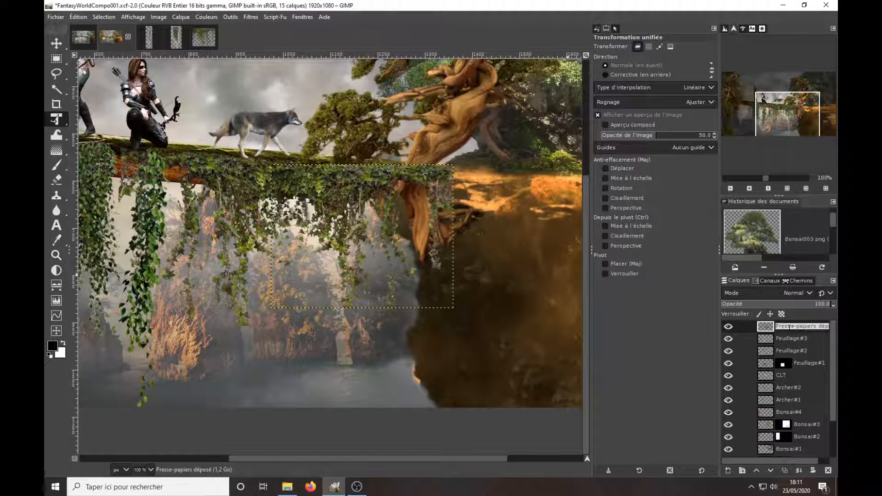
type("Feuillage#4")
key("Return")
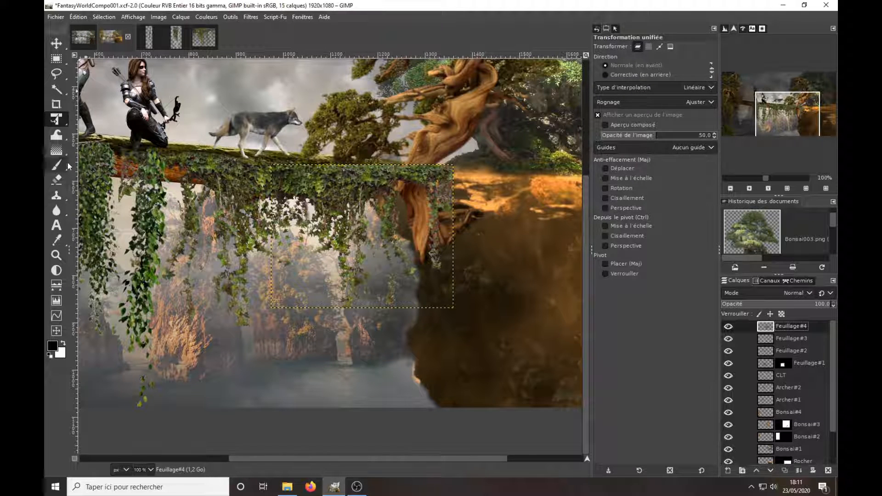
Resize the Feuillage#4 layer to the image dimensions and add a white layer mask to it.
right_click(789, 326)
left_click(690, 182)
left_click(729, 258)
Mask out the Feuillage#4 foliage covering the bonsai's roots and its straight upper edge along the trunk, using a size 29 brush.
key("p")
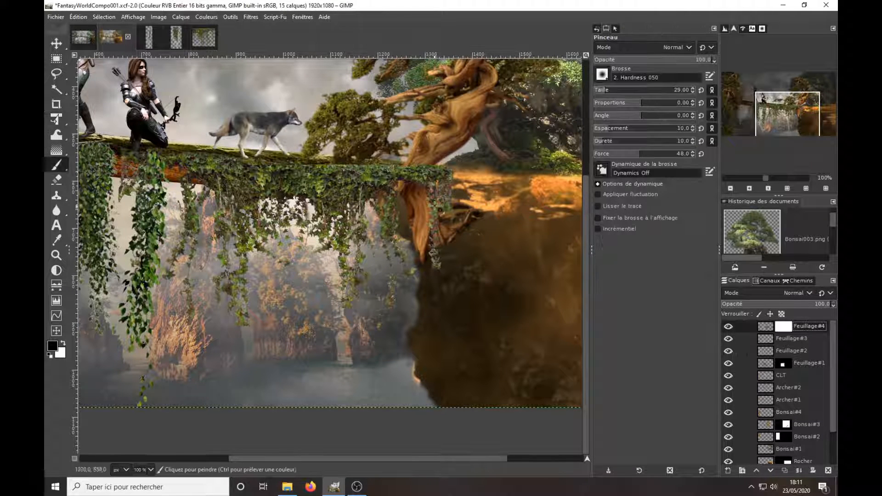
key("2")
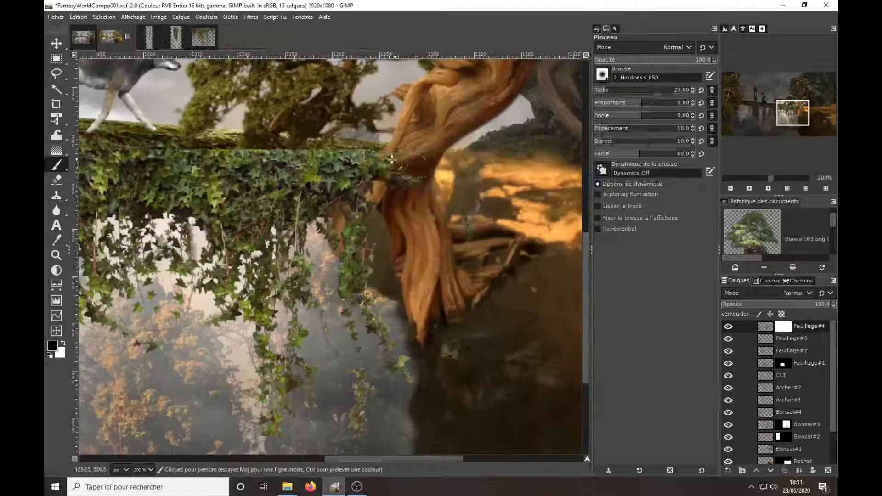
mouse_move(359, 254)
left_mouse_down()
mouse_move(476, 363)
mouse_move(353, 215)
left_mouse_up()
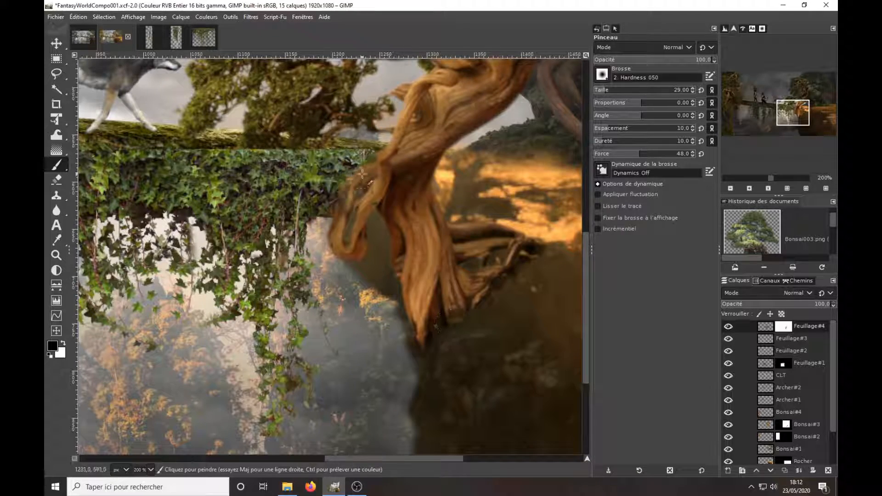
left_click_drag(340, 145, 509, 191)
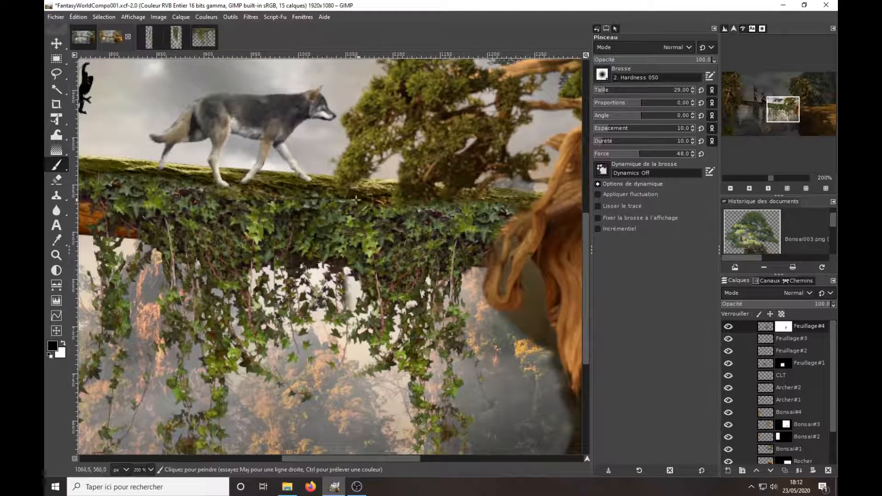
Duplicate the Feuillage#4 layer as Feuillage #5 and delete the copy's layer mask.
key("minus")
key("minus")
key("minus")
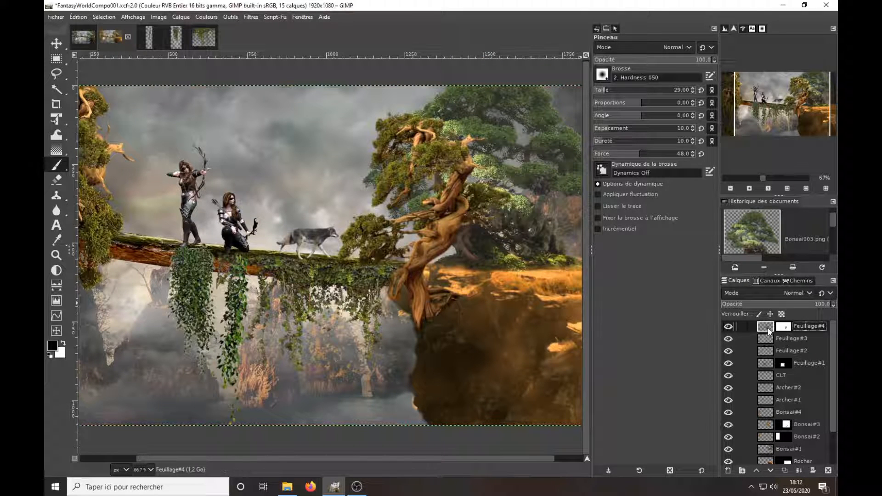
key("shift+ctrl+d")
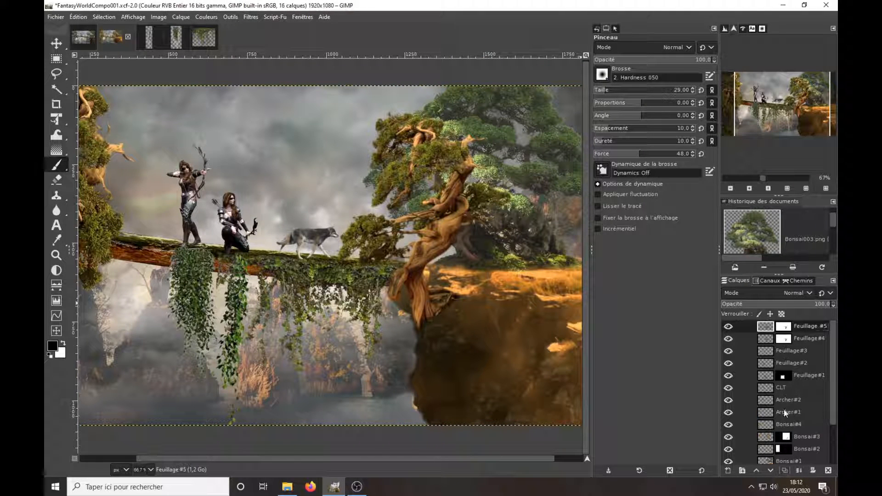
right_click(780, 326)
left_click(735, 255)
Move the Feuillage #5 foliage to hang beneath the left part of the trunk, next to the left bonsai.
key("m")
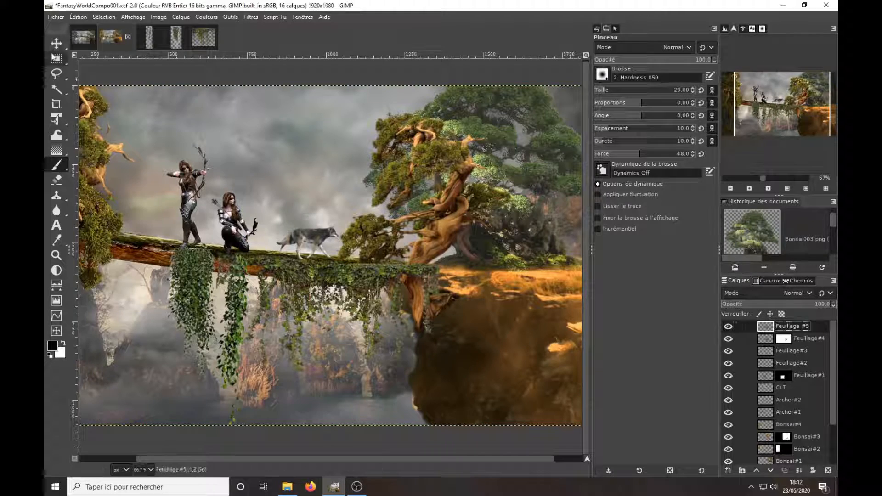
left_click_drag(281, 284, 127, 256)
left_click_drag(128, 256, 381, 271)
left_click_drag(381, 271, 417, 277)
key("shift+t")
left_click(425, 285)
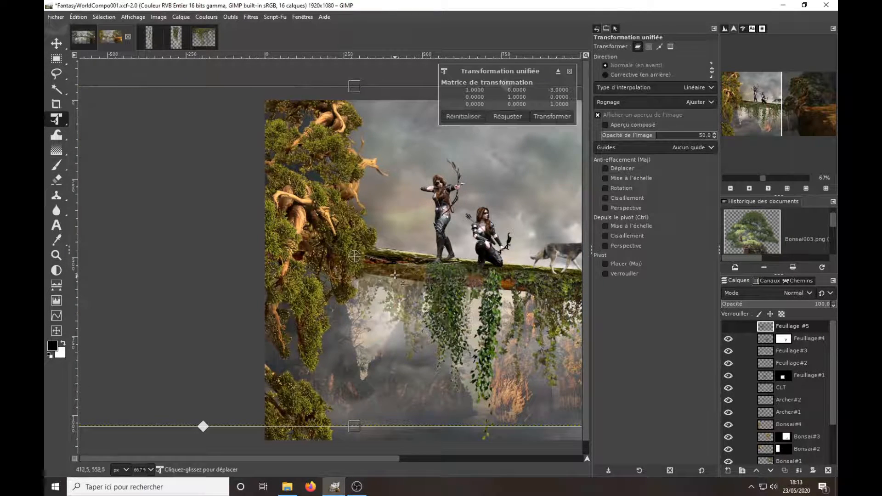
left_click(570, 71)
Crop Feuillage #5 to its content, then rotate it and adjust its corners with Unified Transform to follow the trunk's slope.
left_click(181, 17)
left_click(207, 198)
left_click(471, 291)
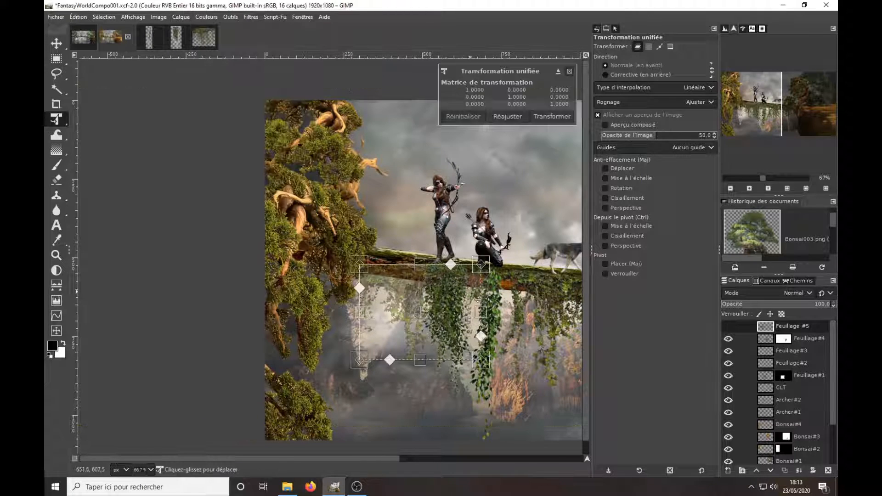
left_click_drag(472, 291, 475, 293)
left_click_drag(498, 287, 499, 293)
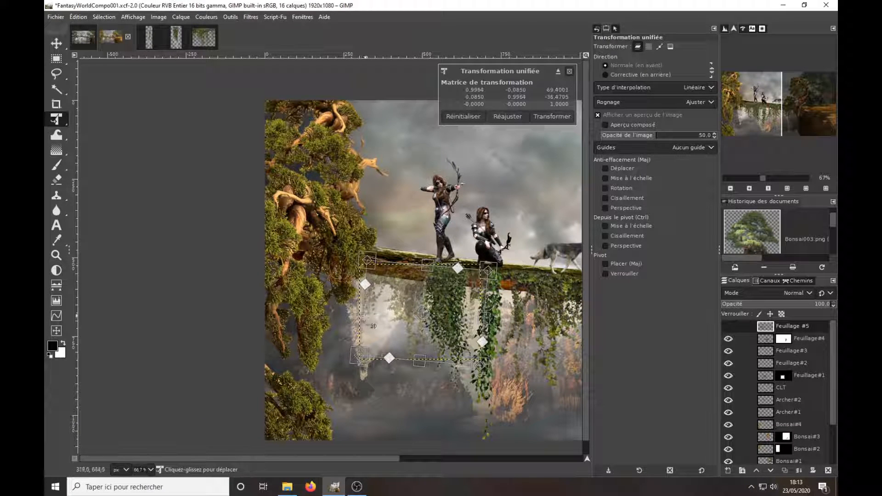
left_click_drag(360, 355, 362, 368)
left_click_drag(368, 260, 355, 259)
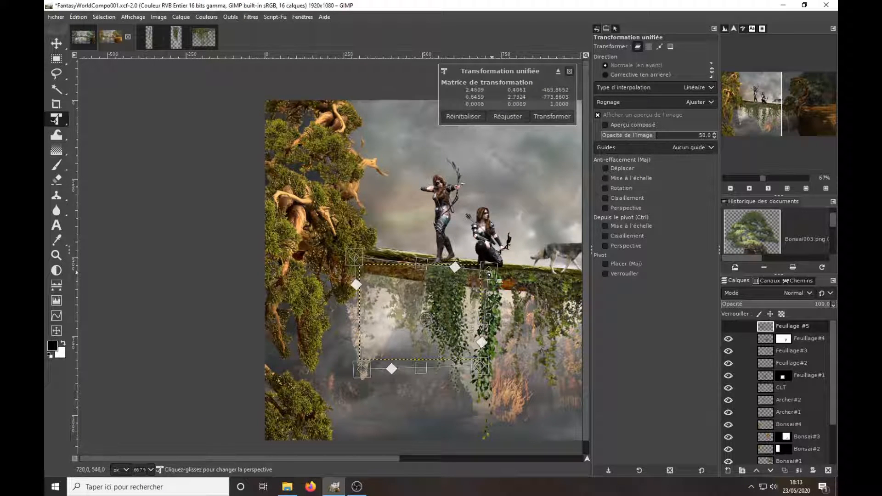
left_click(552, 117)
Add a layer mask to Feuillage #5 and resize the layer to the image dimensions.
scroll(478, 301, "up", 2)
scroll(485, 322, "down", 1)
scroll(510, 312, "up", 1)
right_click(771, 329)
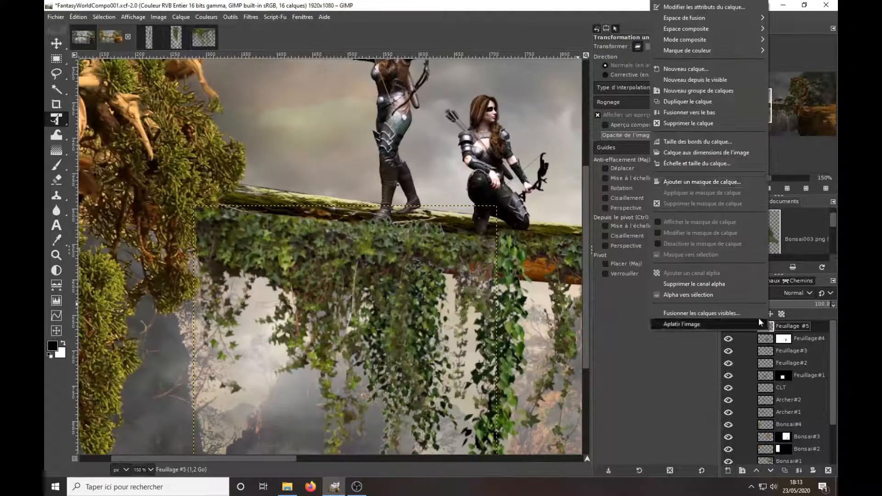
left_click(710, 182)
left_click(711, 256)
key("p")
right_click(768, 329)
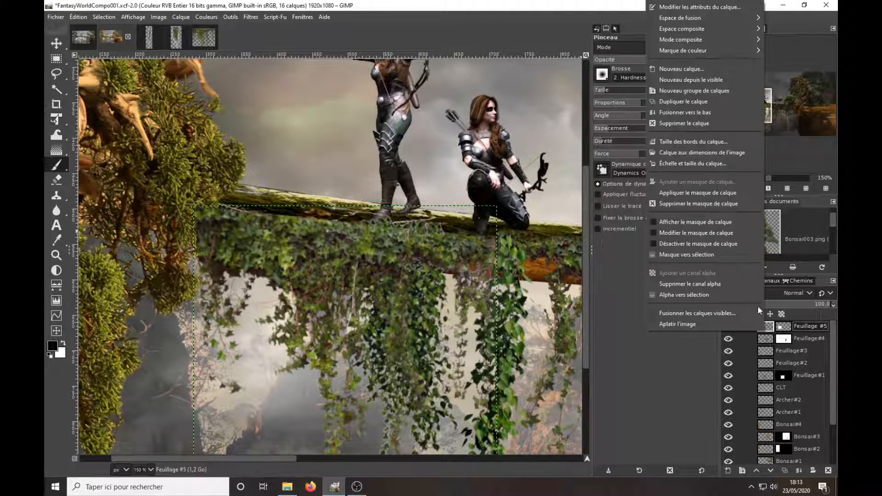
left_click(698, 152)
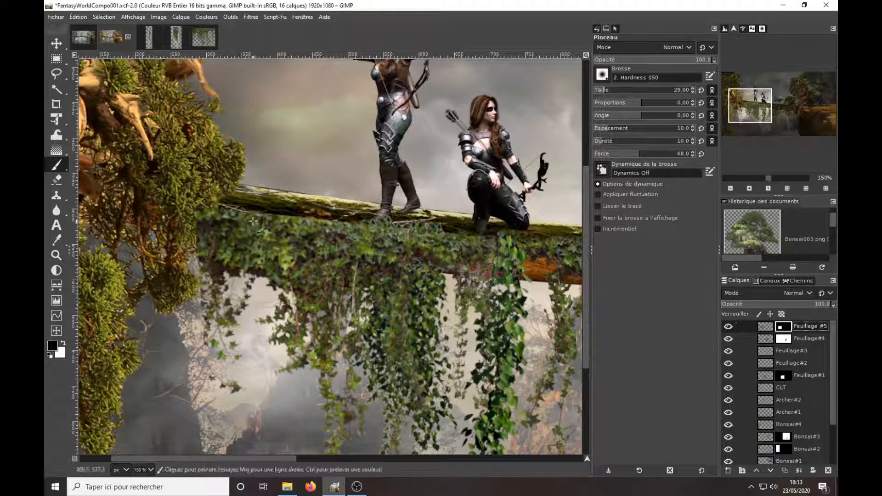
Delete the layer mask of Feuillage #5 and replace it with a white one.
right_click(787, 327)
left_click(703, 204)
right_click(772, 328)
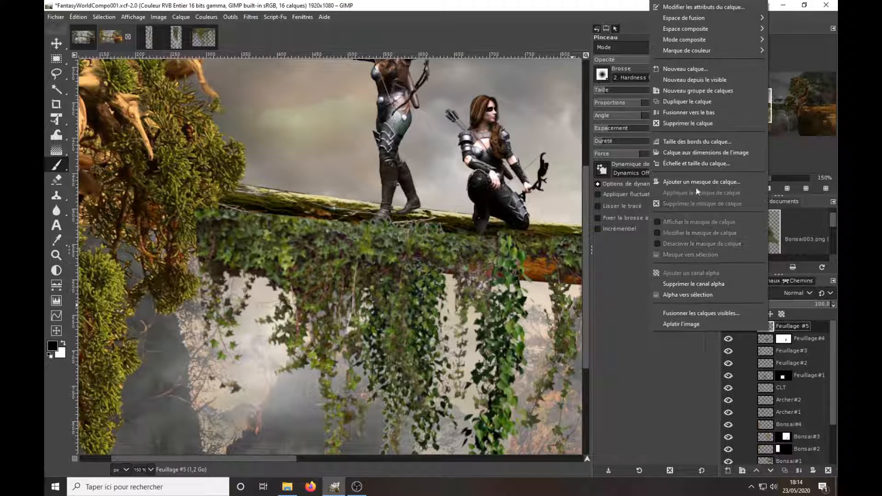
left_click(696, 183)
left_click(707, 258)
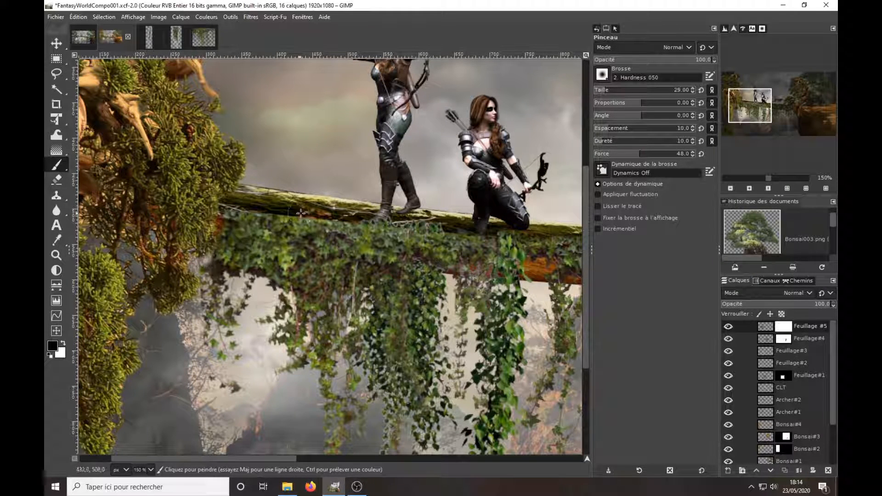
Shift the Feuillage #5 foliage by -17, -12 pixels, up along the trunk and toward the left bonsai.
scroll(499, 372, "down", 2)
scroll(197, 277, "up", 3)
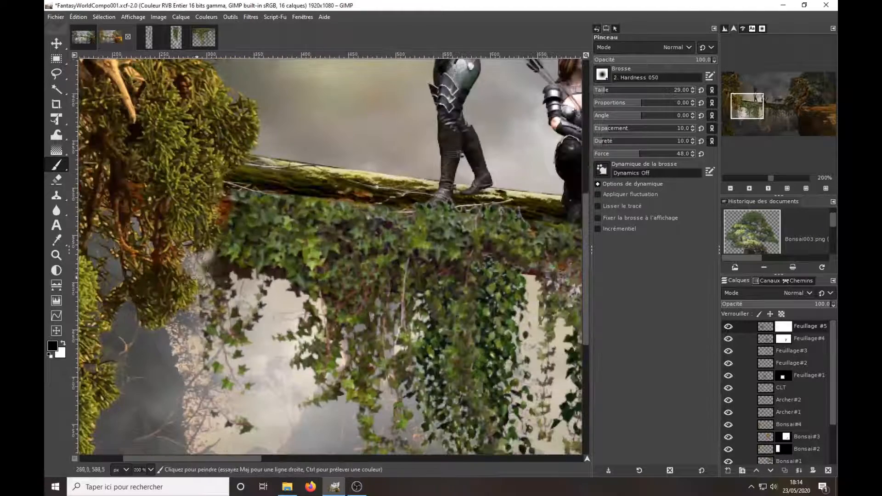
key("m")
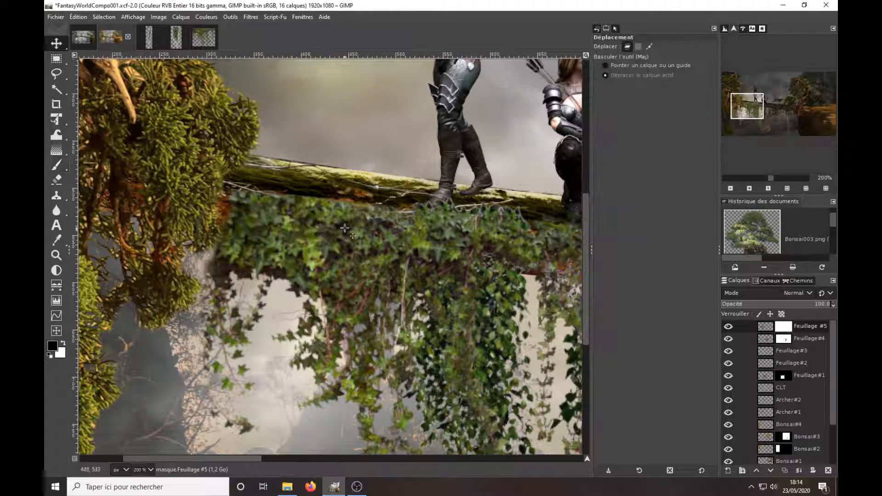
left_click_drag(326, 224, 313, 219)
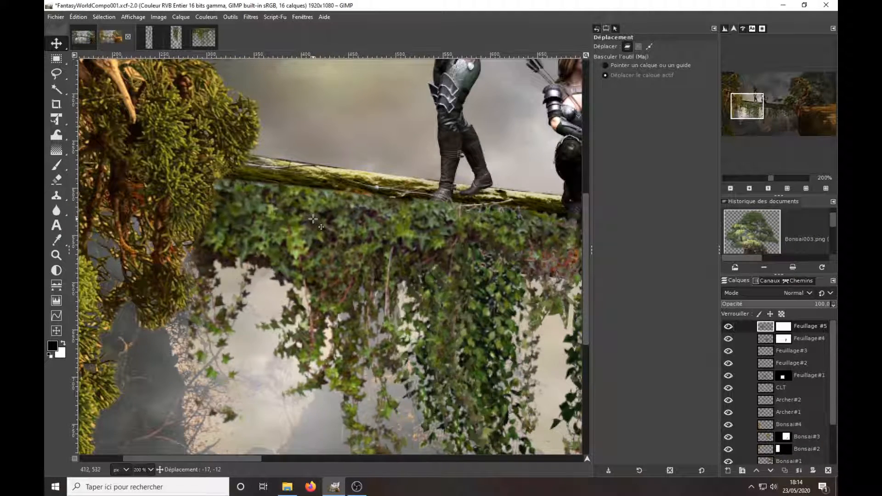
Mask out the Feuillage #5 foliage overlapping the left bonsai and its upper edge on the trunk, reducing the brush size to 26.
key("p")
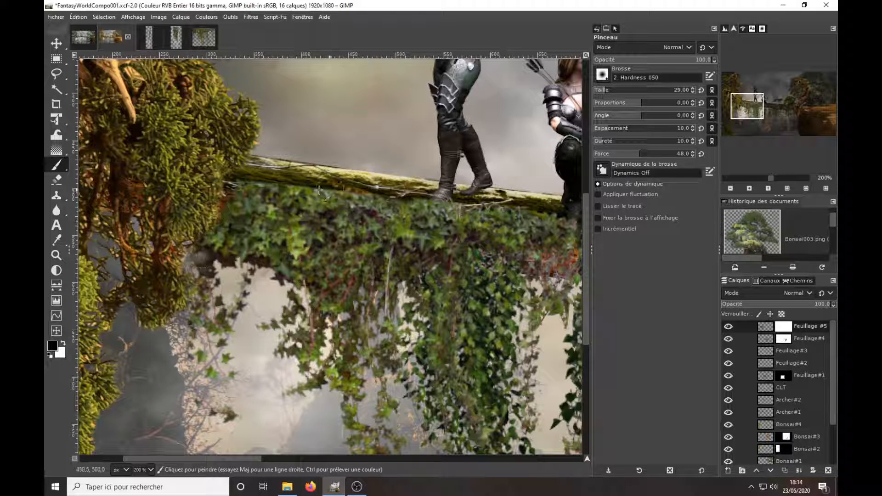
left_click_drag(519, 214, 364, 215)
scroll(364, 214, "down", 3)
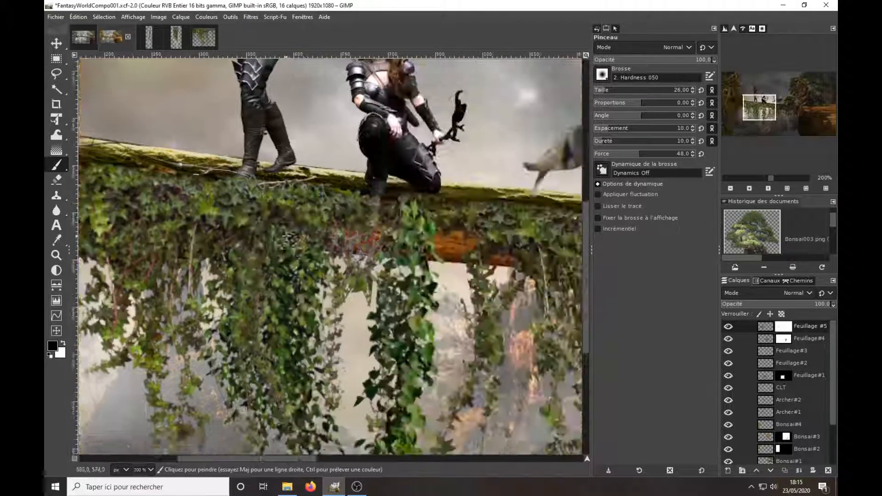
Create a layer group named Feuillage and place all five foliage layers in it.
left_click(743, 471)
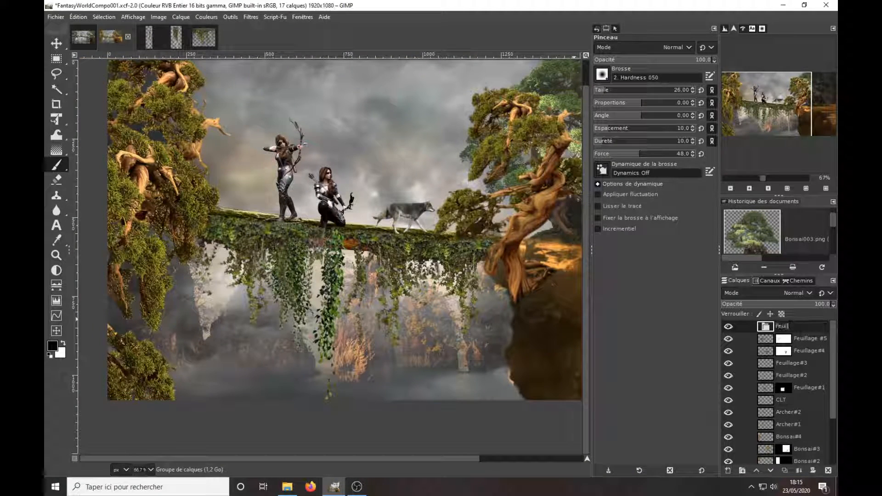
left_click_drag(771, 344, 775, 380)
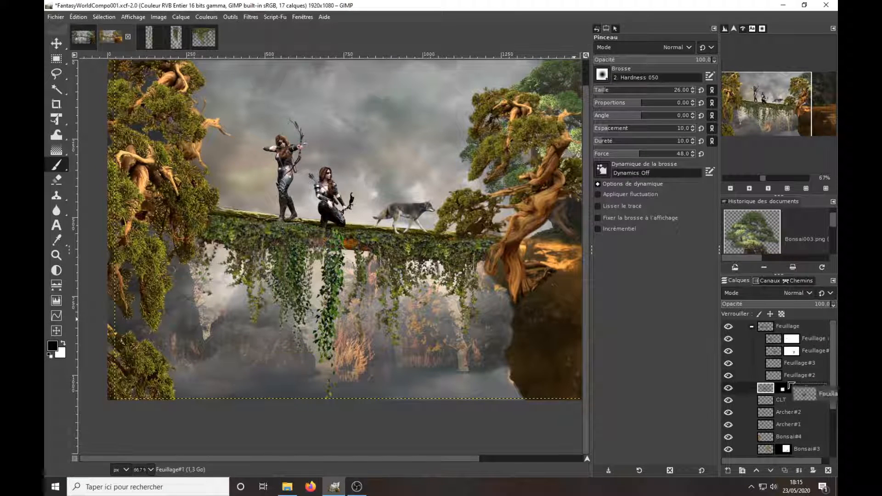
Apply the layer masks of Feuillage #5, Feuillage#4 and Feuillage#1.
right_click(779, 339)
left_click(712, 201)
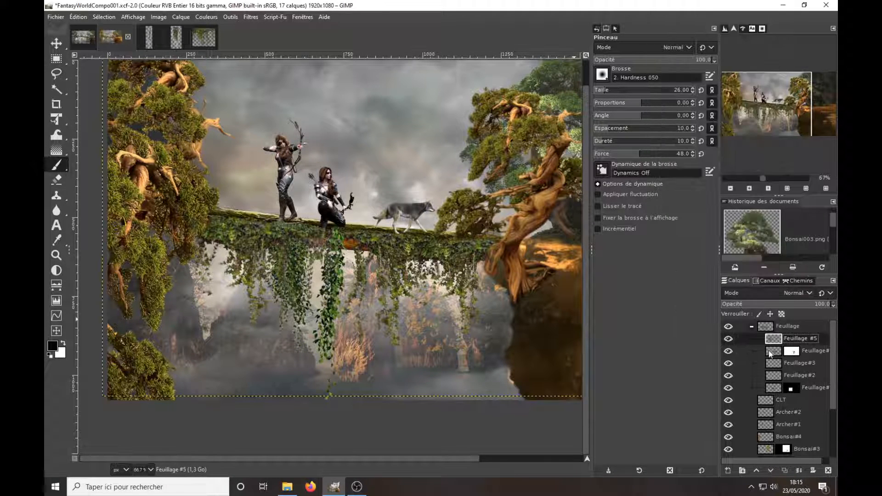
right_click(771, 351)
left_click(704, 212)
right_click(774, 388)
left_click(708, 250)
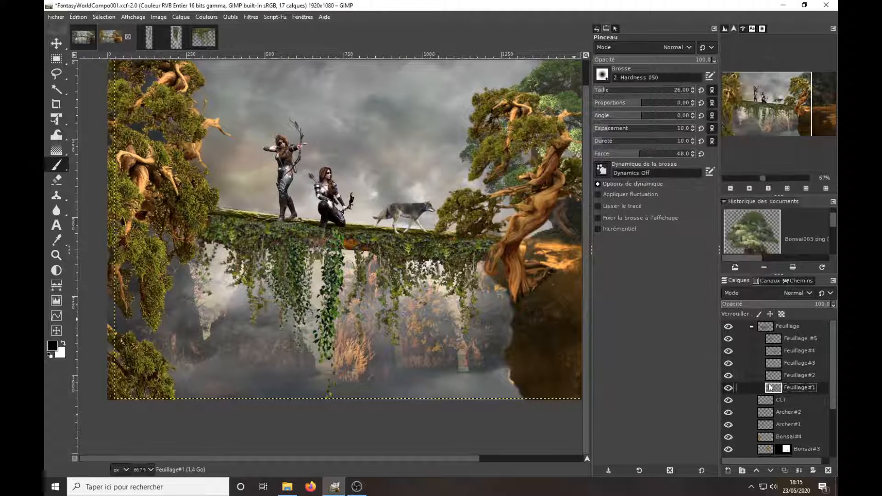
Resize the foliage layers in the Feuillage group to the image dimensions, from Feuillage#1 up to Feuillage #5.
right_click(774, 387)
right_click(777, 363)
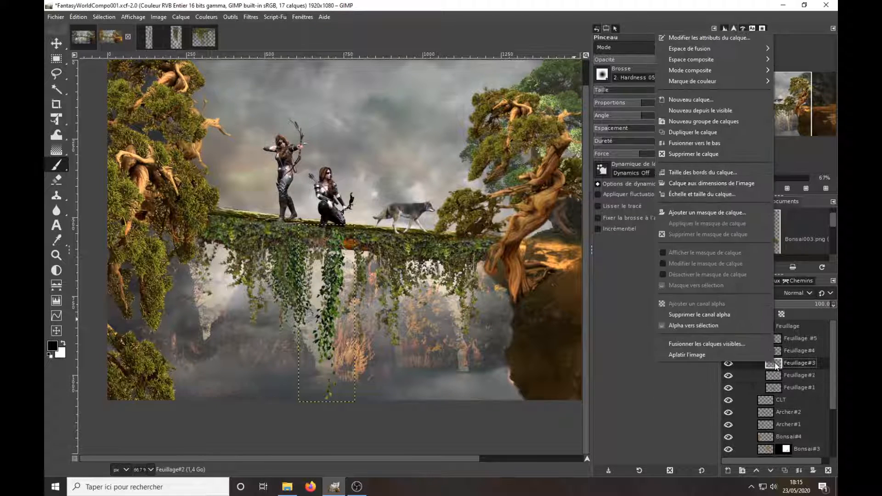
left_click(713, 187)
right_click(771, 351)
left_click(707, 173)
right_click(774, 339)
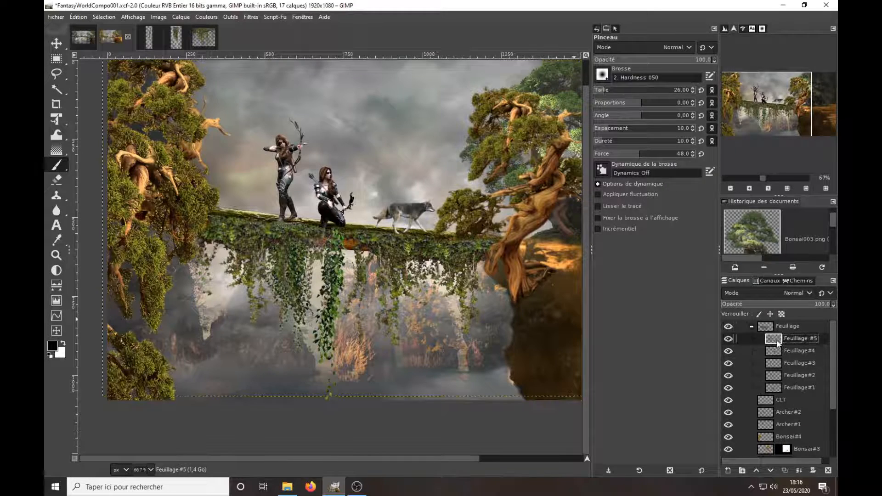
left_click(706, 163)
left_click(769, 329)
left_click(202, 17)
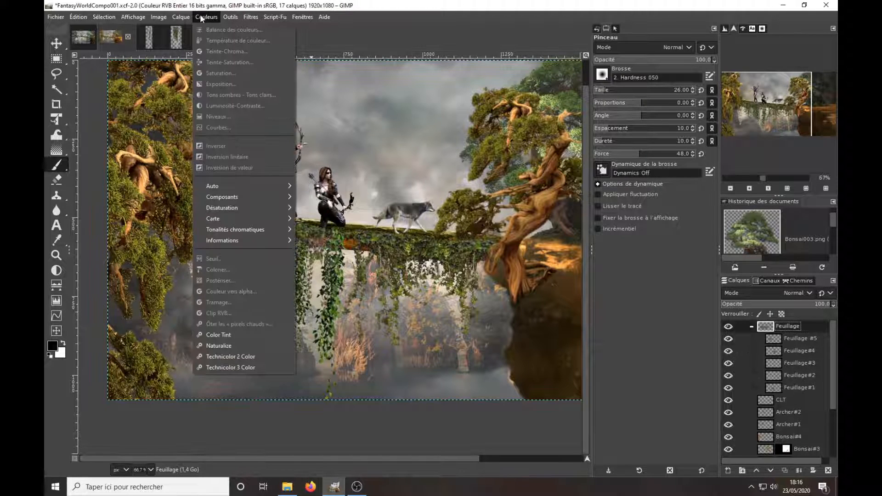
left_click(201, 17)
Warm the Feuillage #5 layer with Color Temperature, using an original temperature of about 6483 and an intended temperature of about 11734.
left_click(799, 338)
left_click(206, 17)
left_click(235, 40)
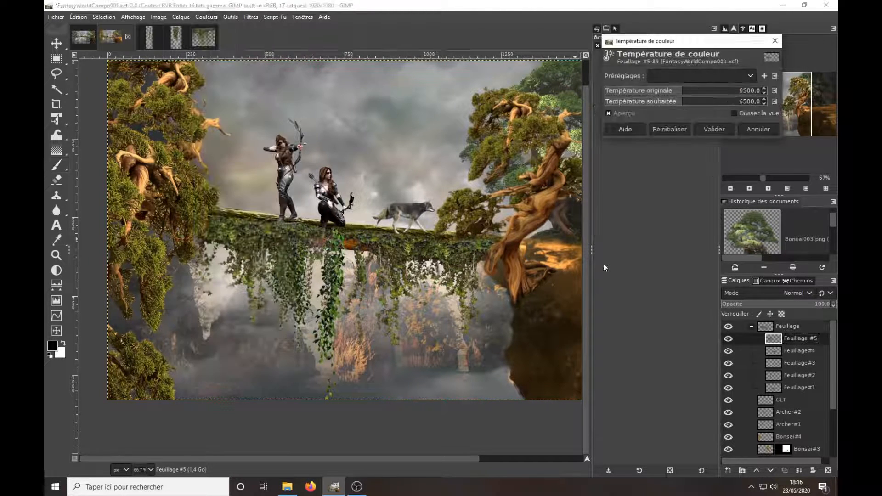
left_click(759, 103)
left_click(672, 91)
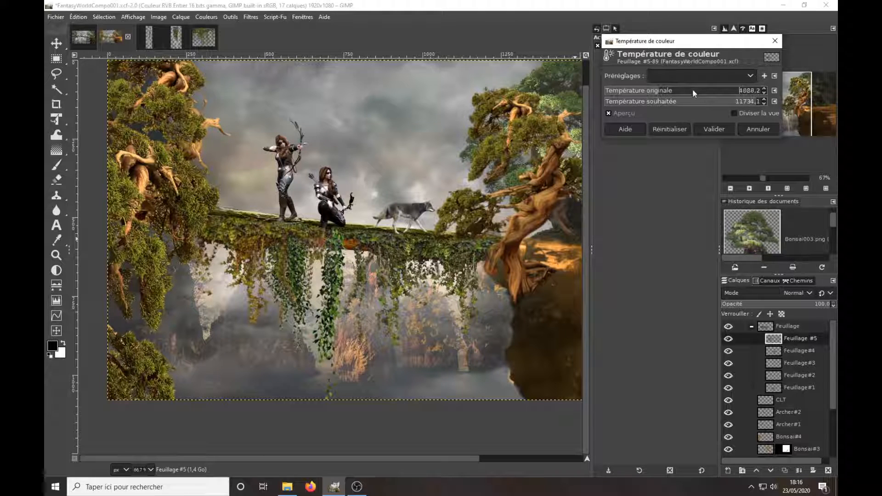
left_click(709, 91)
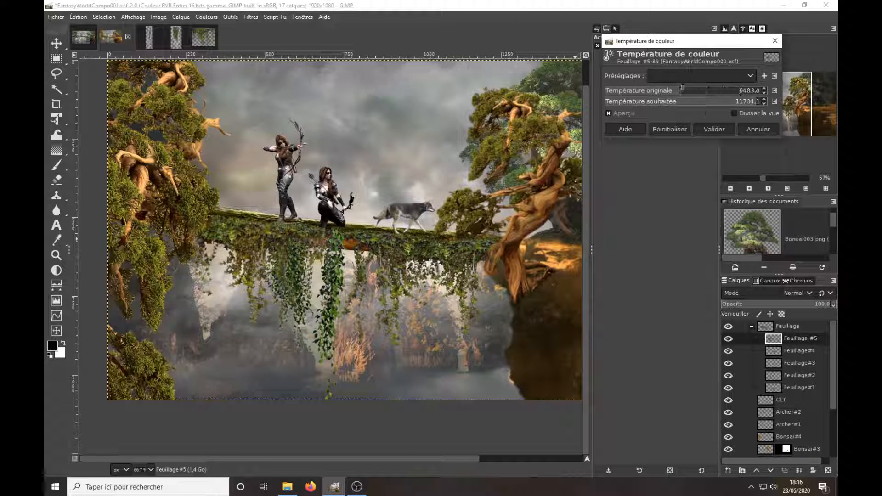
left_click(729, 124)
Repeat the color temperature adjustment on the Feuillage#4 and Feuillage#3 layers.
left_click(797, 351)
left_click(251, 17)
left_click(258, 19)
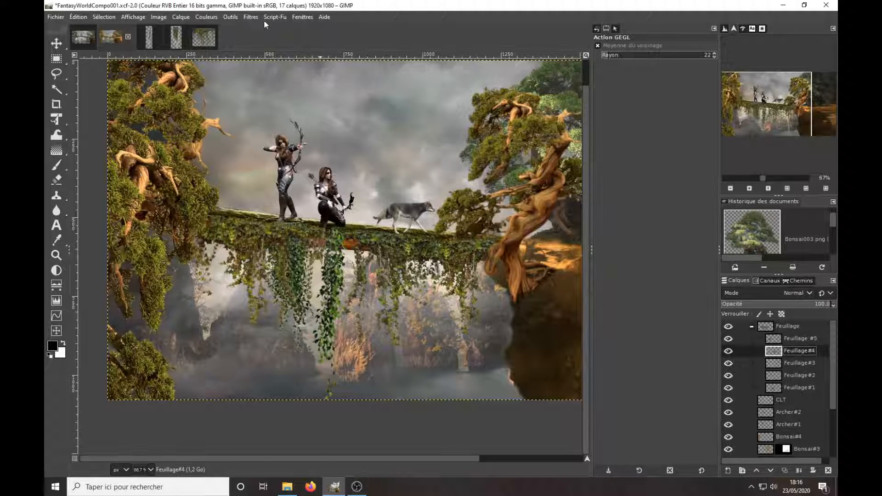
left_click(772, 362)
left_click(250, 17)
left_click(283, 30)
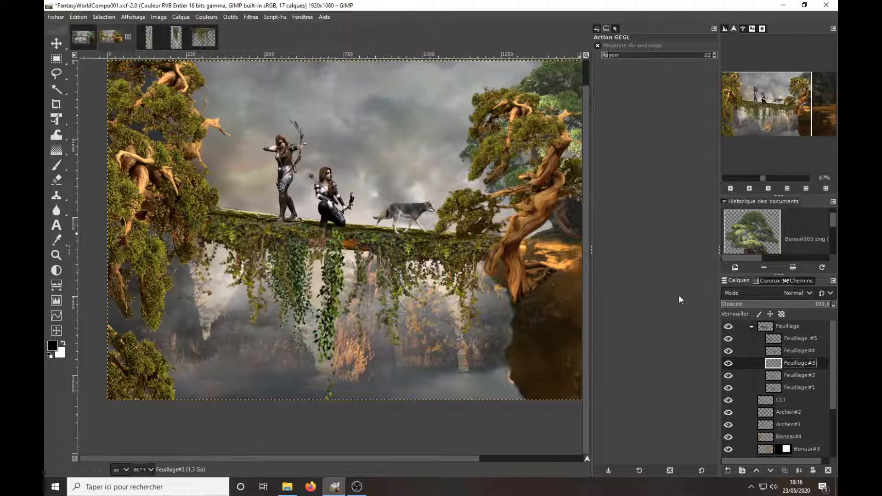
Repeat the color temperature adjustment on the Feuillage#2 and Feuillage#1 layers.
left_click(773, 376)
left_click(250, 17)
left_click(282, 30)
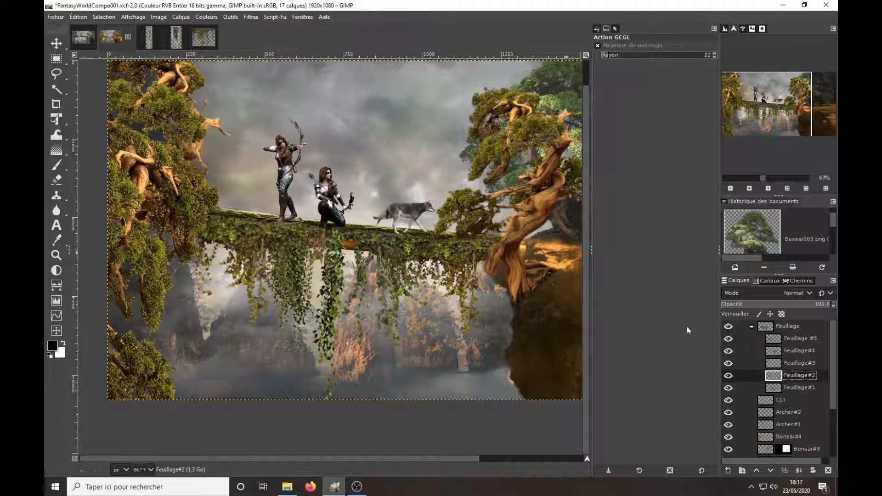
left_click(773, 387)
left_click(251, 17)
left_click(282, 31)
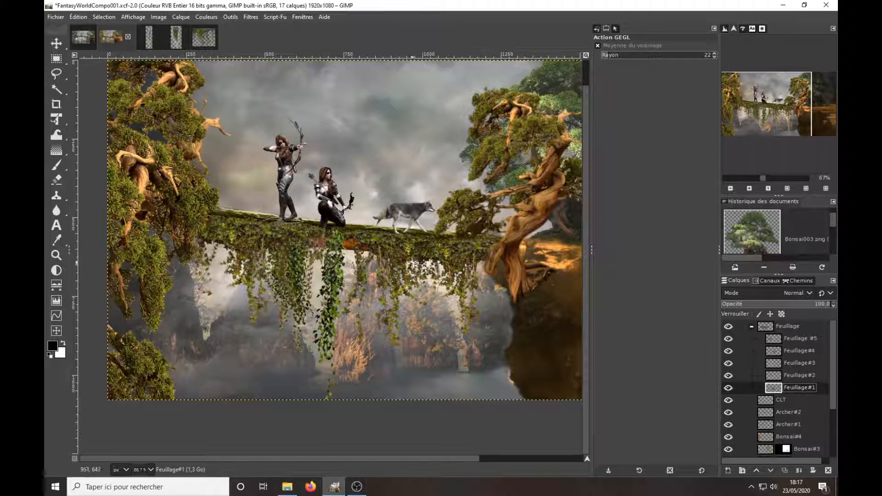
Create a layer group named Personnage below the Feuillage group, move CLT, Archer#2 and Archer#1 into it and collapse both groups.
left_click(752, 327)
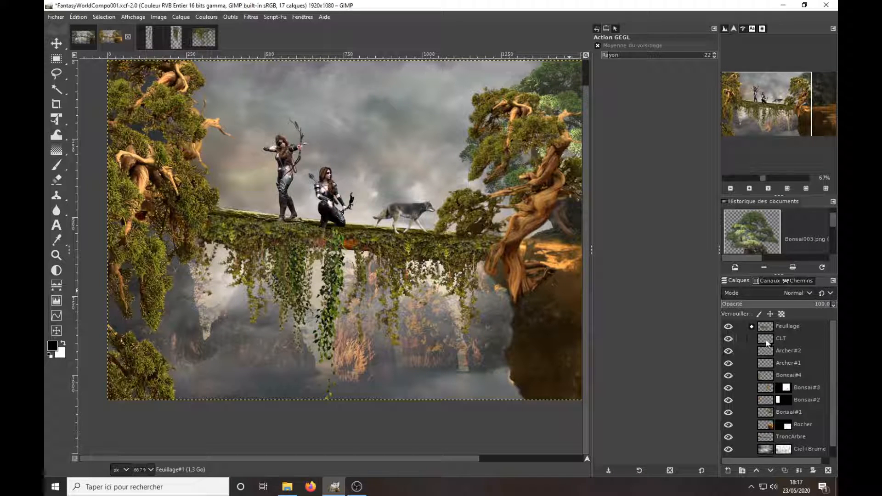
left_click(742, 471)
type("Pers")
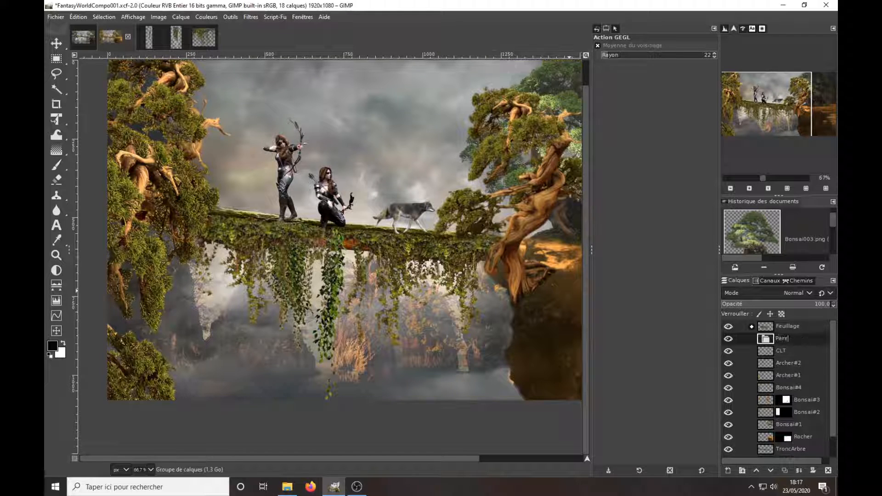
type("sonnage")
key("Return")
left_click_drag(781, 351, 787, 344)
mouse_move(772, 363)
left_mouse_down()
mouse_move(775, 355)
mouse_move(775, 367)
left_mouse_up()
left_click(752, 339)
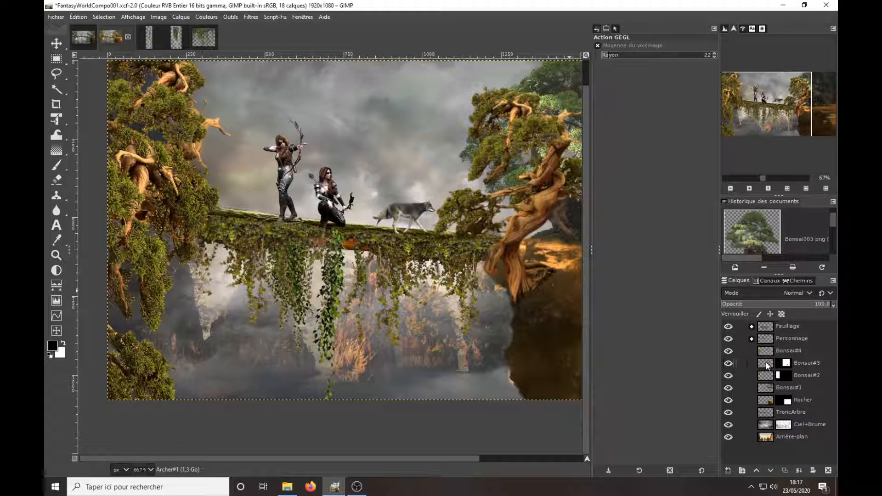
Create a layer group named Bonsai, move Bonsai#4, Bonsai#3, Bonsai#2 and Bonsai#1 into it and keep Rocher directly below the group.
left_click(766, 365)
left_click(742, 470)
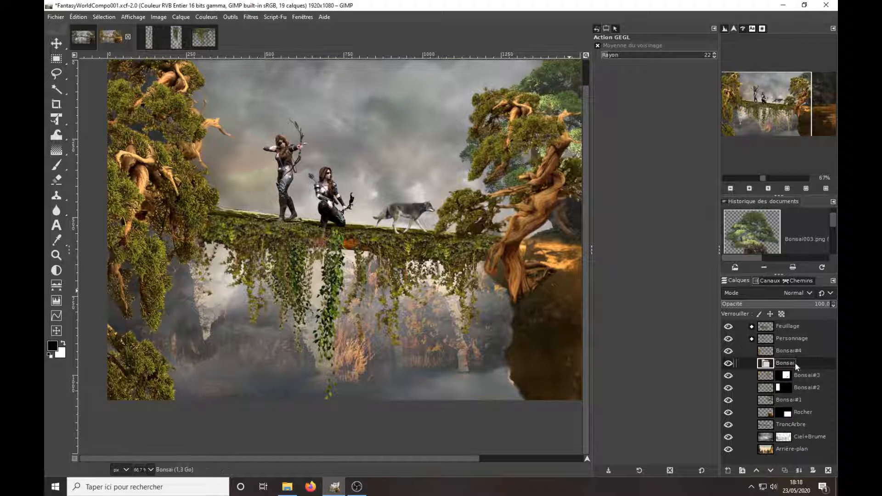
left_click_drag(769, 377, 775, 367)
left_click_drag(771, 389, 779, 379)
left_click_drag(772, 400, 792, 391)
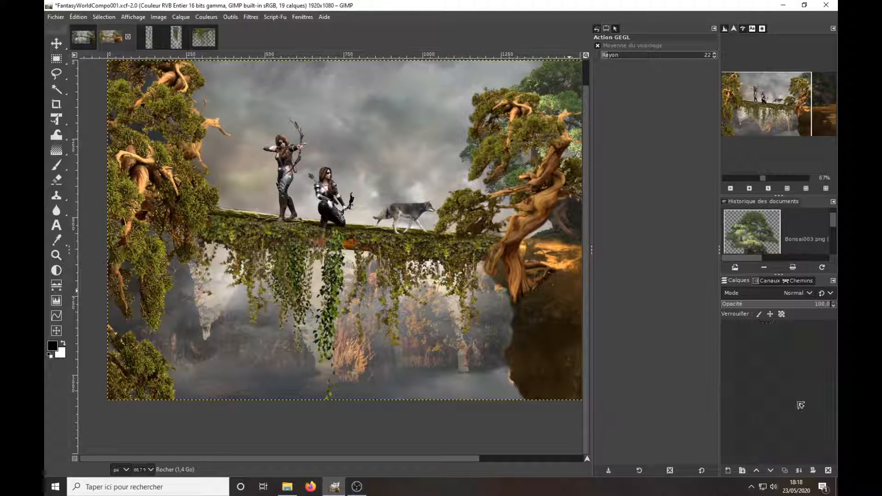
left_click(752, 363)
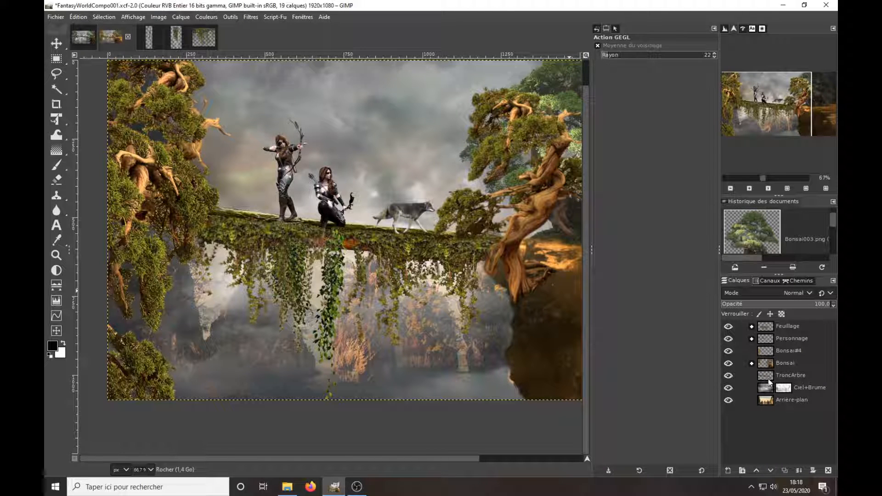
left_click_drag(776, 351, 782, 364)
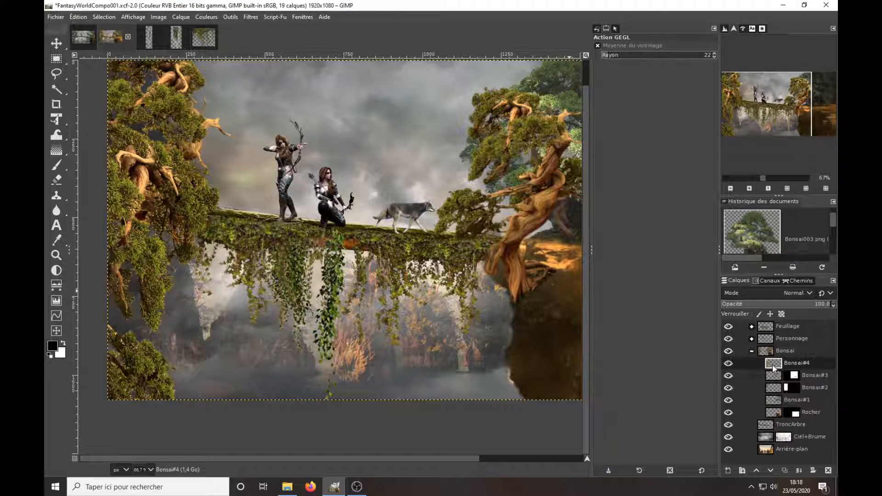
mouse_move(777, 415)
left_mouse_down()
mouse_move(784, 347)
mouse_move(783, 428)
mouse_move(766, 409)
left_mouse_up()
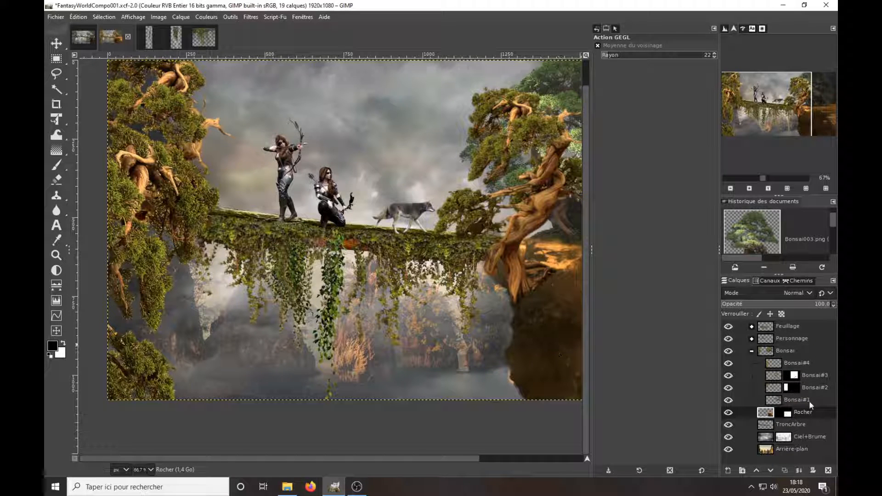
Identify the Bonsai#3 layer by toggling bonsai visibility and darken it with Shadows-Highlights, setting shadows to about -41.76.
left_click(731, 400)
left_click(729, 398)
left_click(729, 399)
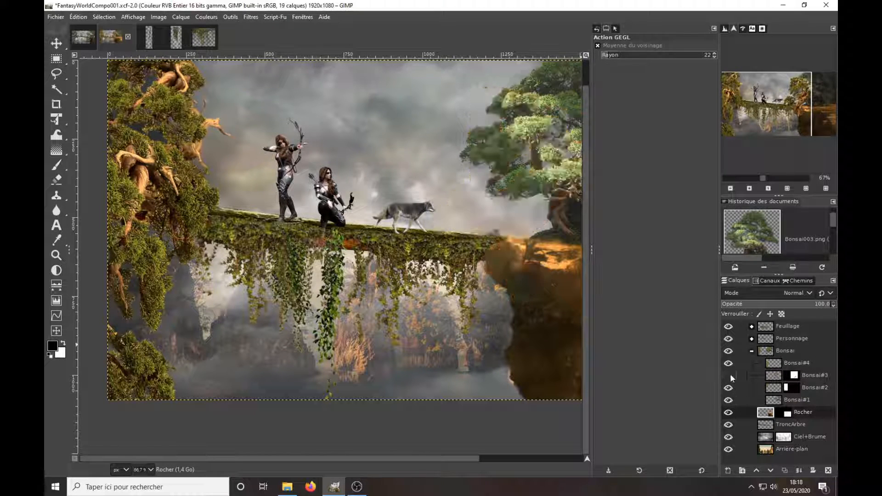
left_click(728, 399)
left_click(775, 380)
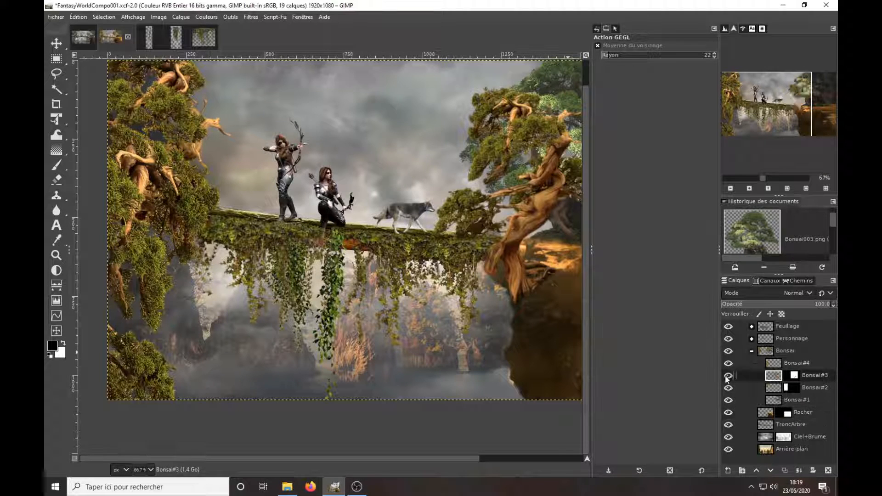
mouse_move(56, 210)
left_click(128, 241)
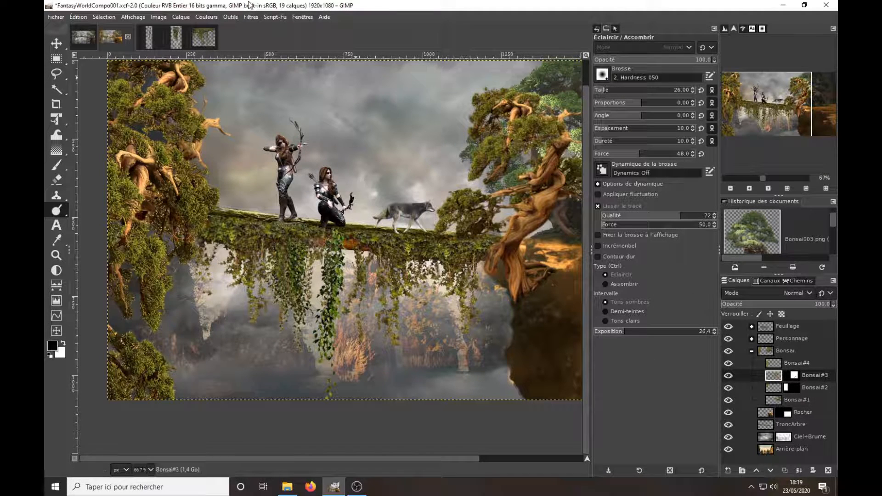
left_click(206, 17)
left_click(225, 93)
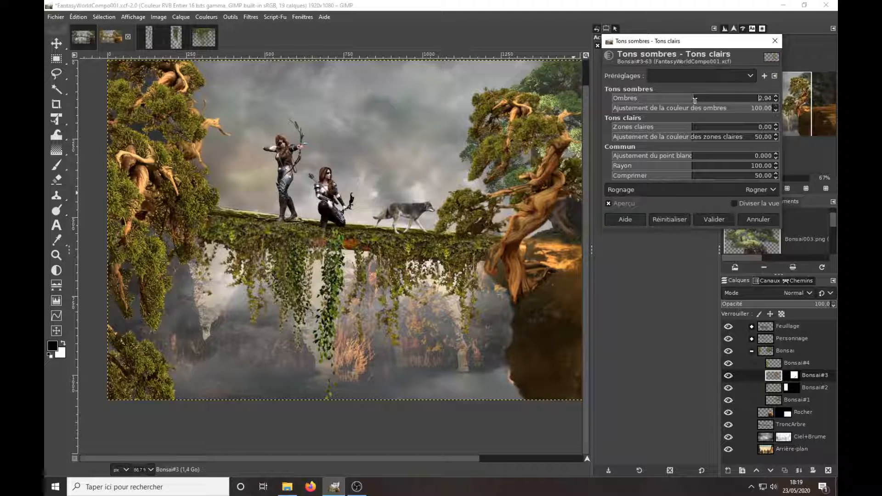
left_click_drag(695, 100, 659, 103)
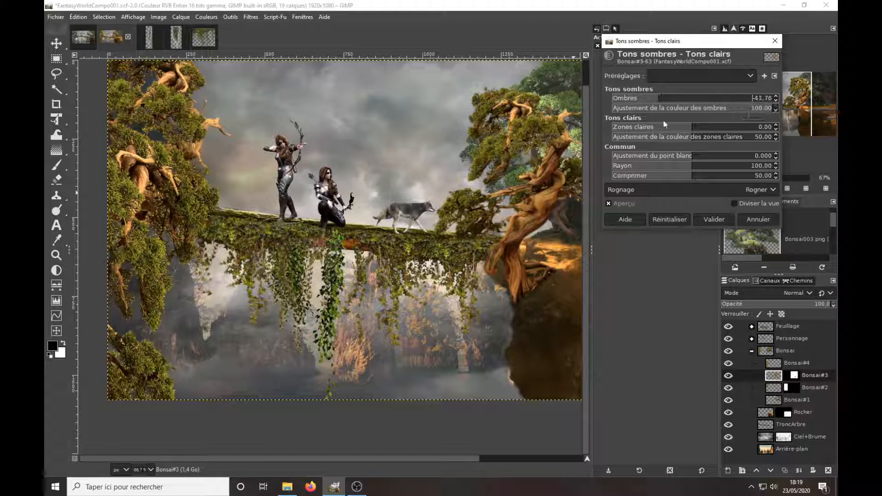
left_click(714, 220)
Create a selection from the opaque pixels of the Bonsai#3 layer.
right_click(774, 375)
left_click(693, 340)
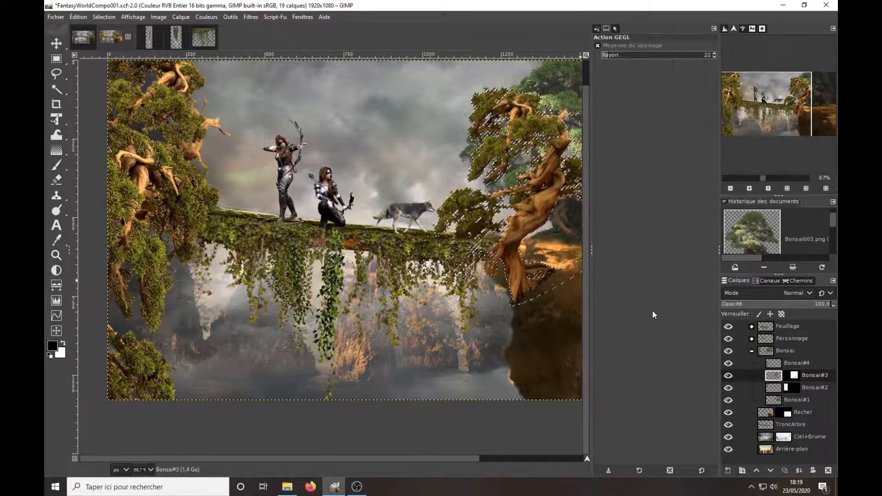
key("ctrl+shift+n")
key("Return")
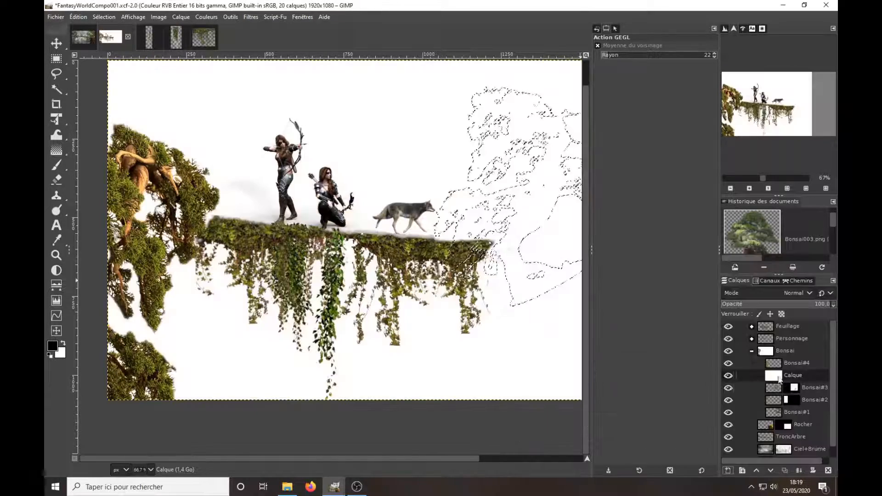
mouse_move(778, 378)
left_mouse_down()
mouse_move(789, 405)
mouse_move(791, 388)
left_mouse_up()
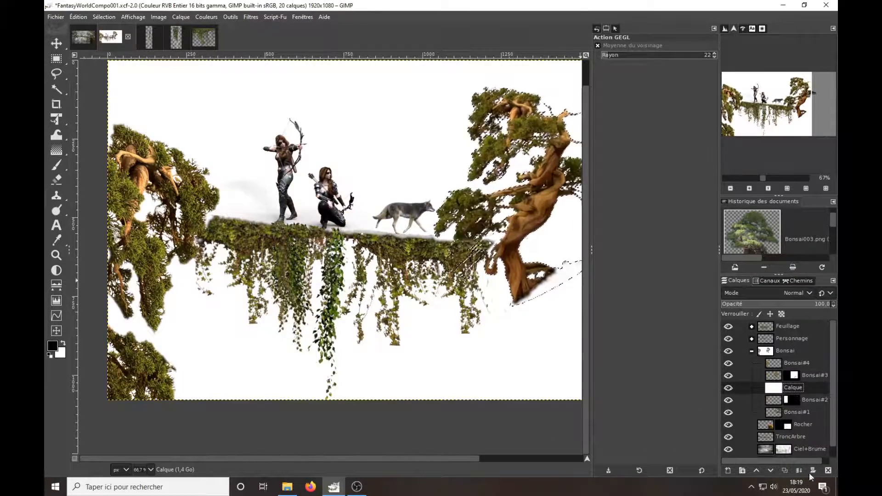
left_click(828, 470)
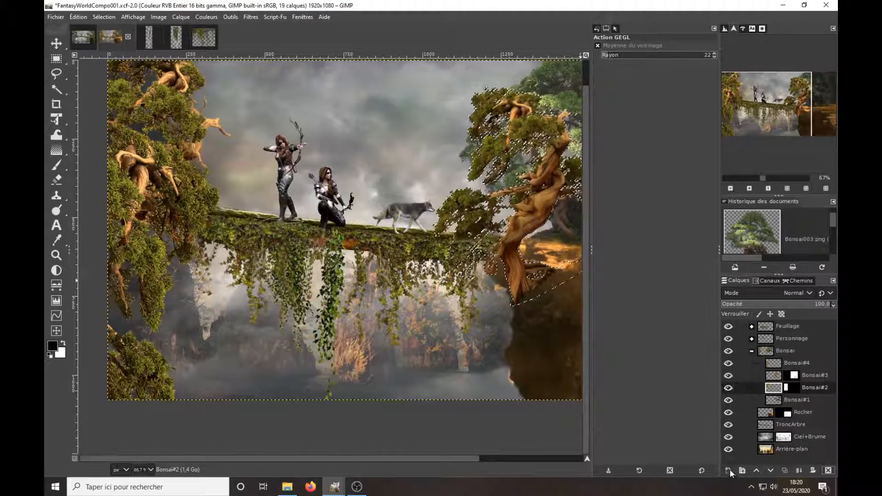
Add a new transparent layer, fill the Bonsai#3 selection with black on it and place it directly above Bonsai#3.
left_click(729, 471)
key("Return")
left_click_drag(53, 346, 528, 276)
left_click_drag(776, 390, 789, 371)
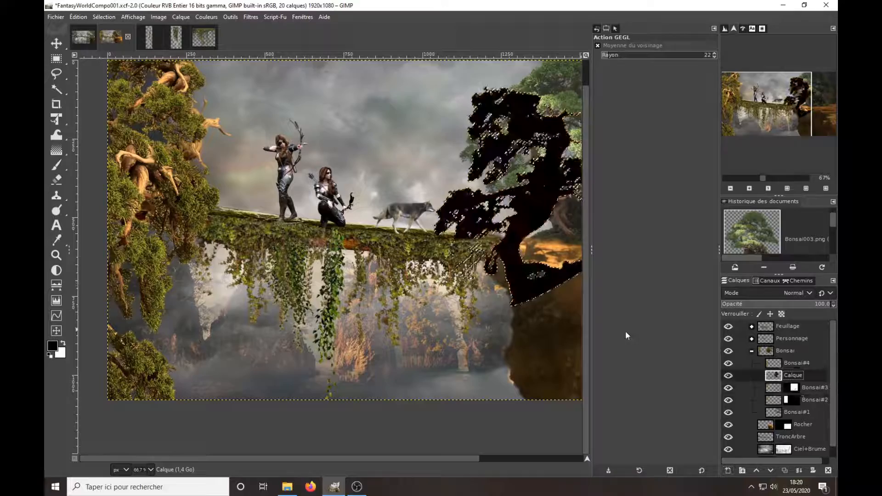
Add a black layer mask to the black tree-shaped layer above Bonsai#3.
right_click(778, 377)
left_click(726, 338)
left_click(720, 302)
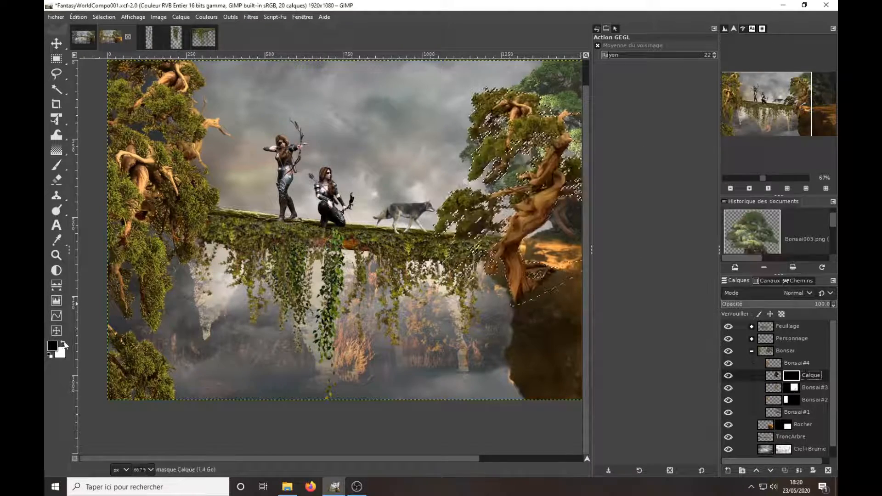
Paint the mask white along the trunk with a size 38 brush, and set the layer to Lumière douce at 78 opacity.
left_click(64, 343)
key("p")
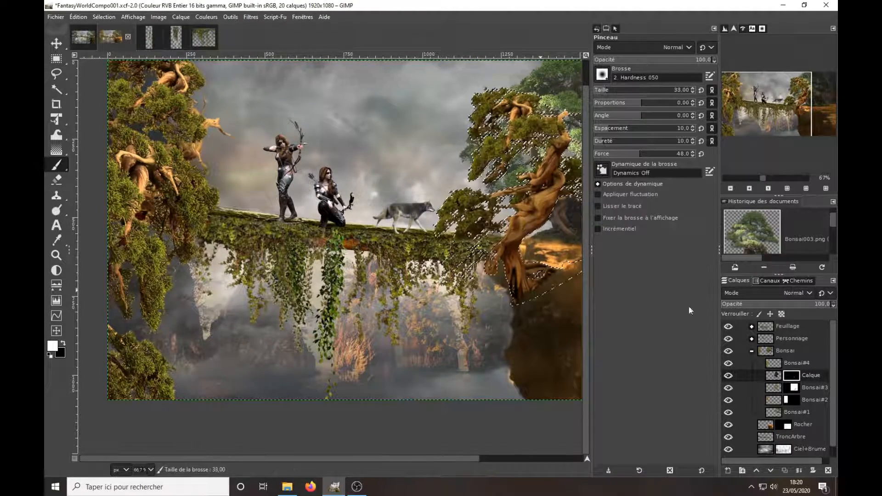
left_click(803, 296)
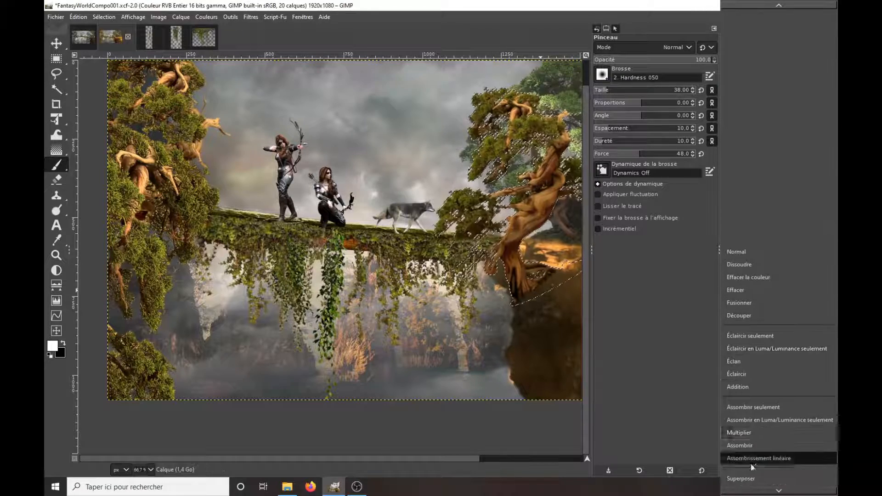
left_click(754, 467)
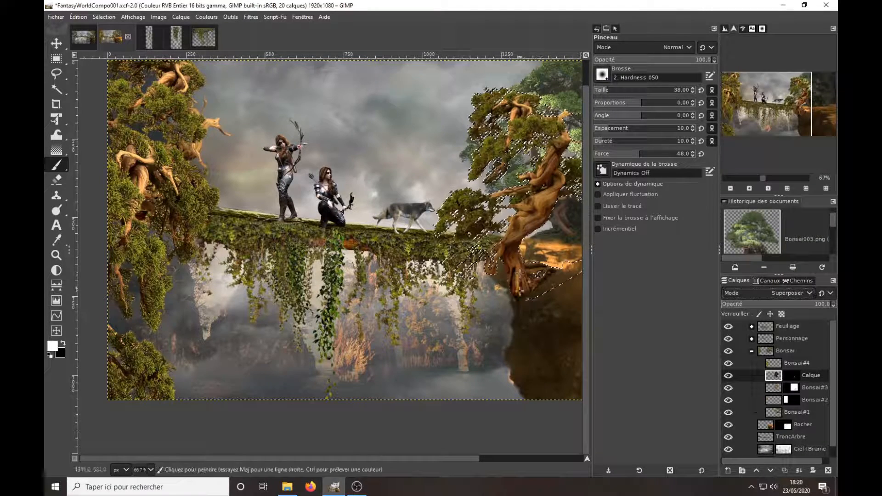
left_click(792, 376)
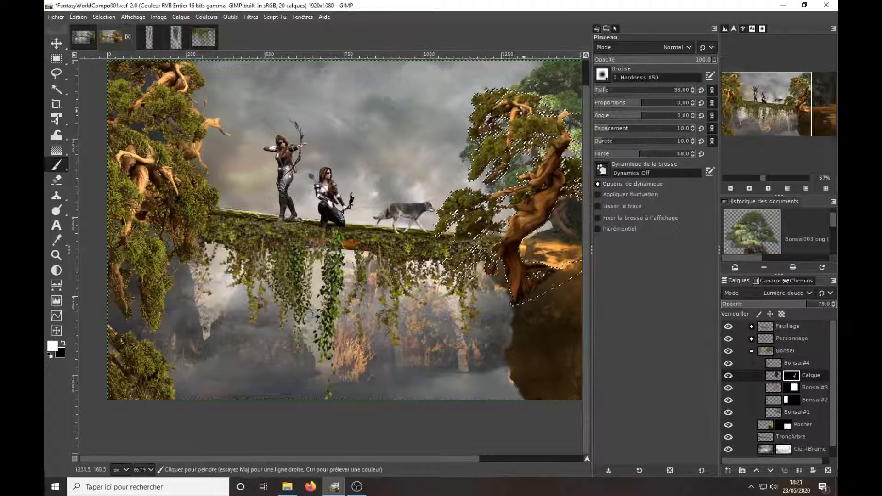
Set the Dodge/Burn tool to burn highlights with a brush hardness of 47 and work around the tree's lower trunk.
left_click(57, 211)
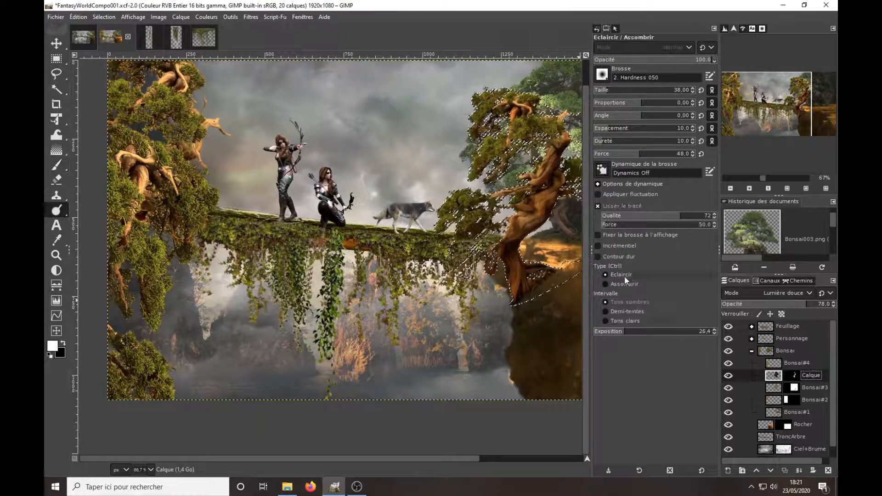
left_click(638, 141)
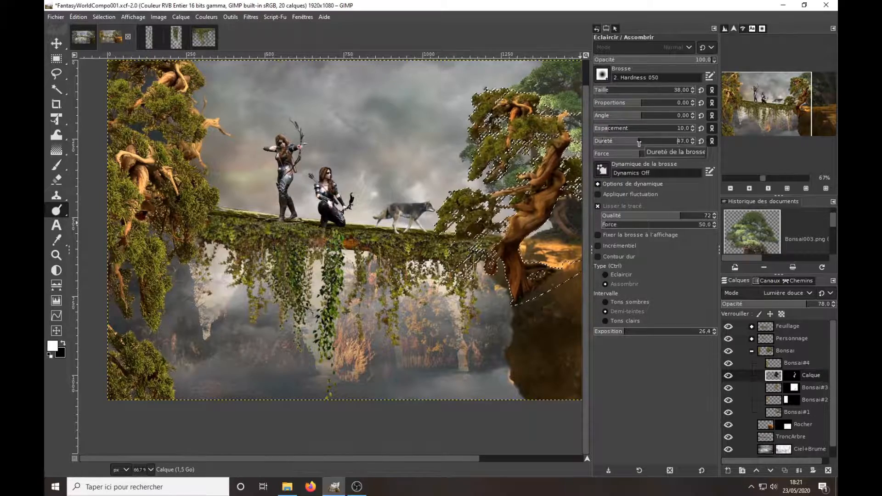
left_click(623, 320)
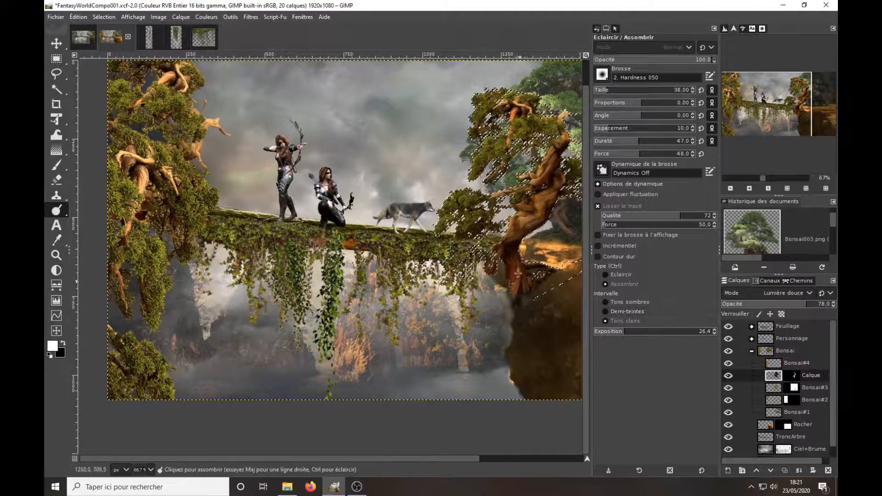
scroll(522, 221, "up", 2)
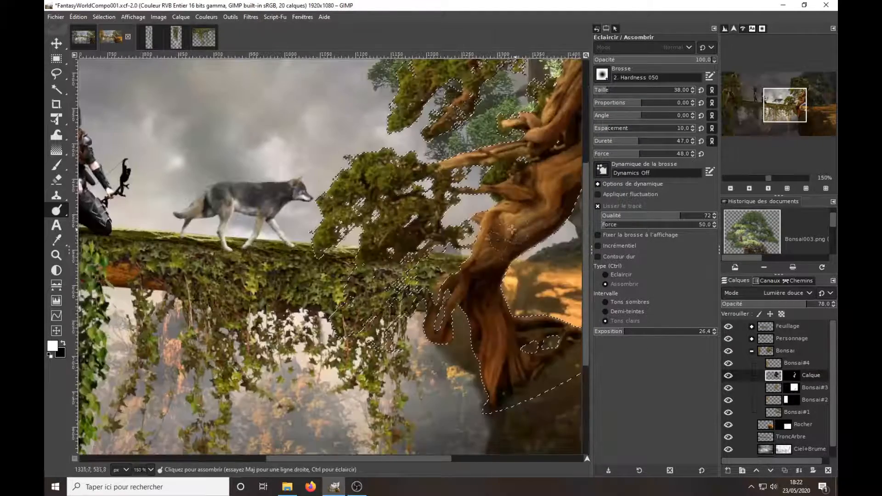
Burn the trunk and branches of Bonsai#3, using the shadows range on the lower trunk and the midtones range further up.
left_click(606, 302)
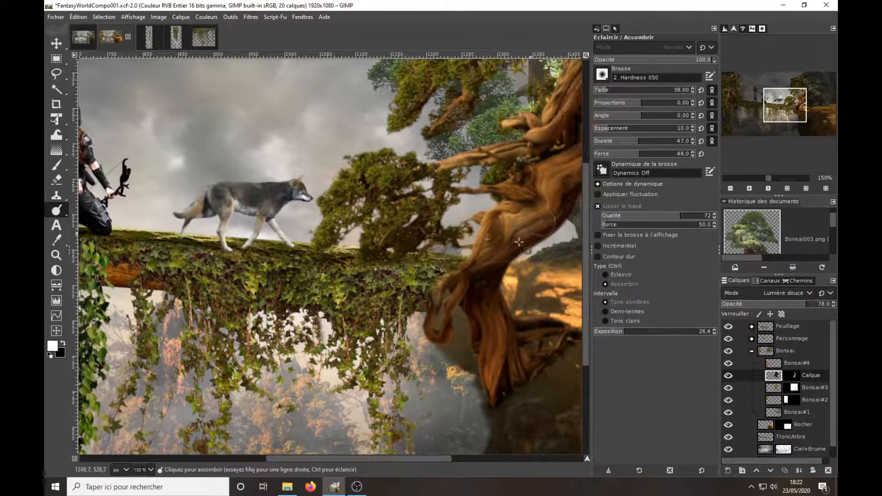
key("Page_Down")
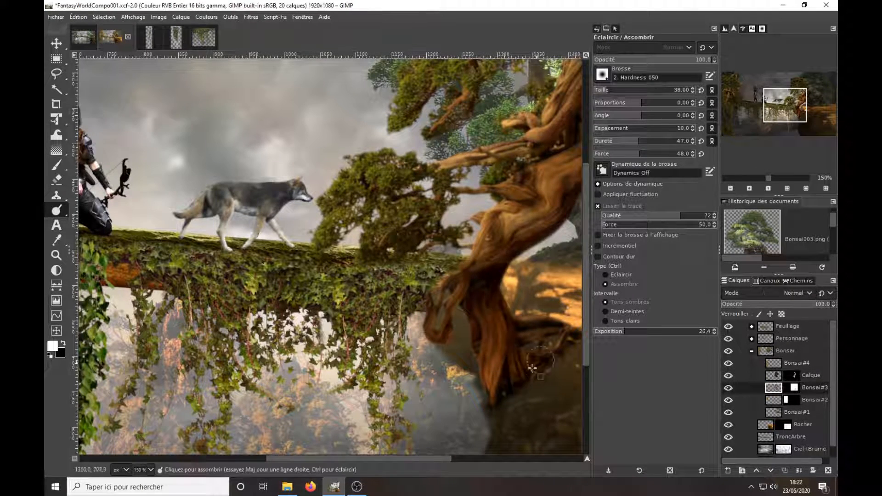
mouse_move(496, 280)
left_mouse_down()
mouse_move(447, 298)
mouse_move(442, 309)
mouse_move(550, 205)
left_mouse_up()
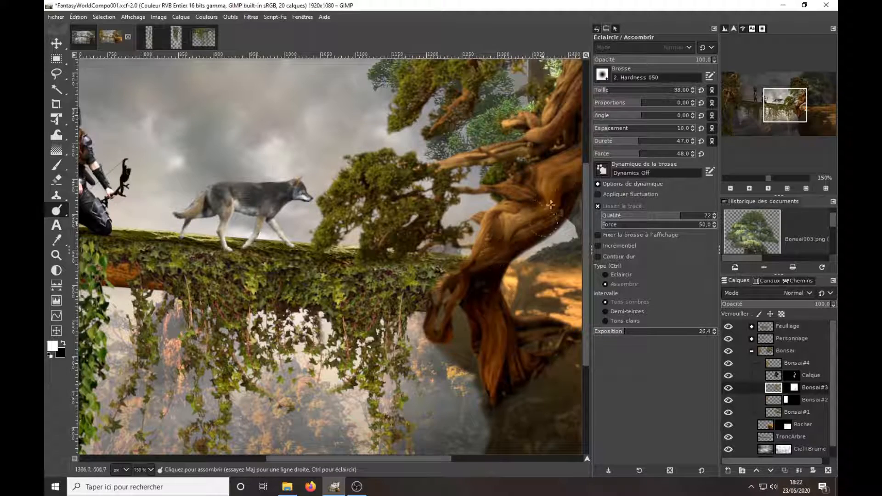
left_click(605, 311)
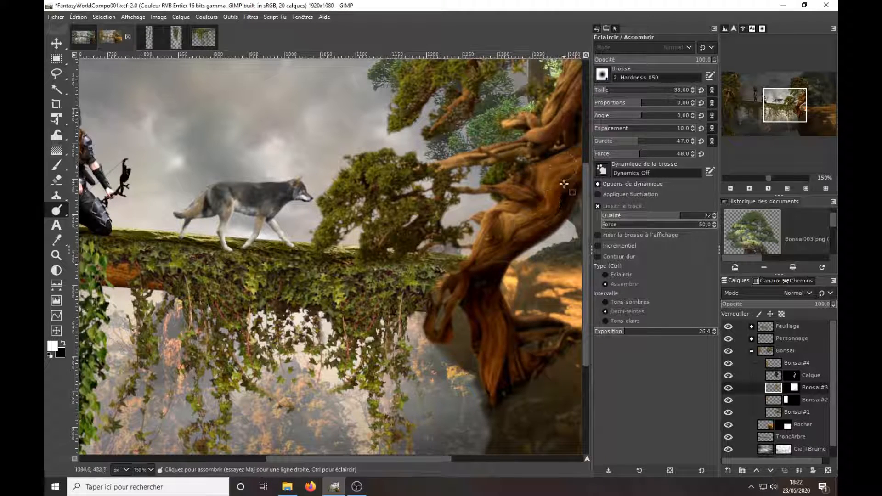
scroll(564, 184, "up", 5)
scroll(564, 184, "right", 4)
scroll(372, 189, "up", 5)
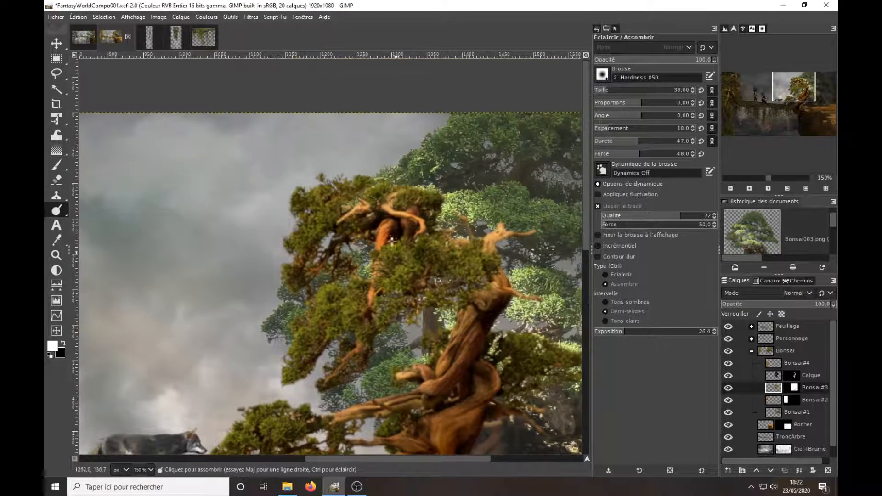
scroll(468, 272, "down", 3)
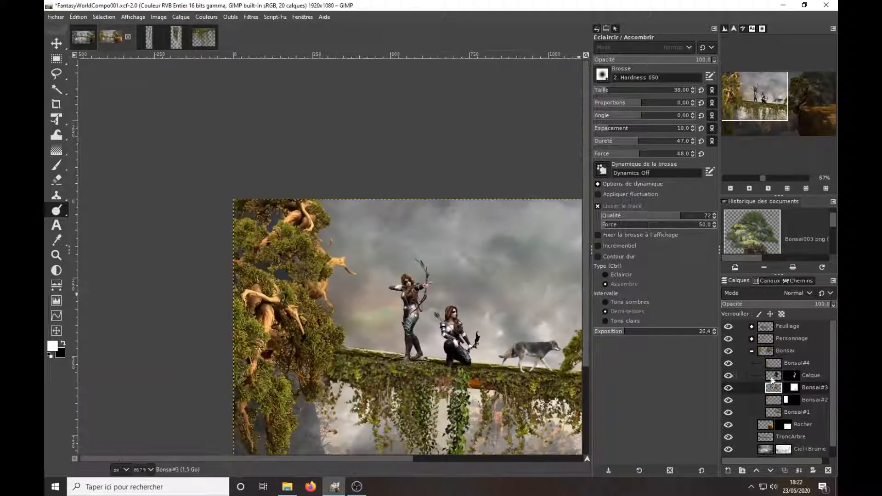
Fade the root tip of Bonsai#3 on its layer mask with a short linear black-to-transparent gradient, adjusting both endpoints.
left_click(754, 375)
scroll(451, 337, "down", 3)
scroll(451, 337, "right", 4)
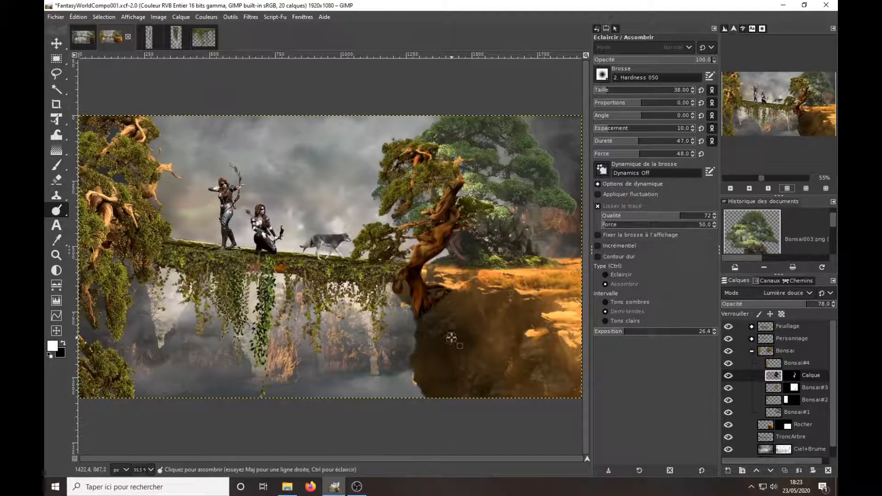
scroll(447, 294, "up", 1)
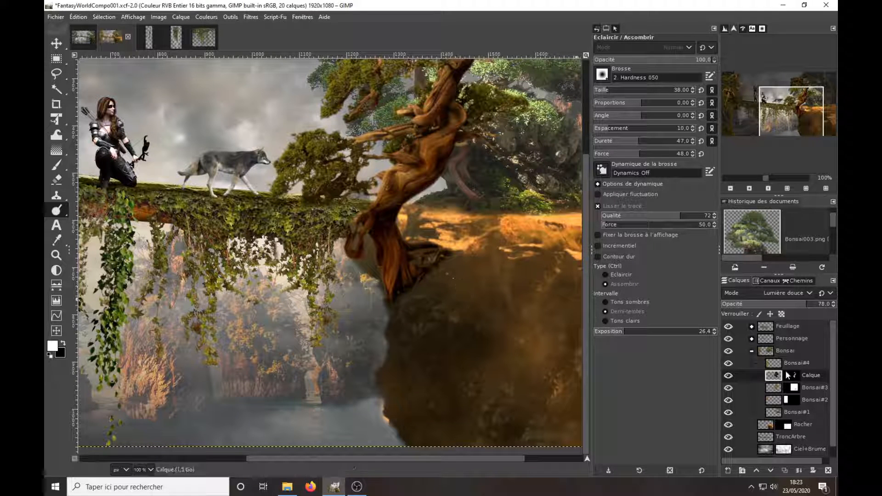
left_click(791, 388)
key("g")
left_click(604, 75)
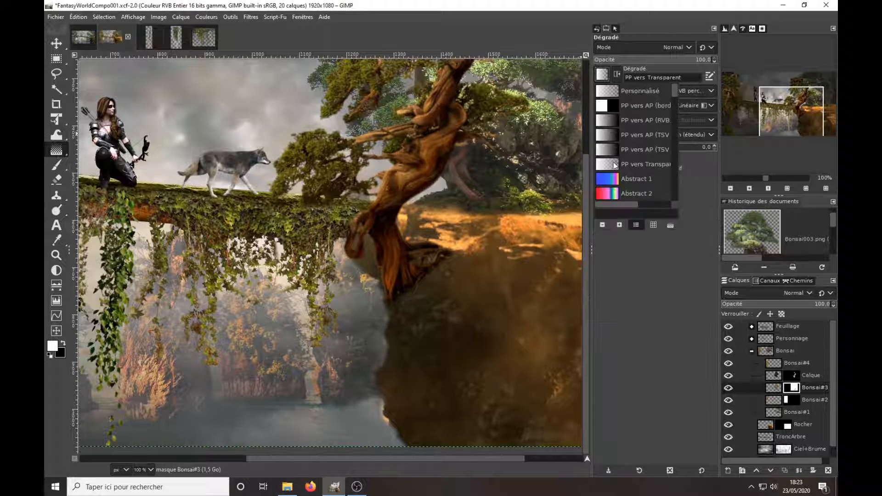
left_click(63, 342)
left_click_drag(425, 293, 436, 338)
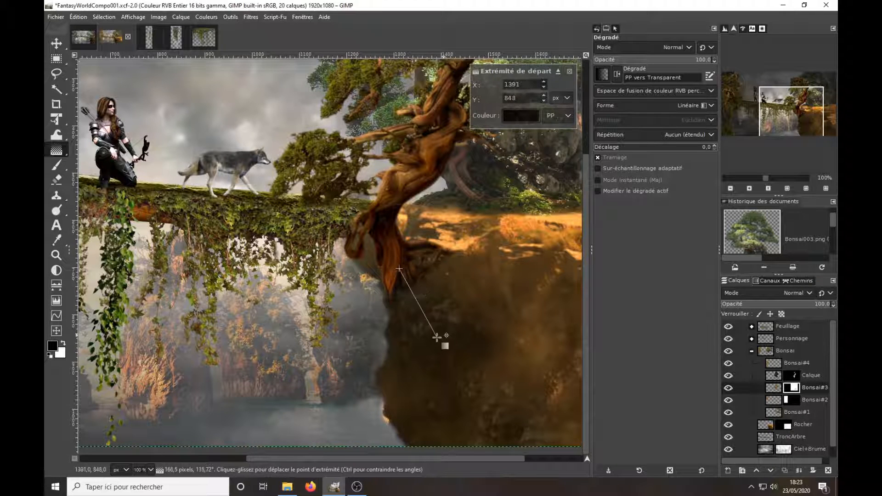
left_click_drag(400, 270, 388, 290)
left_click_drag(437, 337, 398, 273)
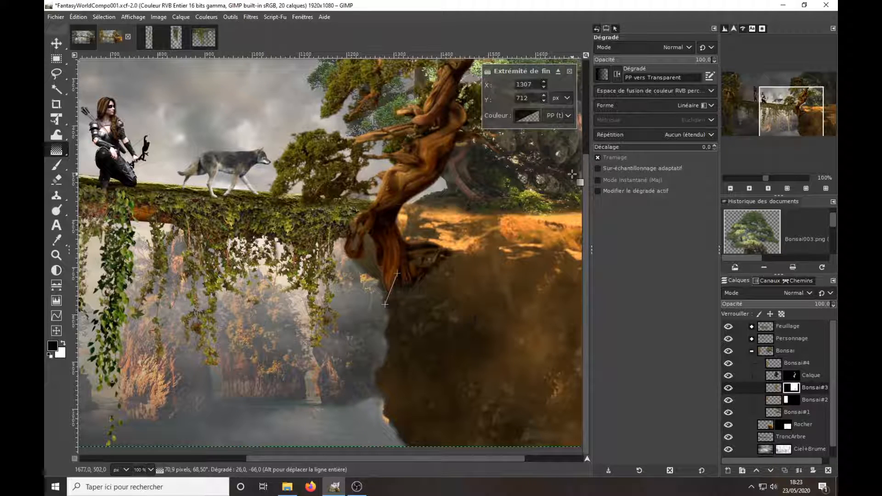
Apply the mask gradient and soften the lower trunk of Bonsai#3 with the Blur tool at 54.8 opacity.
key("Return")
scroll(504, 287, "down", 1, "ctrl")
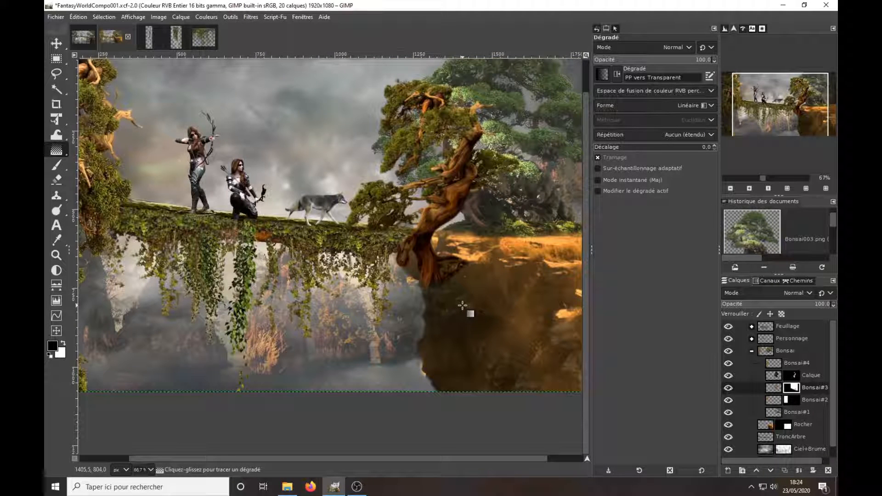
left_click_drag(58, 211, 90, 227)
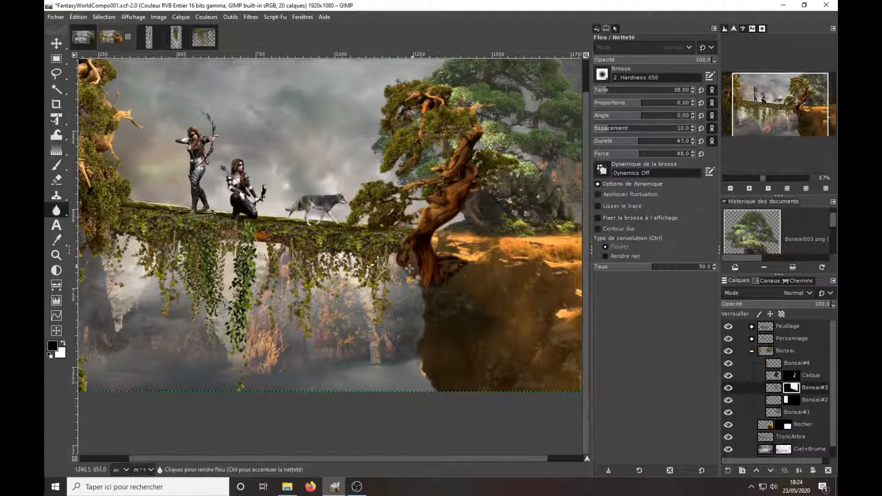
left_click(774, 388)
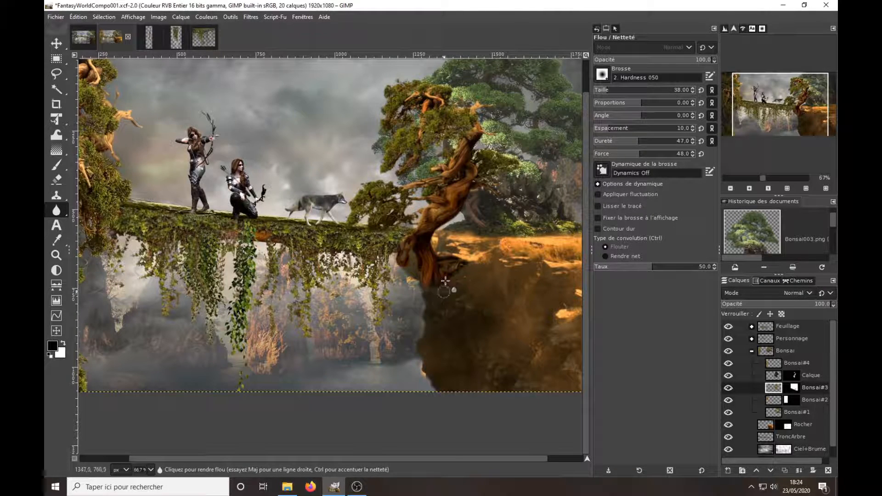
scroll(445, 281, "up", 2, "ctrl")
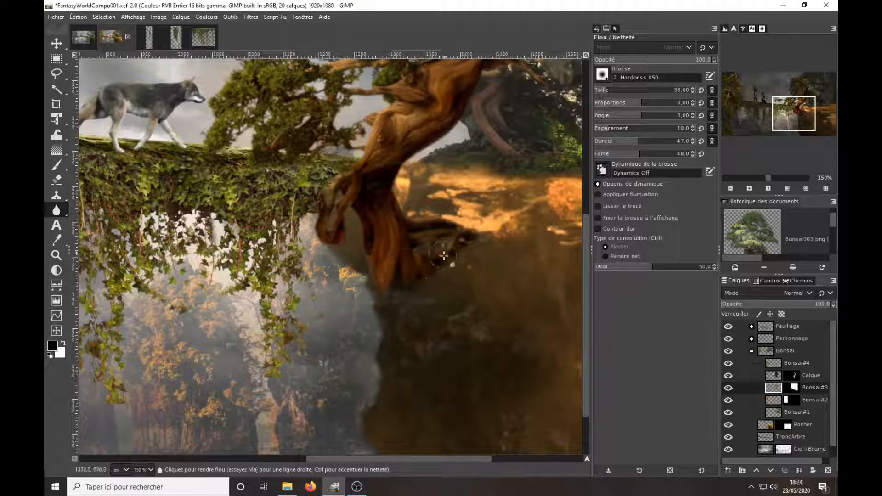
left_click_drag(699, 60, 659, 60)
scroll(501, 283, "down", 3, "ctrl")
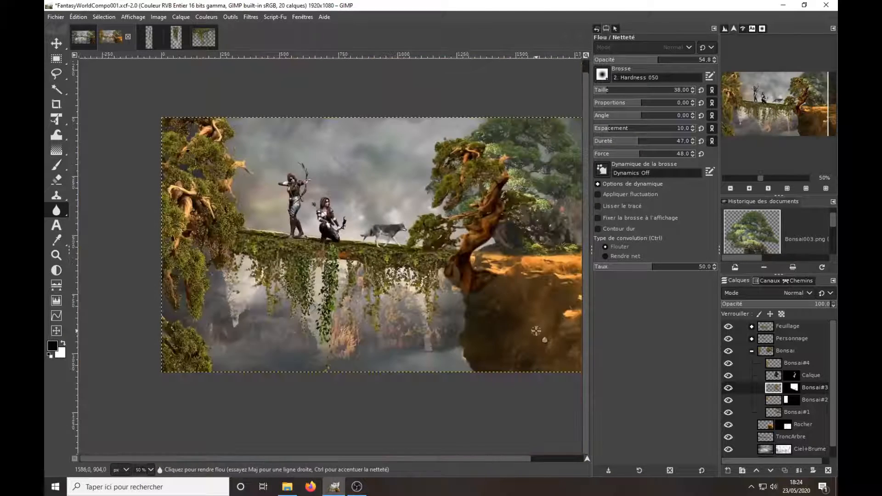
scroll(391, 405, "up", 1, "ctrl")
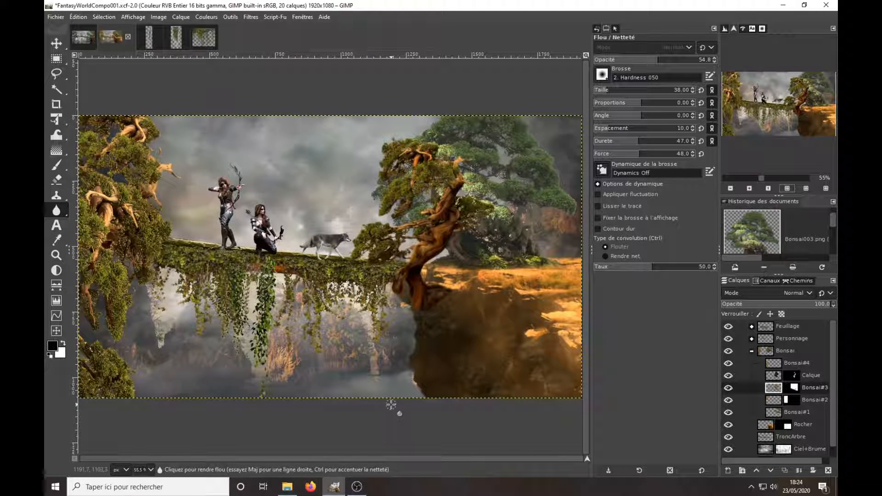
Flip the Archer#1 layer from the Personnage group horizontally and move it back onto the trunk bridge behind the kneeling archer.
left_click(752, 351)
left_click(753, 339)
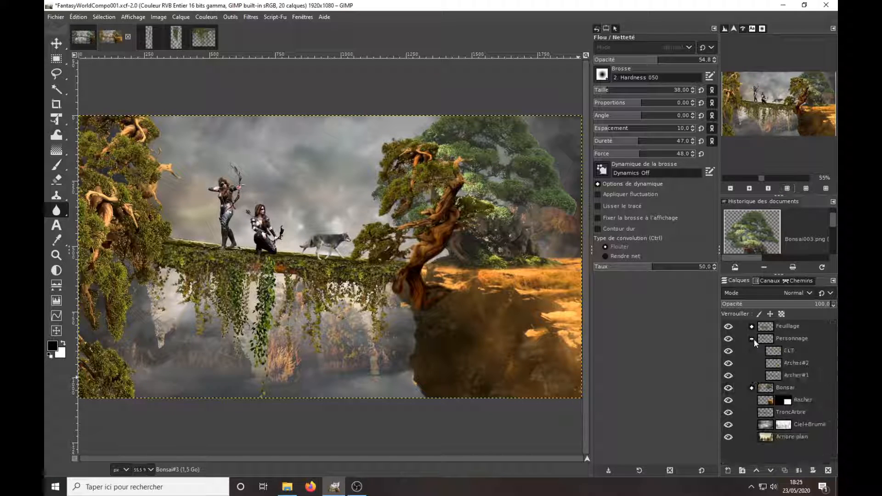
left_click(773, 363)
left_click(774, 375)
left_click(727, 375)
left_click(727, 375)
mouse_move(56, 119)
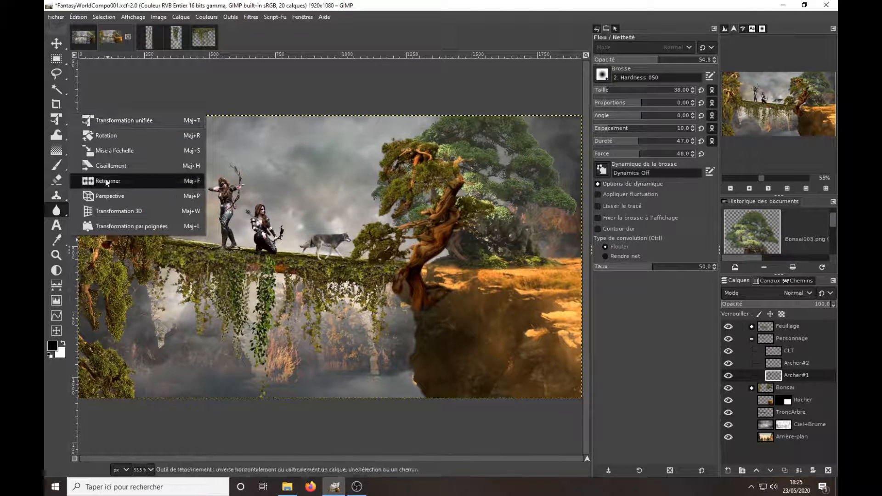
left_click(124, 175)
left_click(124, 175)
key("m")
key("ctrl+z")
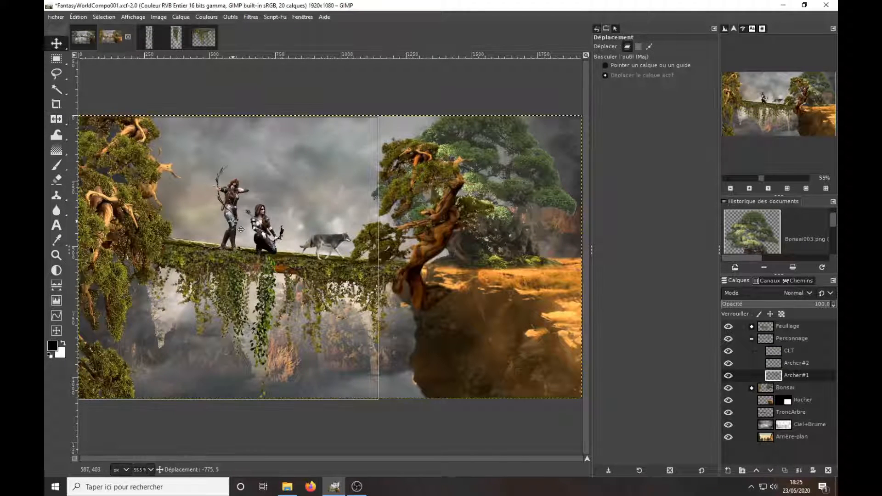
right_click(776, 375)
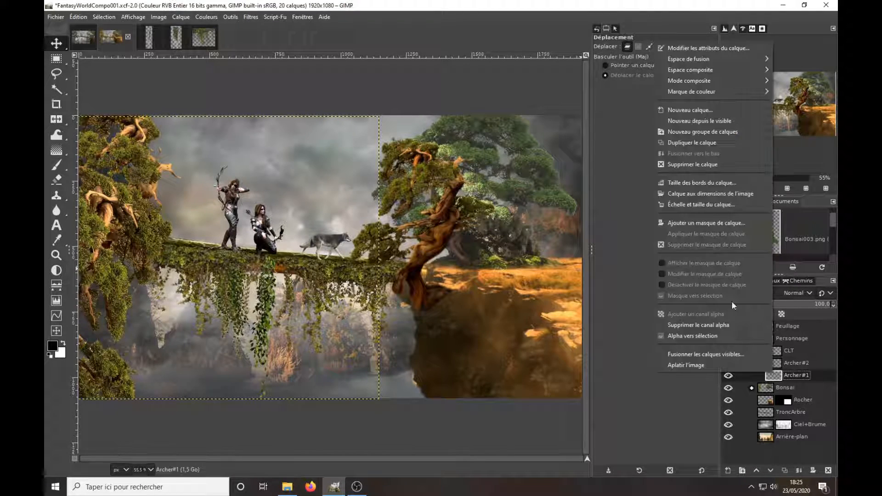
left_click(717, 223)
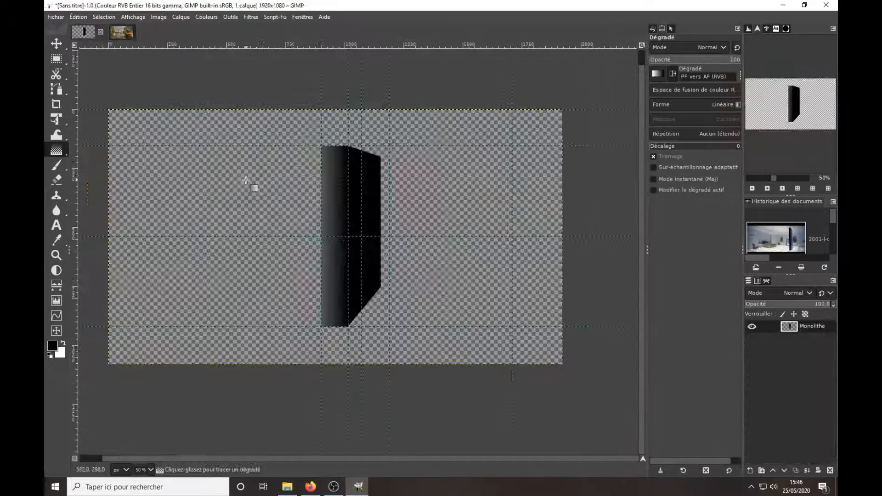
Paste the monolith into the FantasyWorldCompo001 composition as a new layer and move it over the golden meadow.
left_click(122, 33)
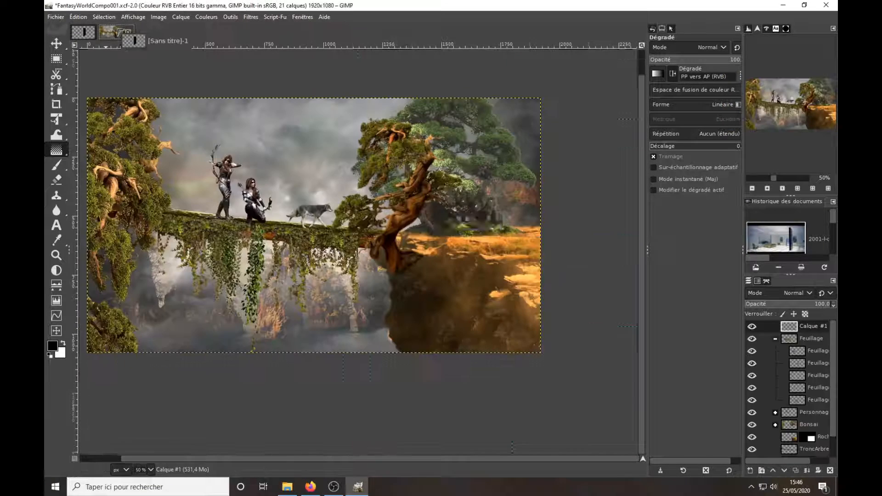
key("ctrl+v")
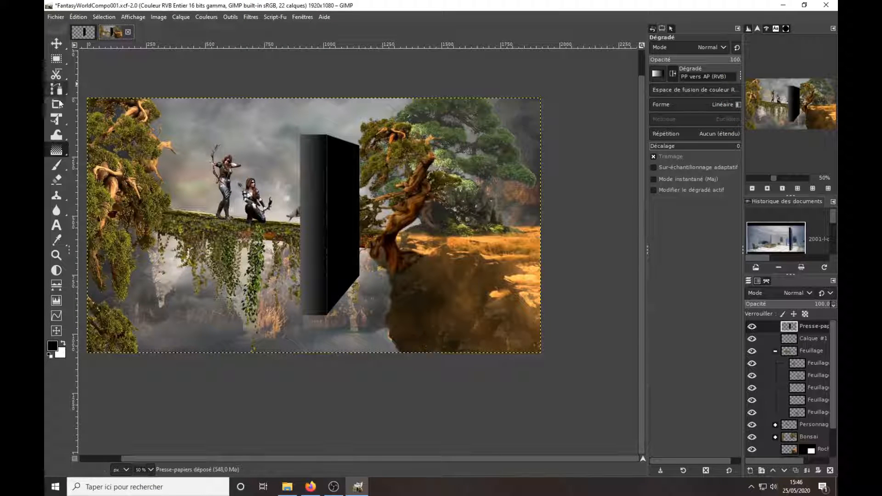
left_click(56, 43)
left_click_drag(333, 206, 498, 155)
Use Unified Transform on the monolith to scale it to about 54 percent and rotate it slightly clockwise on the meadow.
scroll(510, 187, "down", 3)
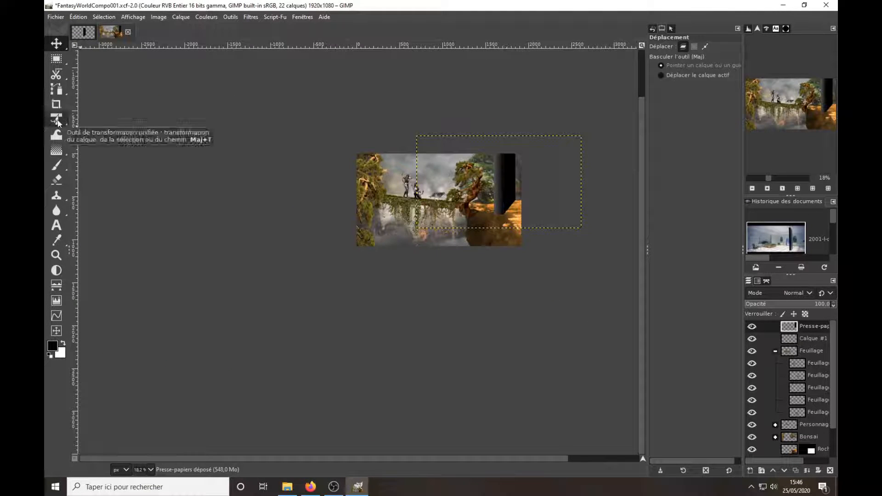
key("shift+t")
left_click(575, 143)
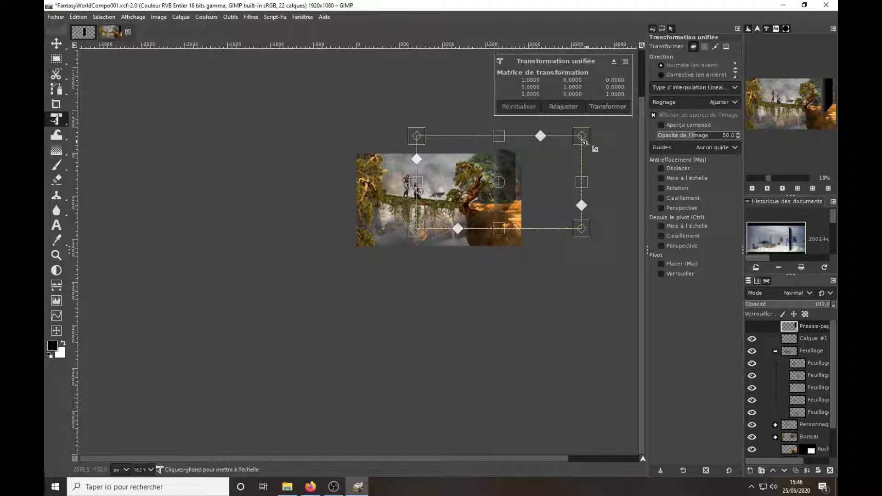
left_click_drag(574, 146, 501, 186)
left_click_drag(480, 216, 525, 206)
scroll(525, 206, "up", 1)
scroll(525, 206, "up", 2)
left_click_drag(603, 168, 596, 168)
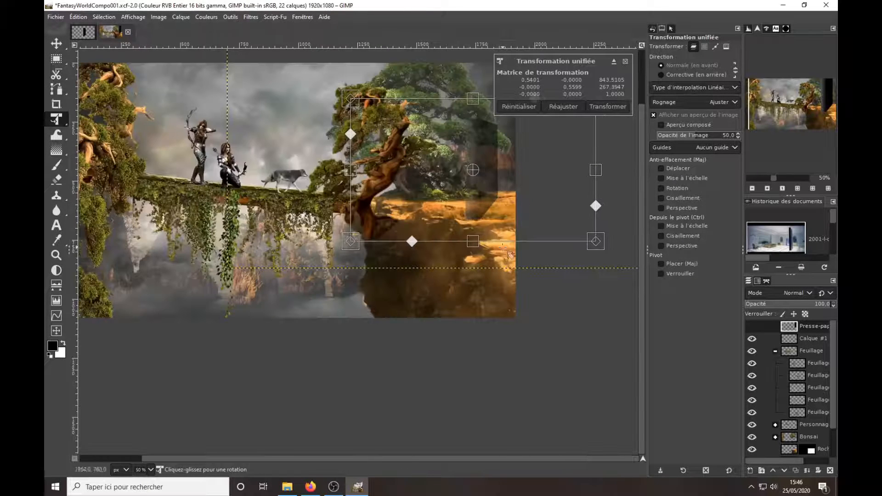
left_click_drag(473, 241, 474, 238)
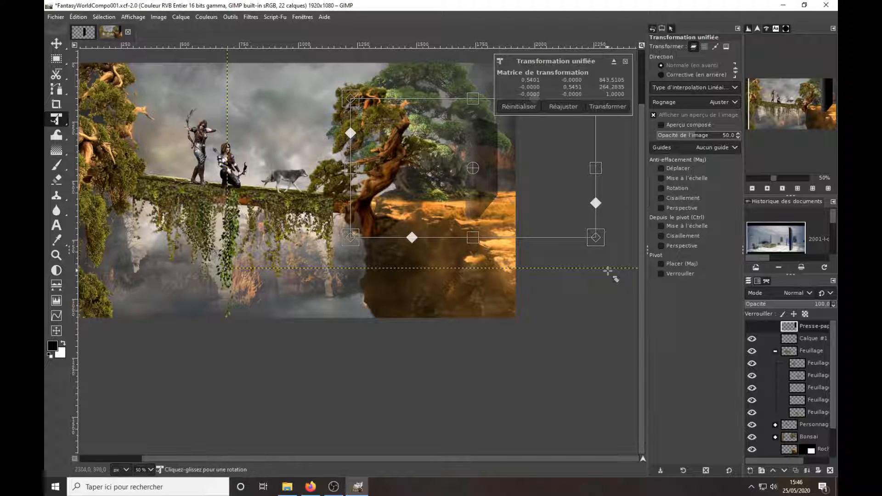
mouse_move(608, 271)
left_mouse_down()
mouse_move(606, 284)
mouse_move(610, 270)
left_mouse_up()
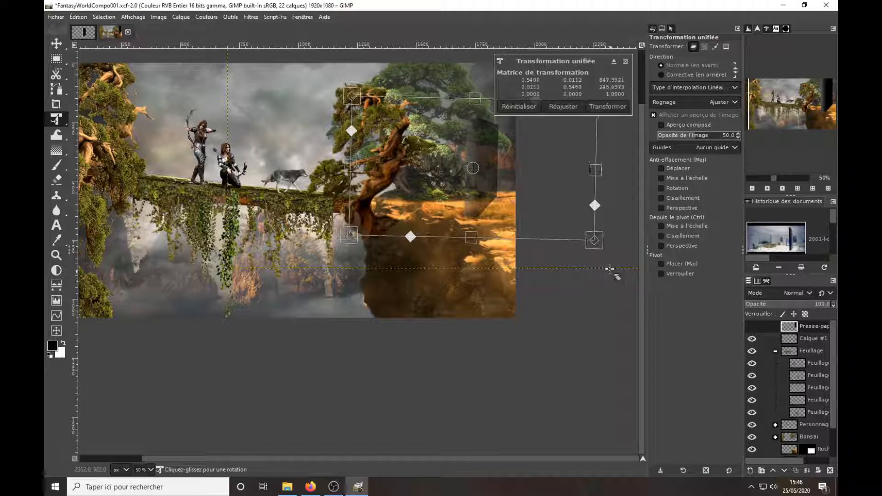
Shrink the monolith further to about 44 by 47 percent, shift it toward the meadow's outer edge and apply the transformation.
left_click(614, 61)
left_click_drag(475, 100, 475, 108)
left_click_drag(597, 110, 552, 118)
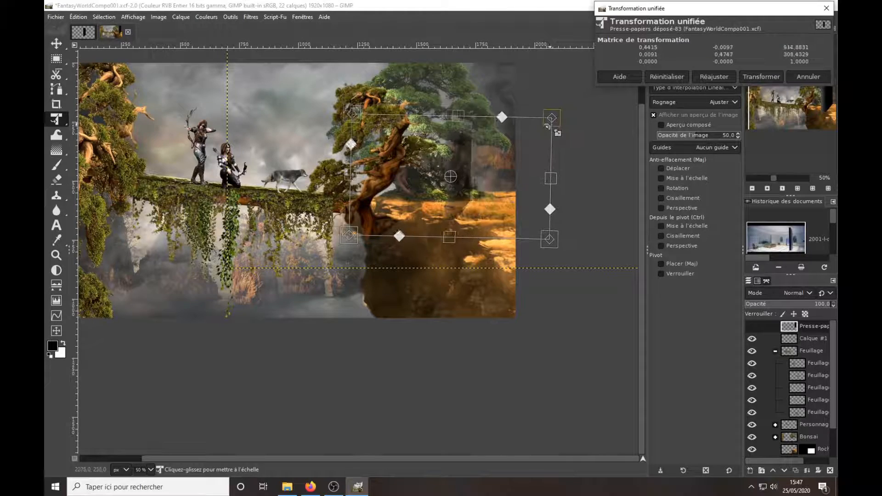
left_click_drag(479, 179, 498, 178)
left_click(808, 77)
Try to cover the monolith's light vertical seam in black with a size 15 hard Paintbrush, and undo the stroke.
key("1")
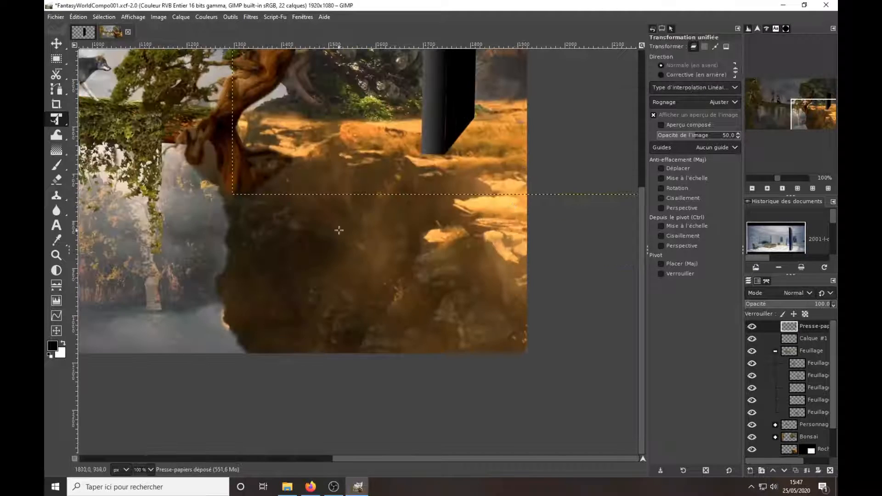
key("p")
key("bracketright")
key("bracketright")
key("bracketright")
key("bracketright")
key("bracketright")
key("bracketright")
key("bracketright")
key("bracketright")
key("bracketright")
key("bracketright")
key("bracketright")
key("bracketright")
key("bracketright")
key("bracketright")
scroll(445, 140, "up", 3)
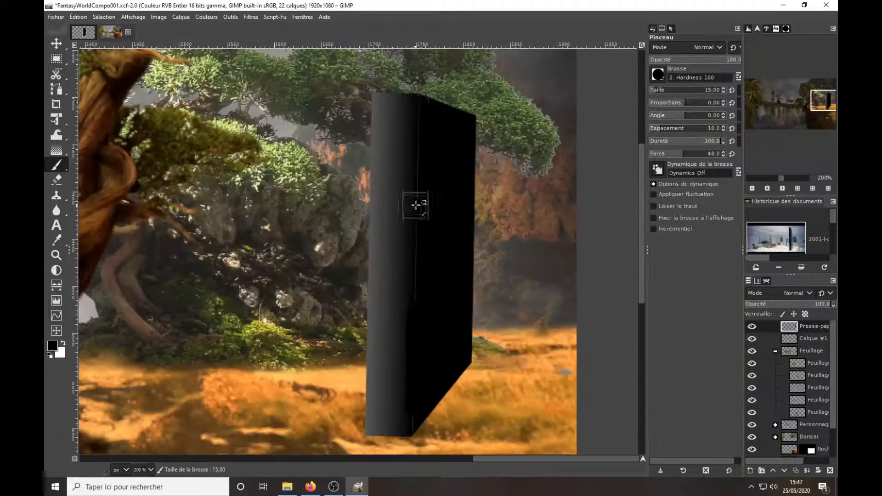
left_click_drag(422, 104, 416, 430)
key("ctrl+z")
key("bracketright")
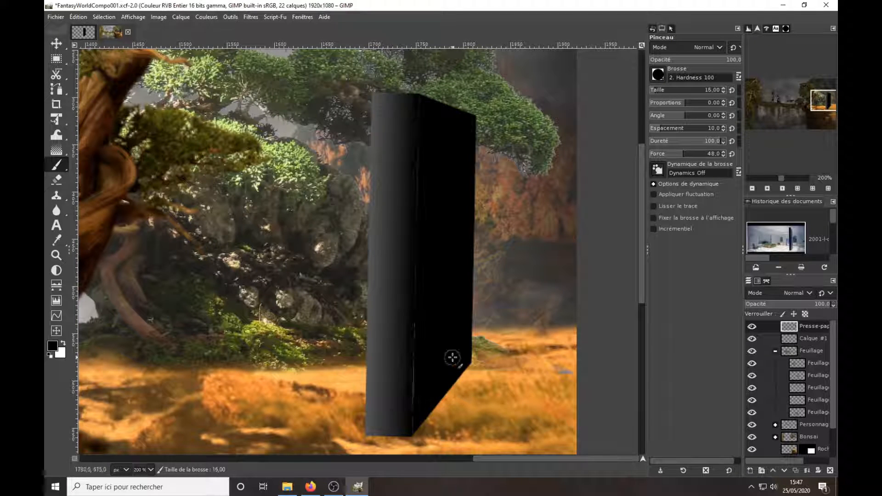
Select the monolith from its alpha channel and paint a straight black line down its front edge with a size 10 brush.
right_click(788, 329)
left_click(713, 295)
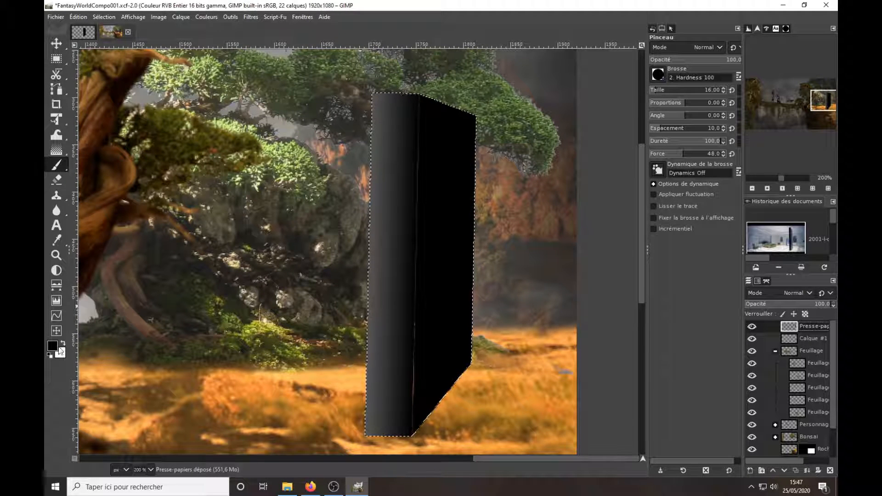
key("bracketleft")
key("bracketleft")
key("bracketleft")
key("bracketleft")
key("bracketleft")
key("bracketleft")
left_click(419, 104)
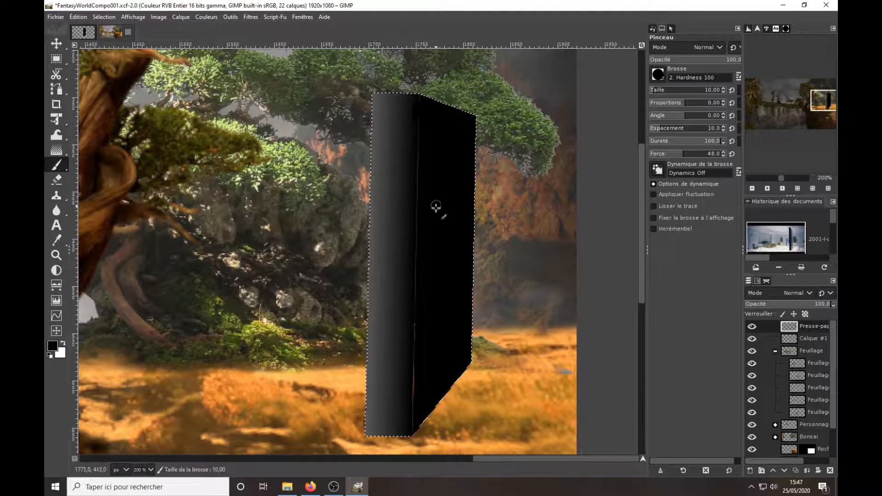
left_click(412, 428, "shift")
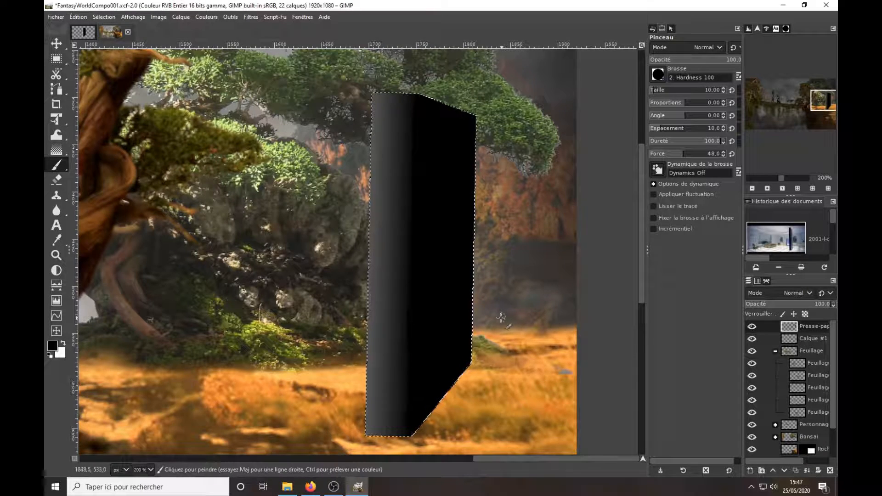
Rename the pasted layer Monolithe and clear the selection.
key("1")
double_click(814, 327)
type("Monolithe")
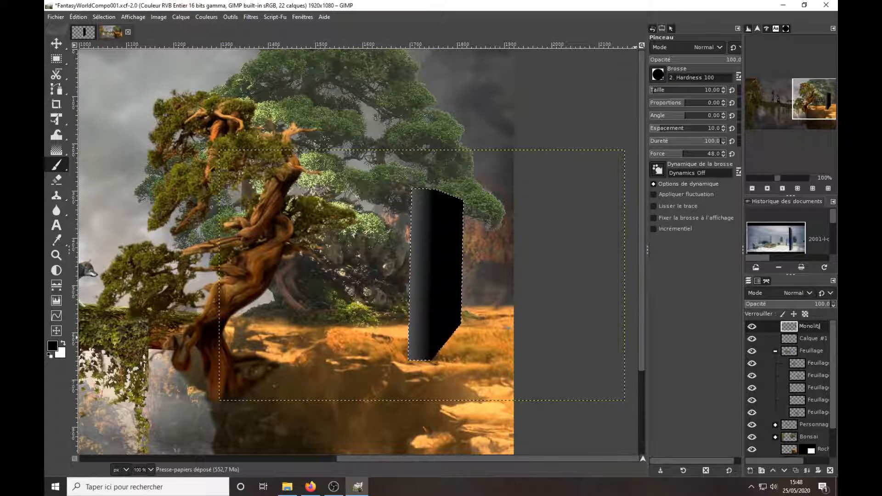
key("Return")
left_click(103, 18)
left_click(114, 41)
Resize the Monolithe layer to the image size and delete the empty Calque #1 layer.
right_click(790, 328)
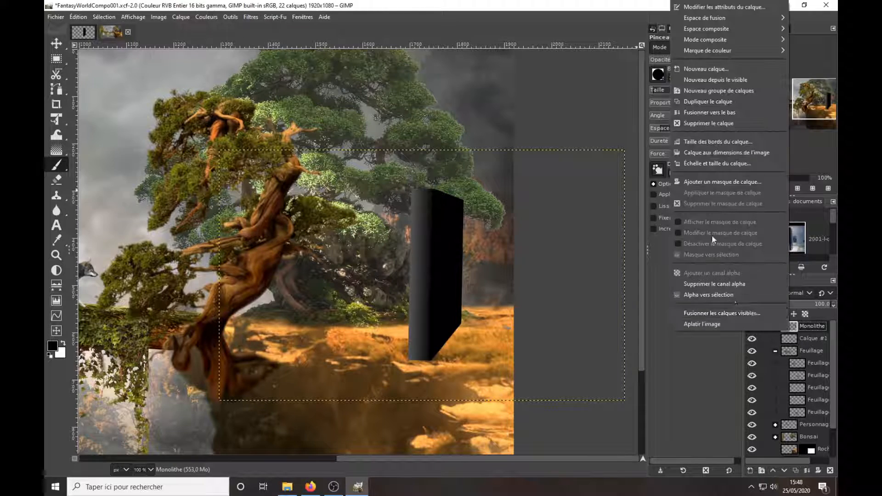
left_click(717, 152)
left_click(793, 342)
left_click(830, 470)
scroll(369, 345, "down", 2)
scroll(431, 366, "up", 3)
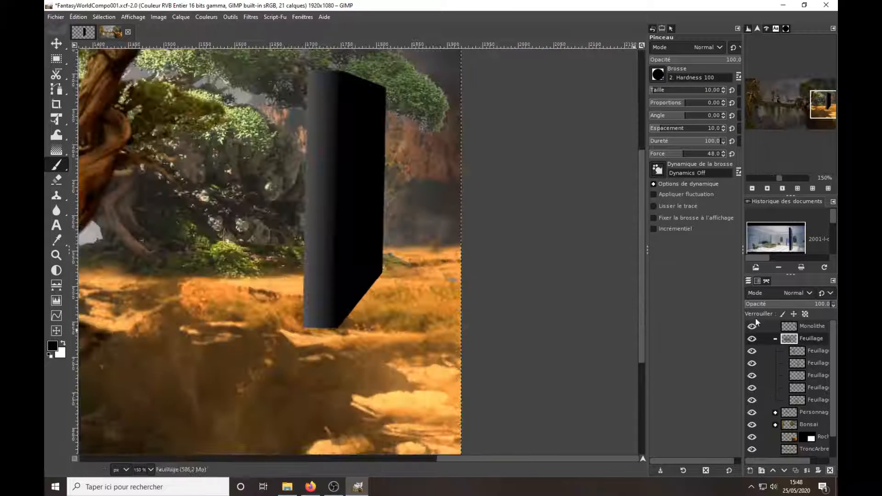
Collapse the Feuillage group and add a white, full-opacity layer mask to Monolithe.
left_click(790, 328)
right_click(789, 328)
left_click(775, 339)
left_click(776, 339)
right_click(791, 330)
left_click(723, 182)
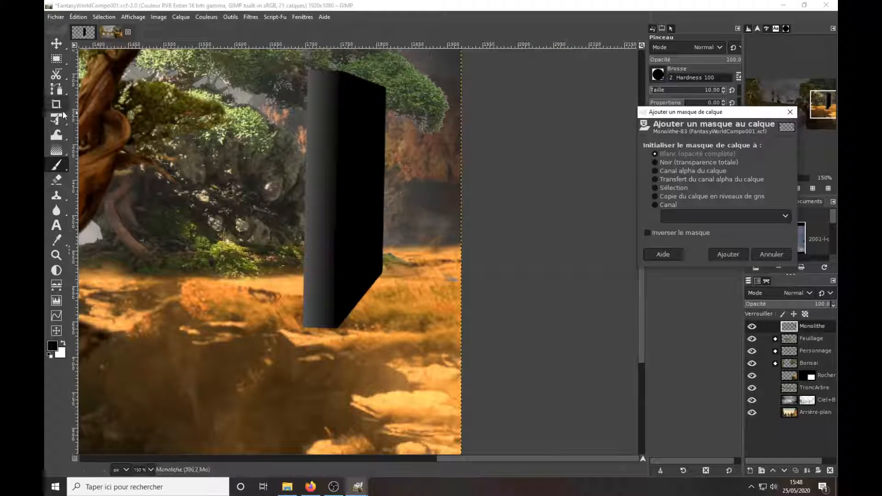
key("Return")
Paint the Monolithe mask black along the base with the 2. Hardness 025 brush, size 51 and hardness 9, blending it into the grass.
left_click(658, 74)
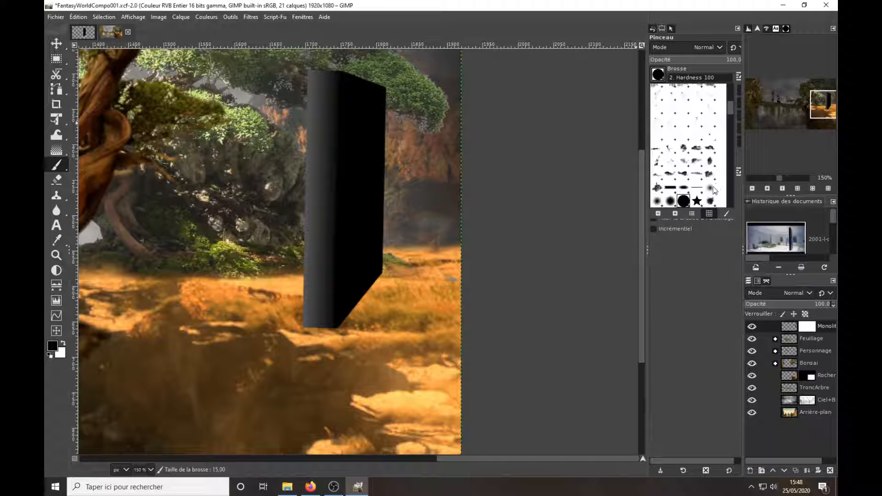
left_click(680, 154)
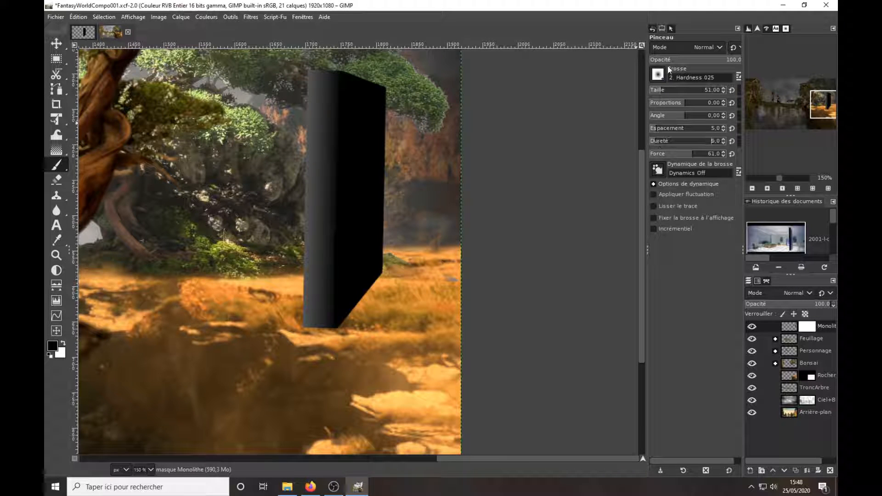
left_click_drag(327, 325, 380, 295)
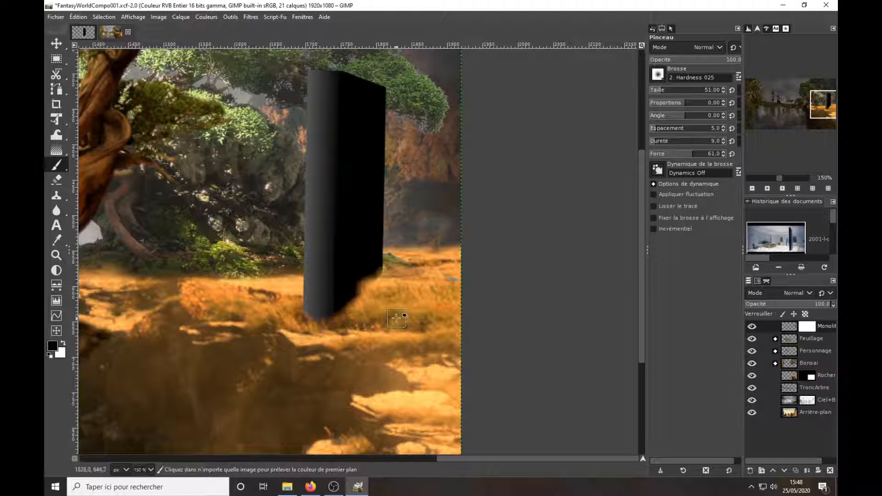
scroll(375, 266, "up", 3)
mouse_move(375, 266)
left_mouse_down()
mouse_move(321, 295)
mouse_move(256, 364)
mouse_move(230, 370)
left_mouse_up()
Paint the mask white at the monolith's rear bottom corner with a size 8 brush, and set the brush size to 15.
key("bracketleft")
key("bracketleft")
key("bracketleft")
key("x")
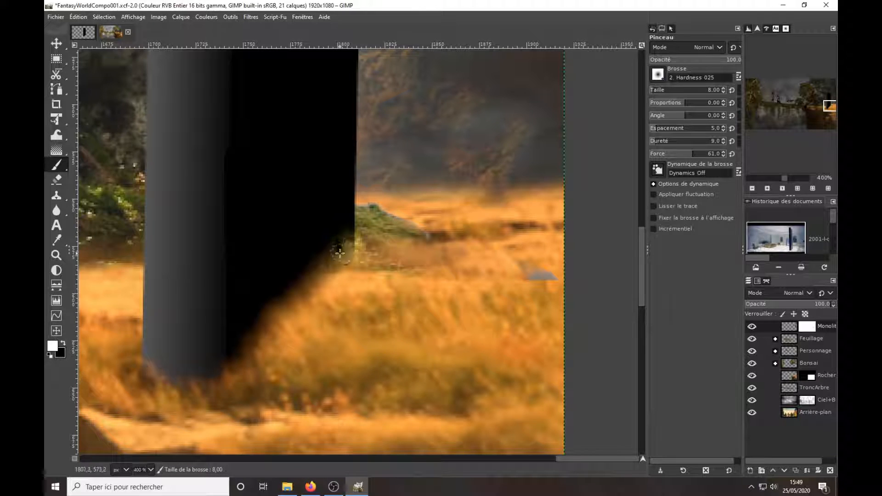
left_click_drag(343, 250, 332, 244)
key("bracketright")
key("bracketright")
key("bracketright")
key("bracketright")
key("bracketright")
key("bracketright")
key("bracketright")
scroll(423, 250, "down", 6)
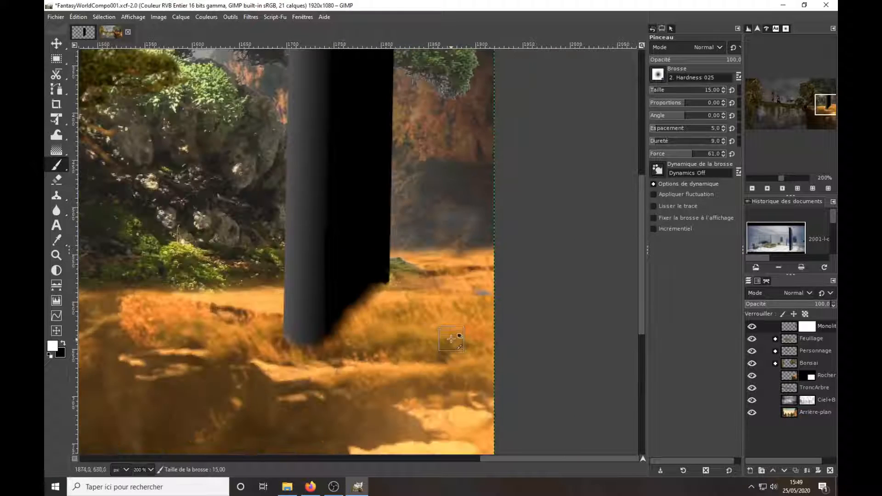
key("shift+ctrl+j")
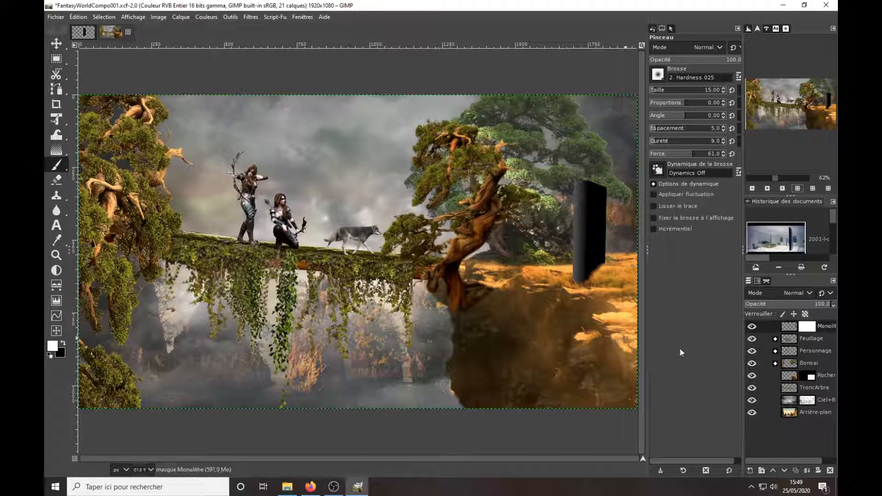
Create a new layer from the visible image and apply Color Temperature to it with an original temperature of about 4423.
right_click(799, 344)
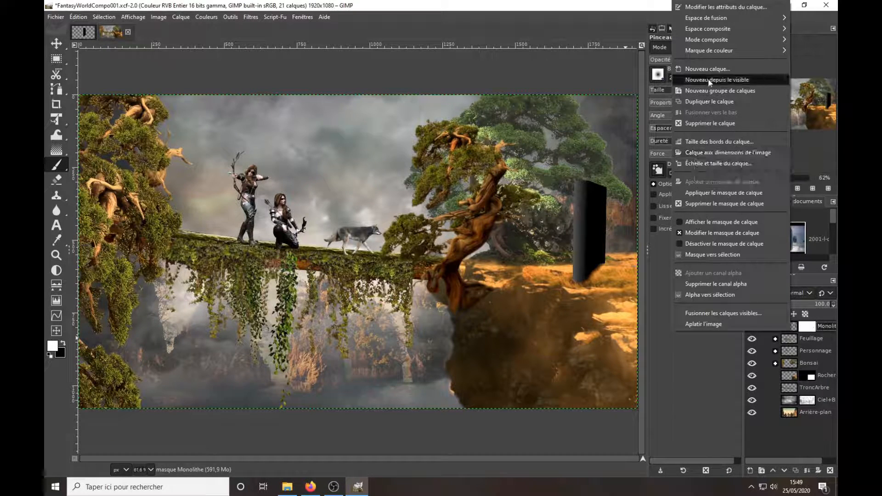
left_click(694, 79)
left_click(207, 17)
left_click(232, 38)
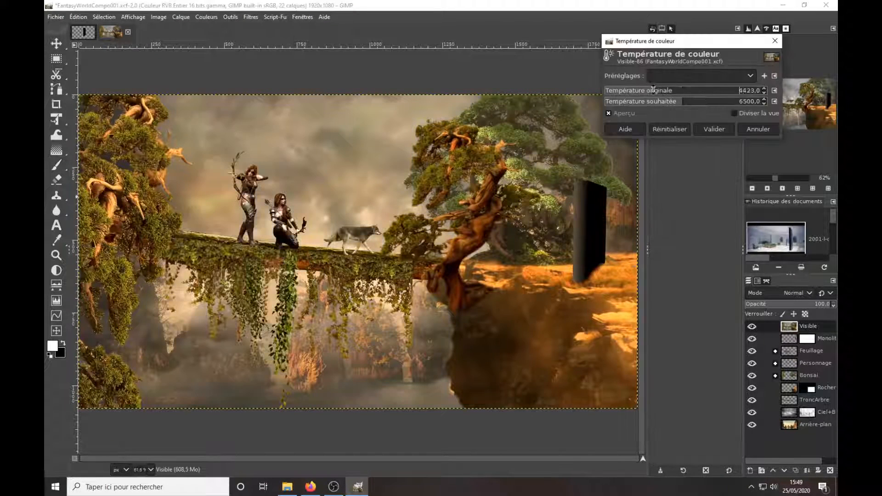
left_click(724, 129)
Apply Color Balance to the Visible layer: midtones cyan-red -15.3 and yellow-blue about 17.8, highlights yellow-blue about 16.1 with a shift towards cyan.
left_click(207, 17)
left_click(230, 26)
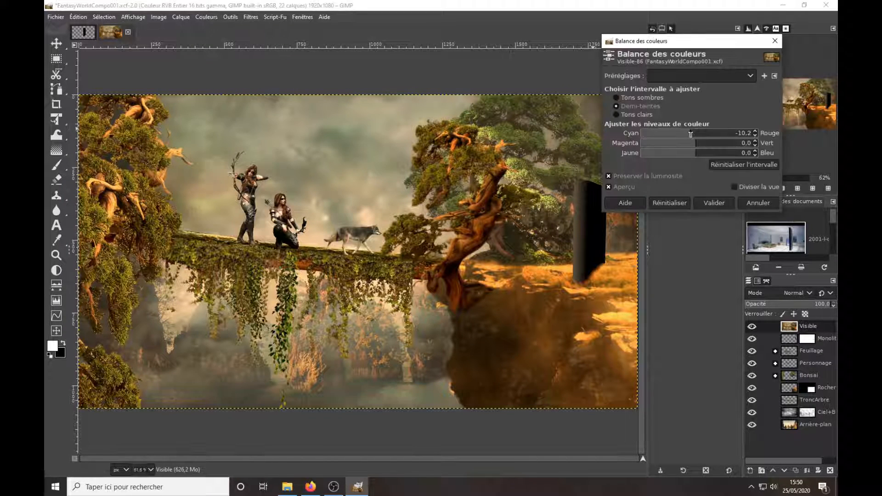
left_click(703, 154)
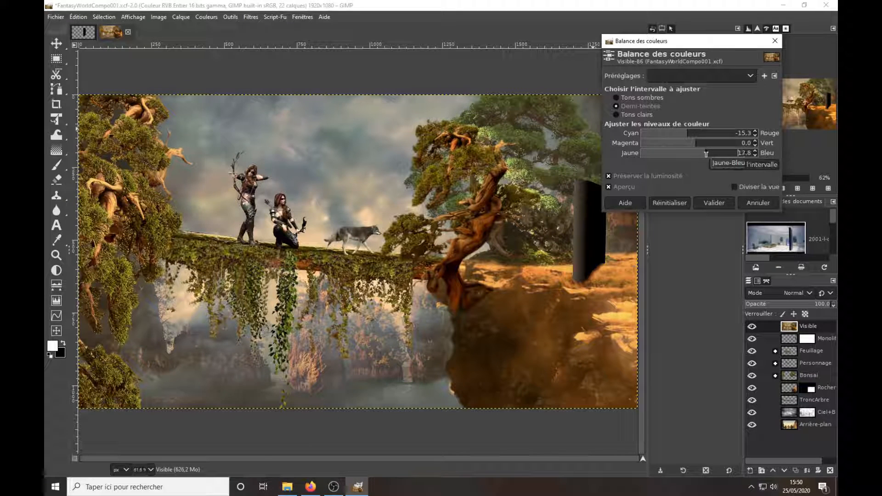
left_click(634, 114)
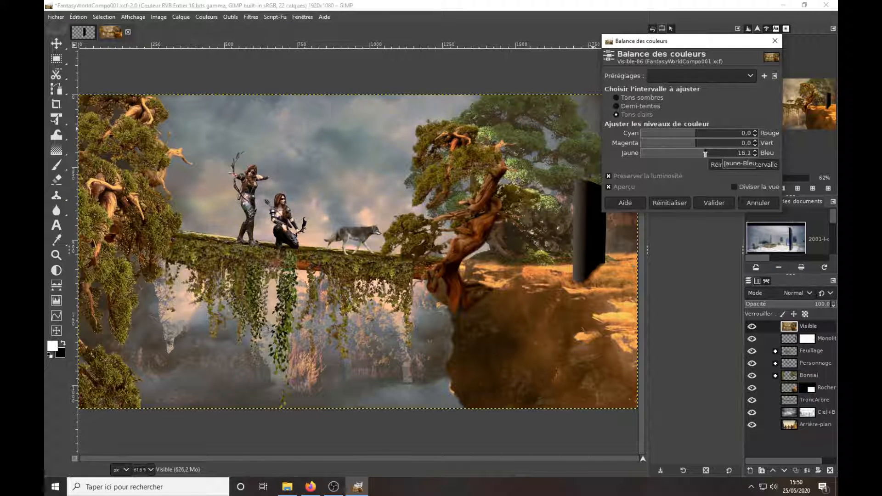
left_click(689, 134)
left_click(714, 202)
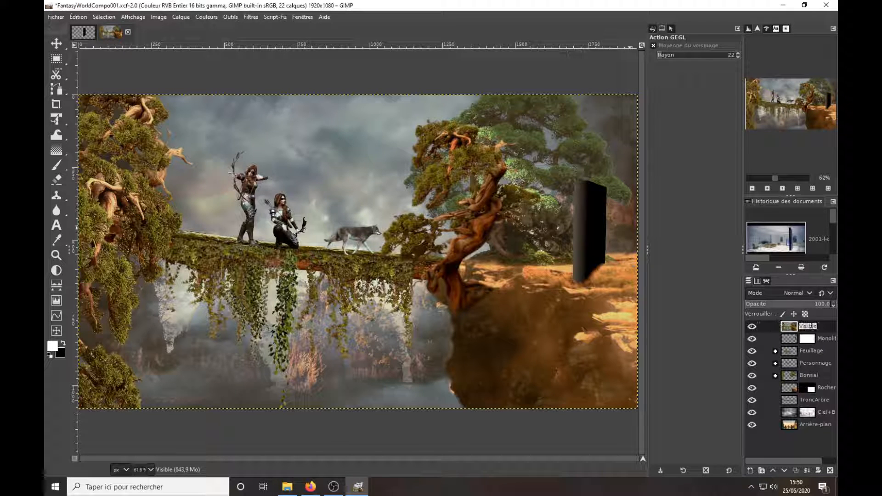
Rename the colour-adjusted layer AjustCouleur and create another layer from the visible image above it.
left_click(814, 326)
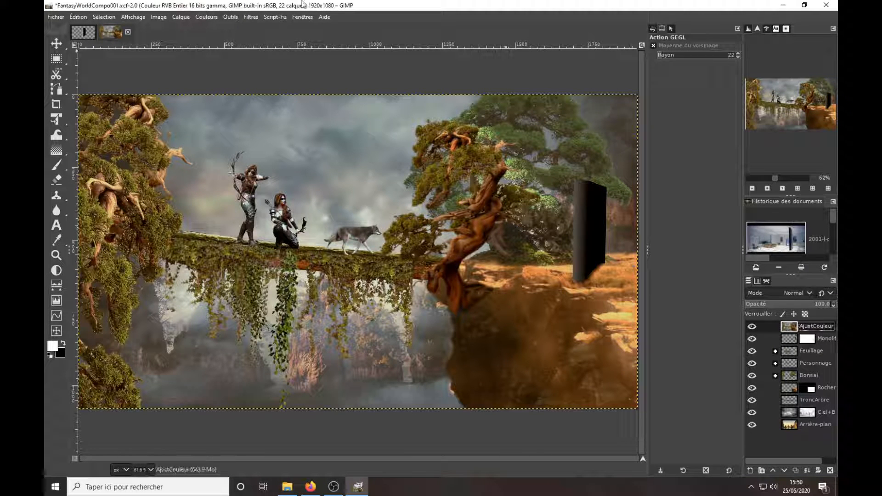
right_click(813, 327)
left_click(711, 80)
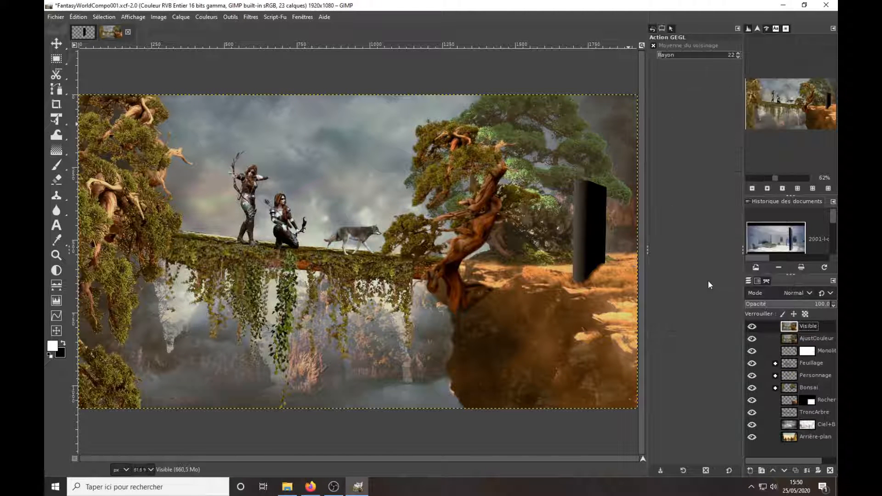
Apply the G'MIC Vignette filter to the new Visible layer with strength 30.35, min radius 34 and max radius about 49.6.
left_click(250, 16)
left_click(386, 213)
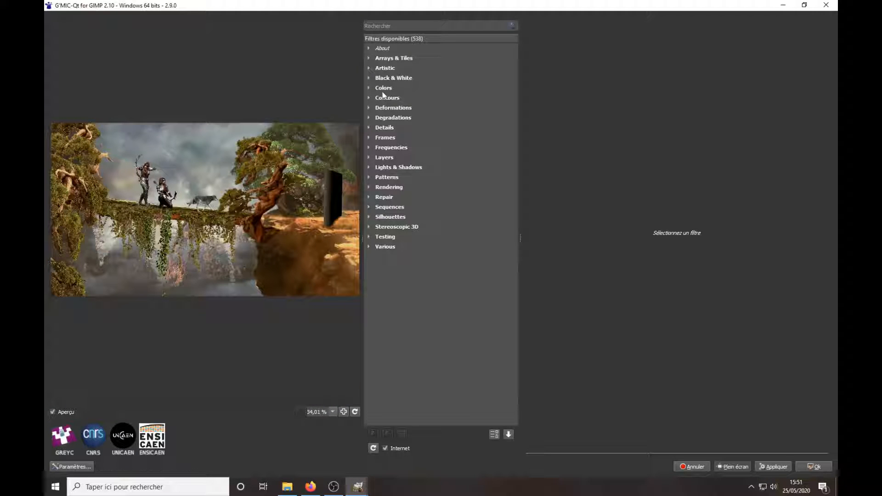
left_click(385, 138)
left_click(394, 276)
left_click_drag(603, 48, 593, 48)
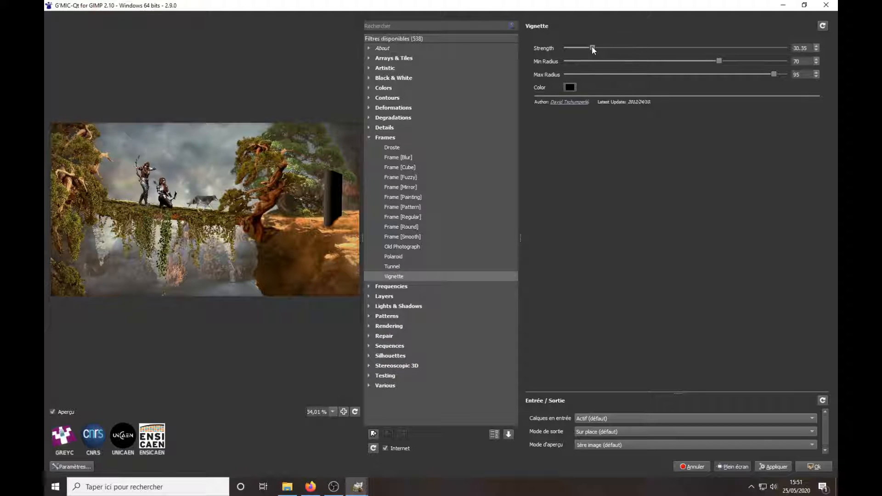
left_click_drag(719, 61, 673, 62)
left_click_drag(774, 74, 673, 72)
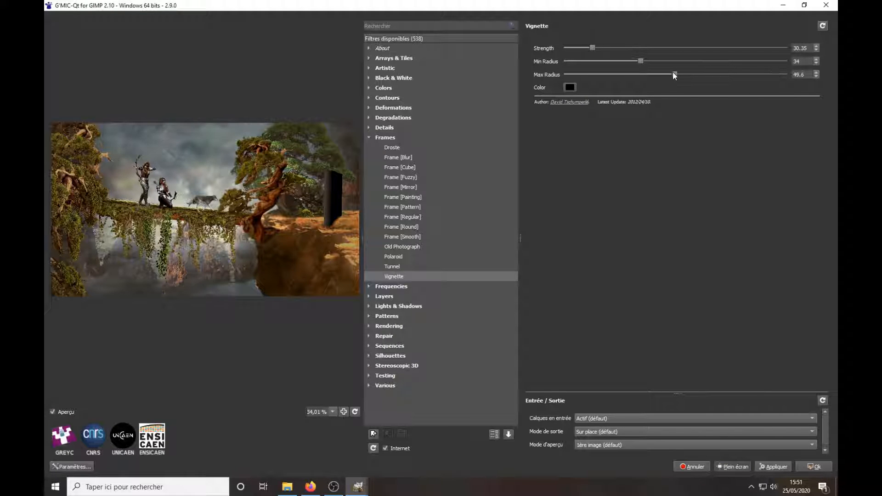
left_click(814, 467)
Rename the vignetted layer Vignette and create a new layer from the visible image above it.
double_click(805, 328)
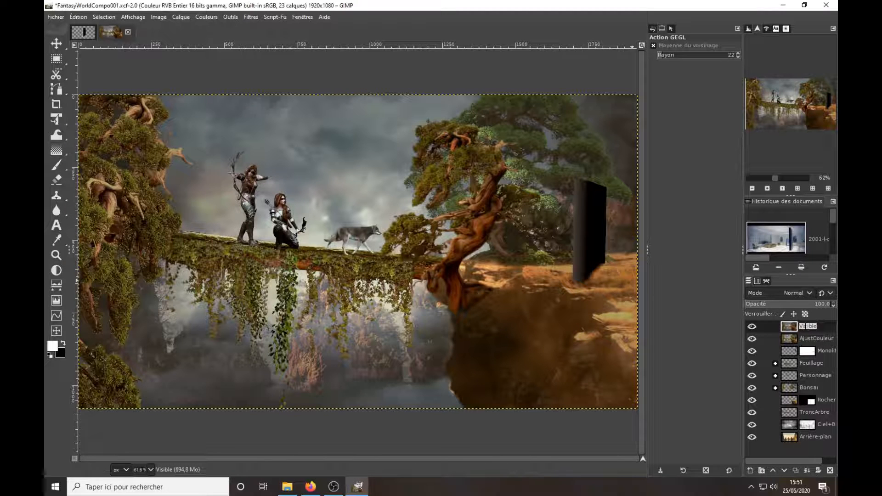
type("Vignette")
key("Return")
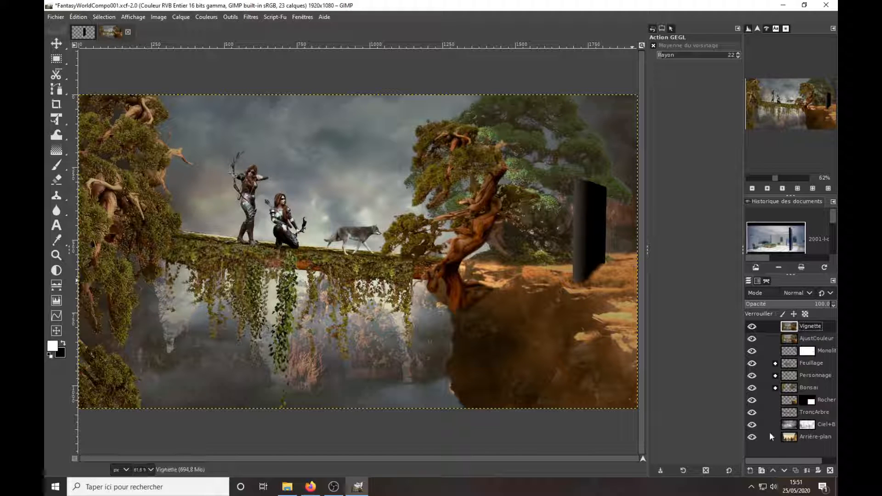
right_click(789, 326)
left_click(703, 84)
Grade the top Visible layer with the G'MIC Color Presets filter, using the Caribe preset from the 21-LUT pack, contrast -1.4 and a slight hue shift.
left_click(256, 17)
left_click(271, 303)
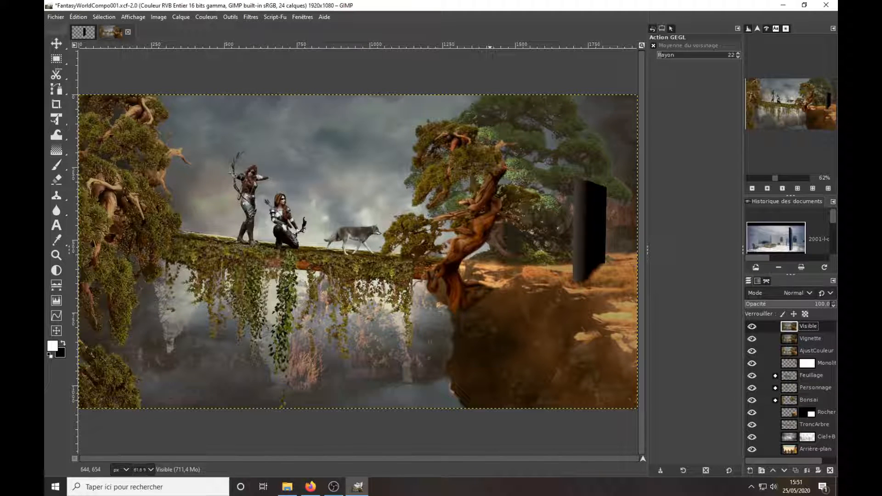
left_click(369, 138)
left_click(369, 87)
left_click(400, 237)
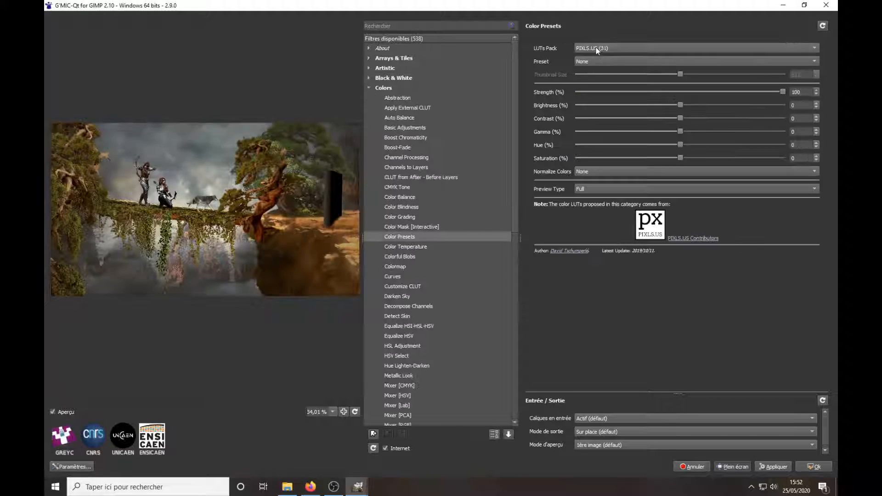
left_click(598, 48)
left_click(597, 7)
left_click(597, 62)
left_click(591, 101)
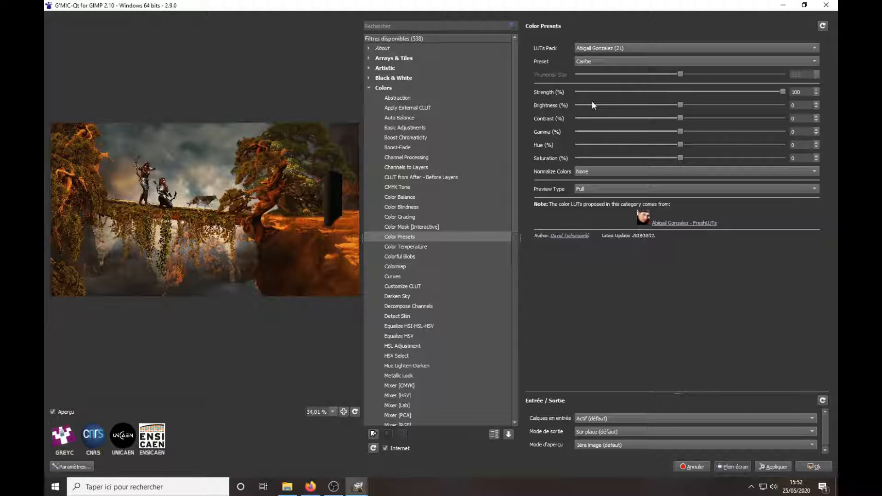
left_click_drag(683, 118, 685, 147)
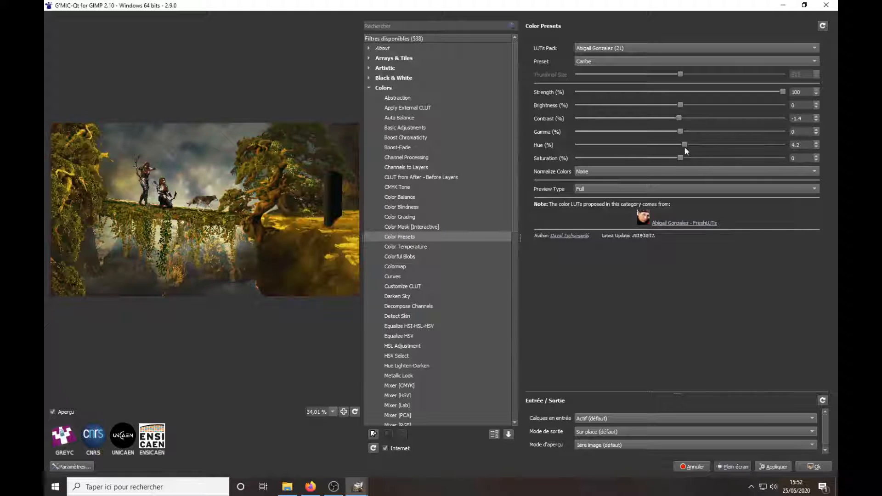
left_click(818, 466)
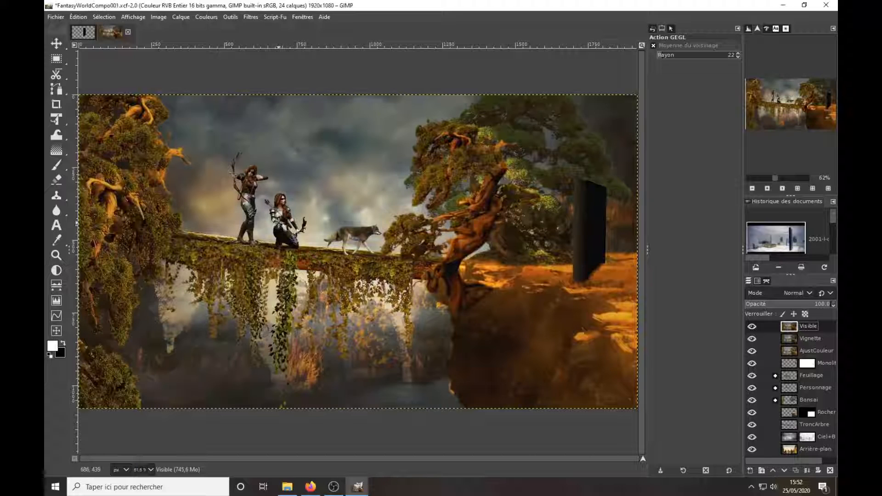